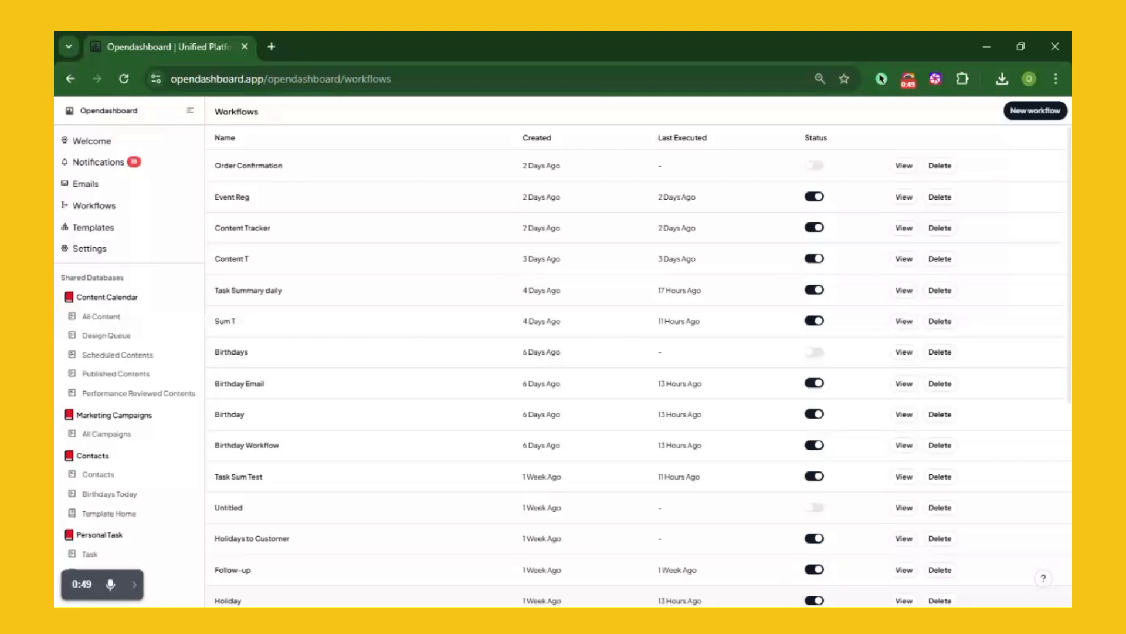
# Start a from-scratch shared database and name it Event Management
pyautogui.click(196, 280)
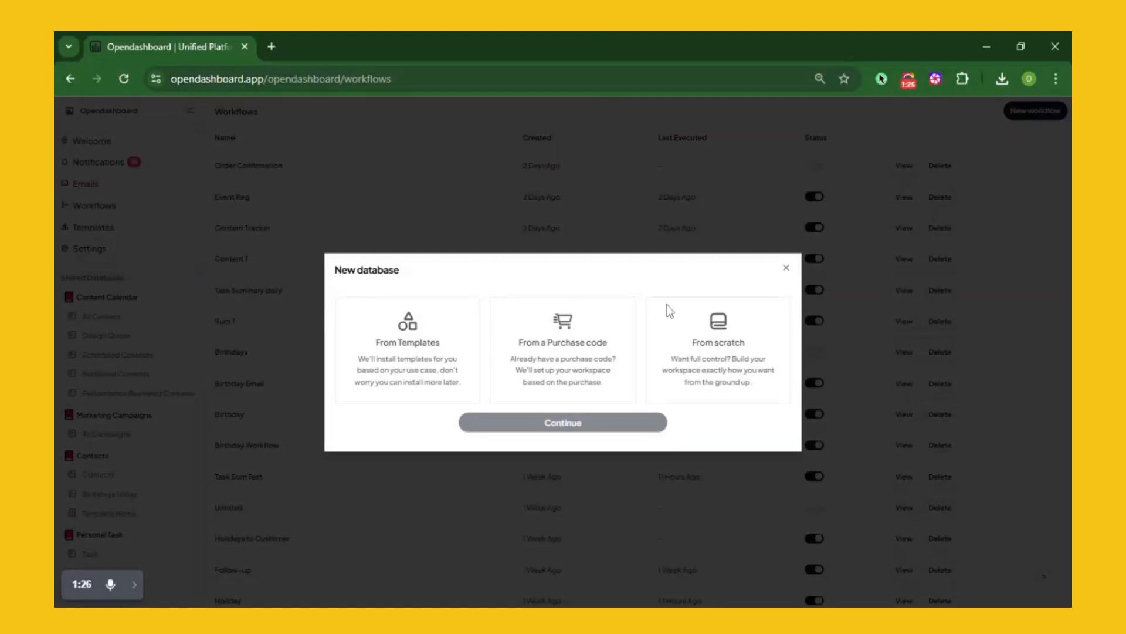
pyautogui.click(720, 332)
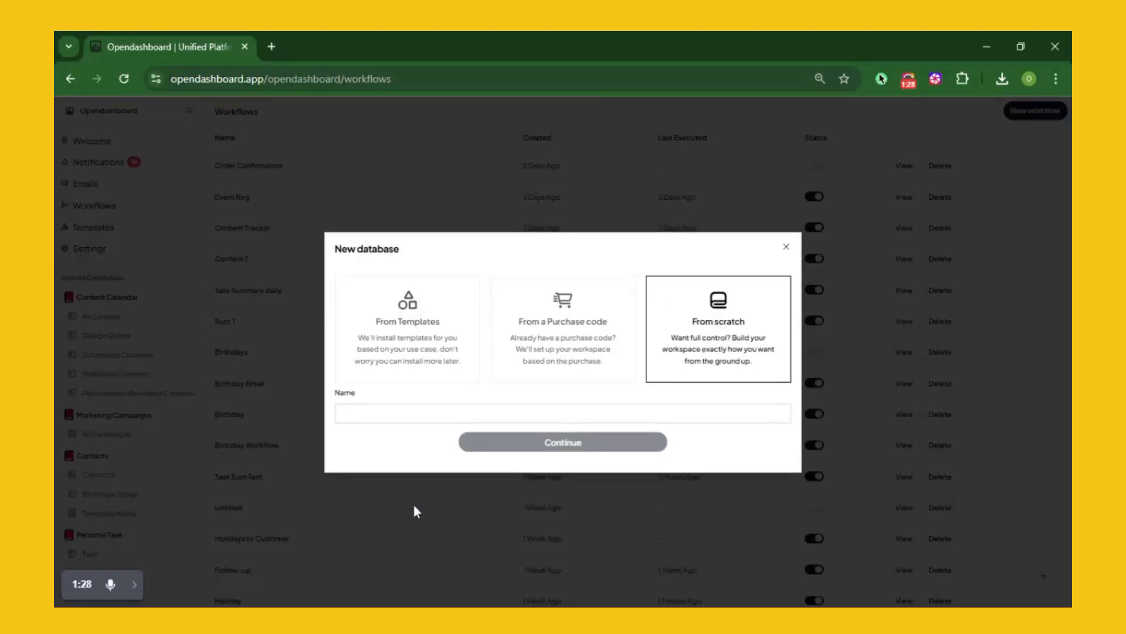
pyautogui.click(375, 413)
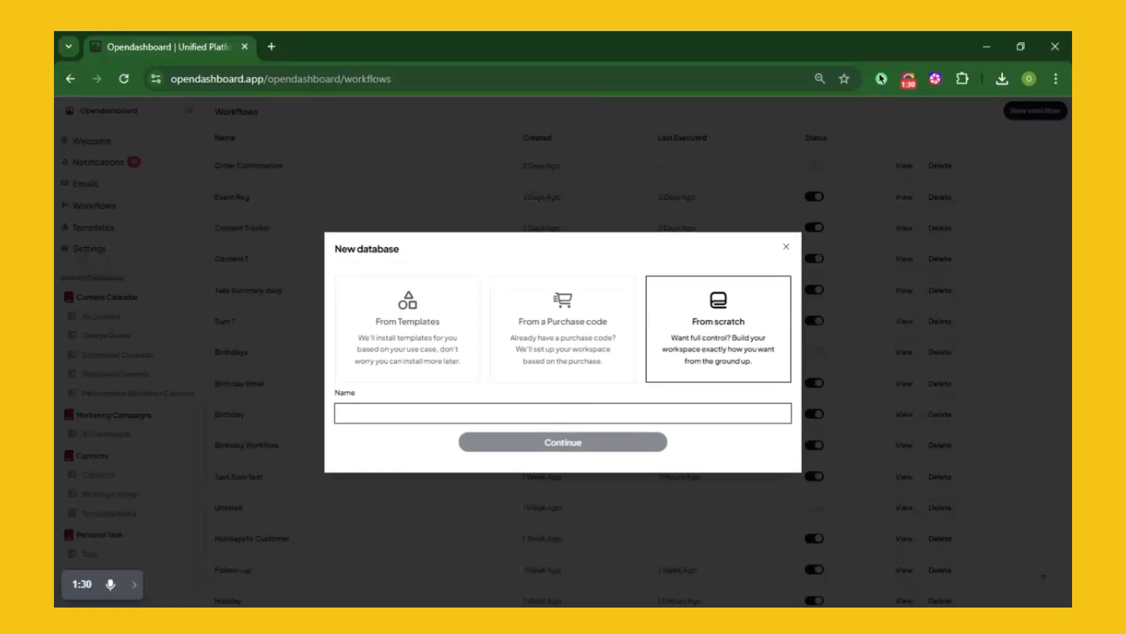
pyautogui.write('Event')
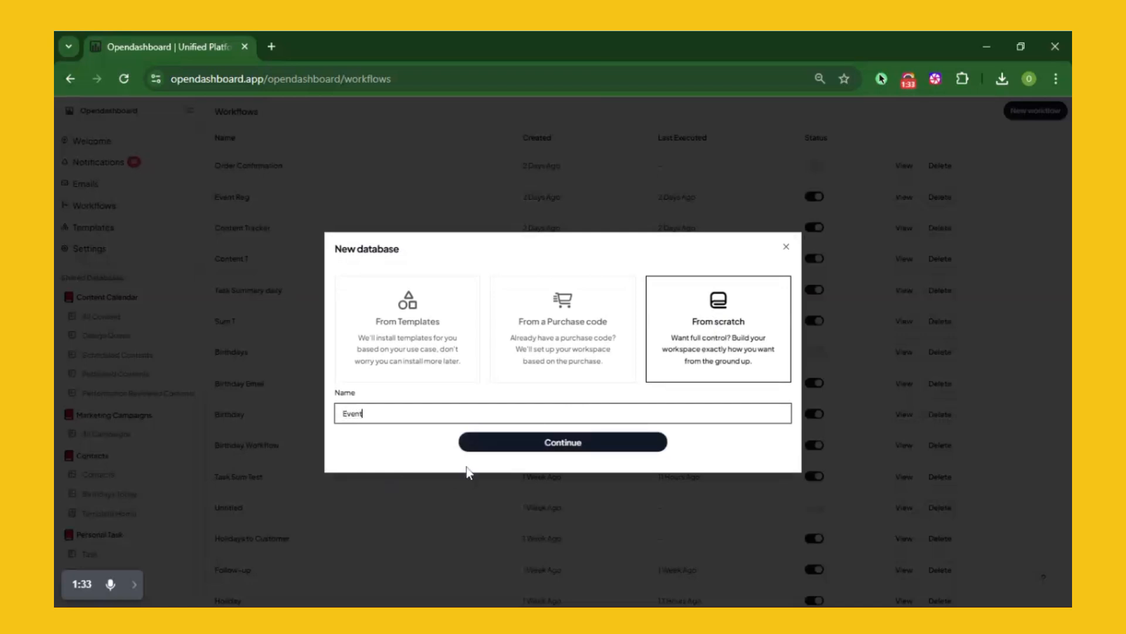
pyautogui.press('Down')
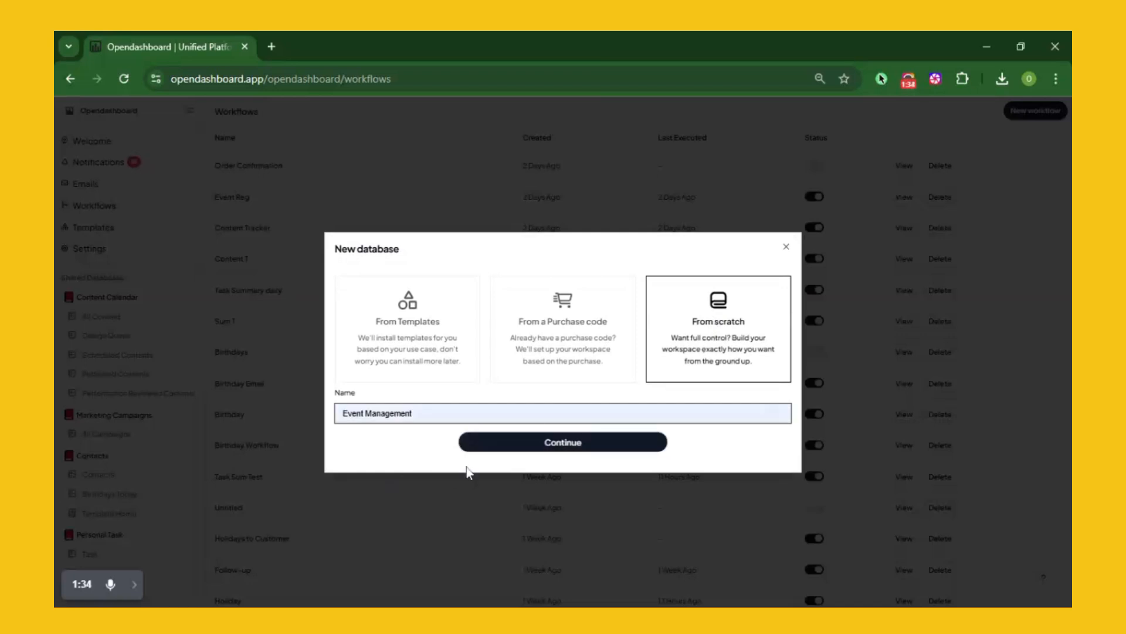
pyautogui.press('Return')
# Create the database and add a text column named First Name
pyautogui.click(541, 447)
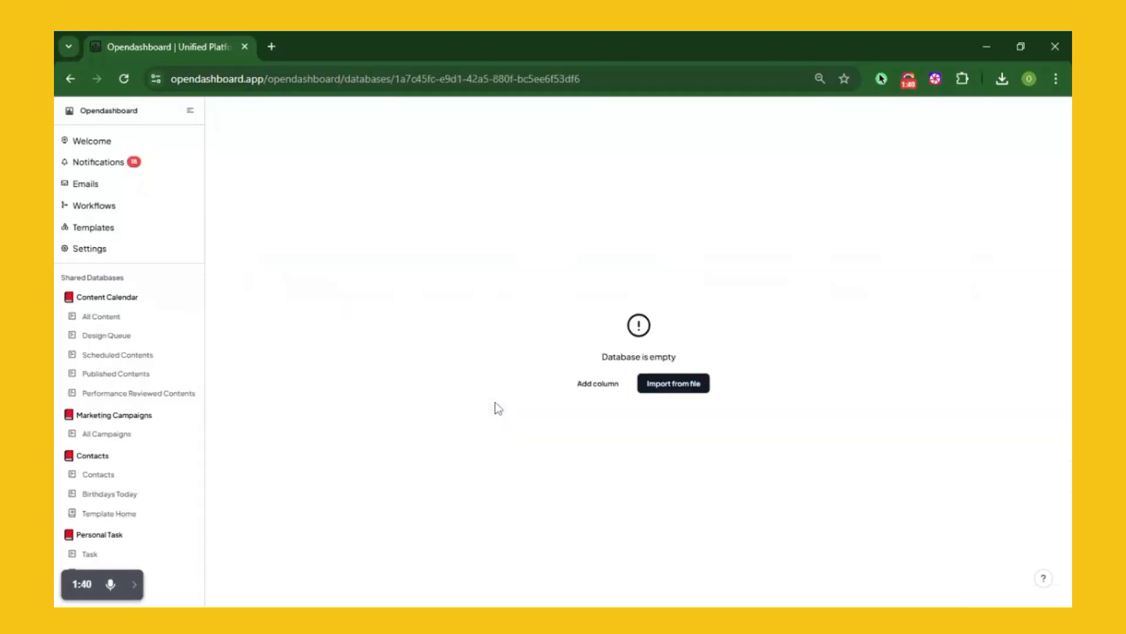
pyautogui.click(613, 389)
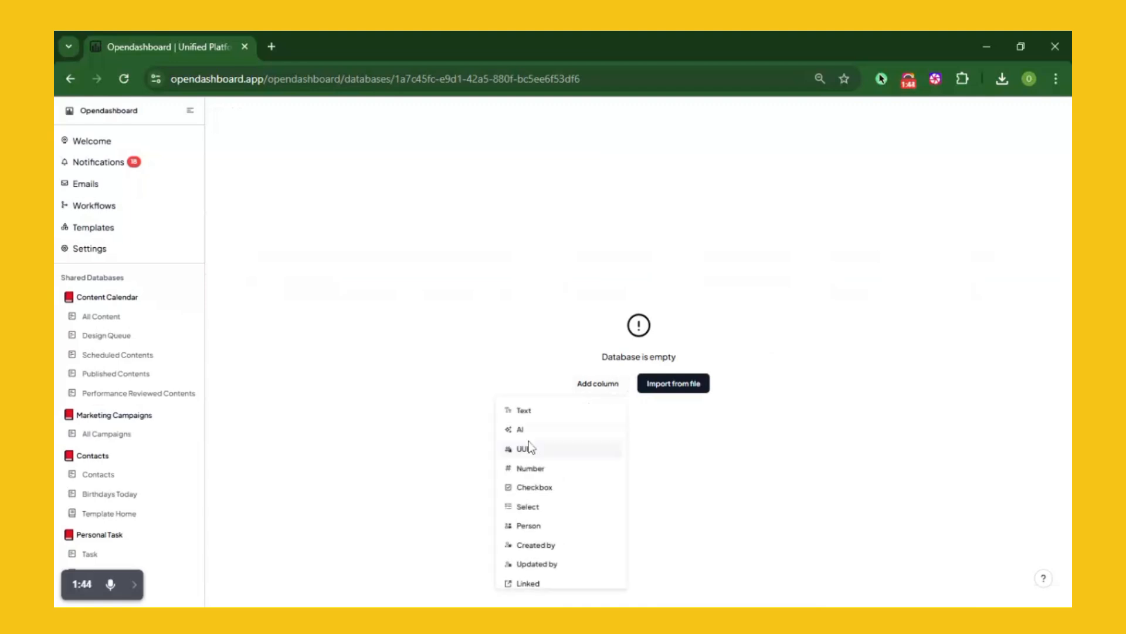
pyautogui.click(525, 415)
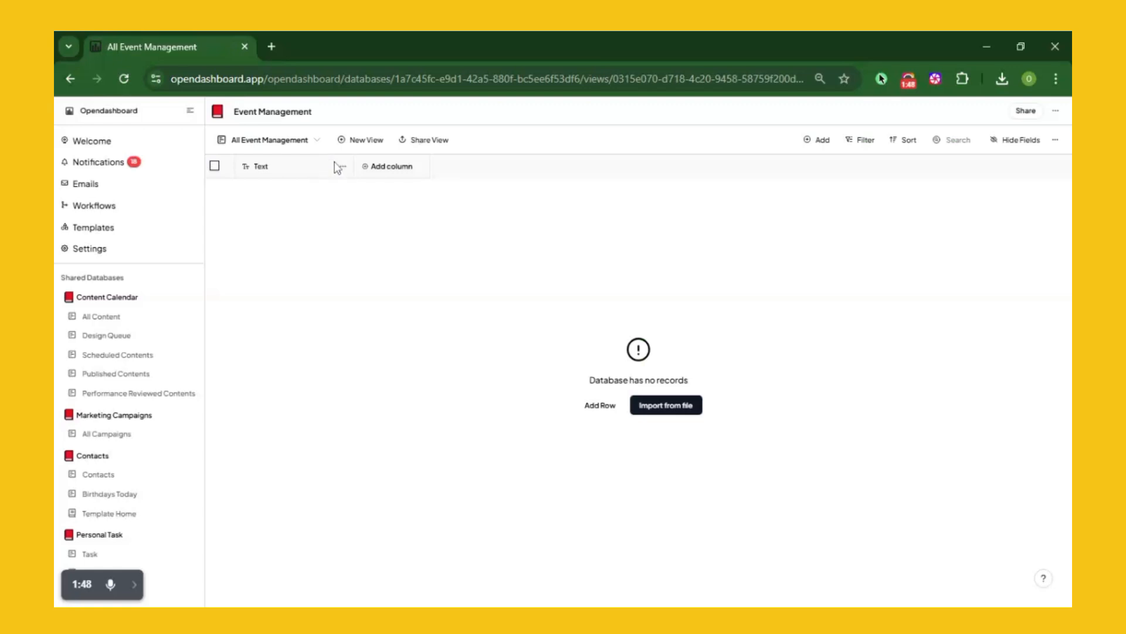
pyautogui.click(342, 171)
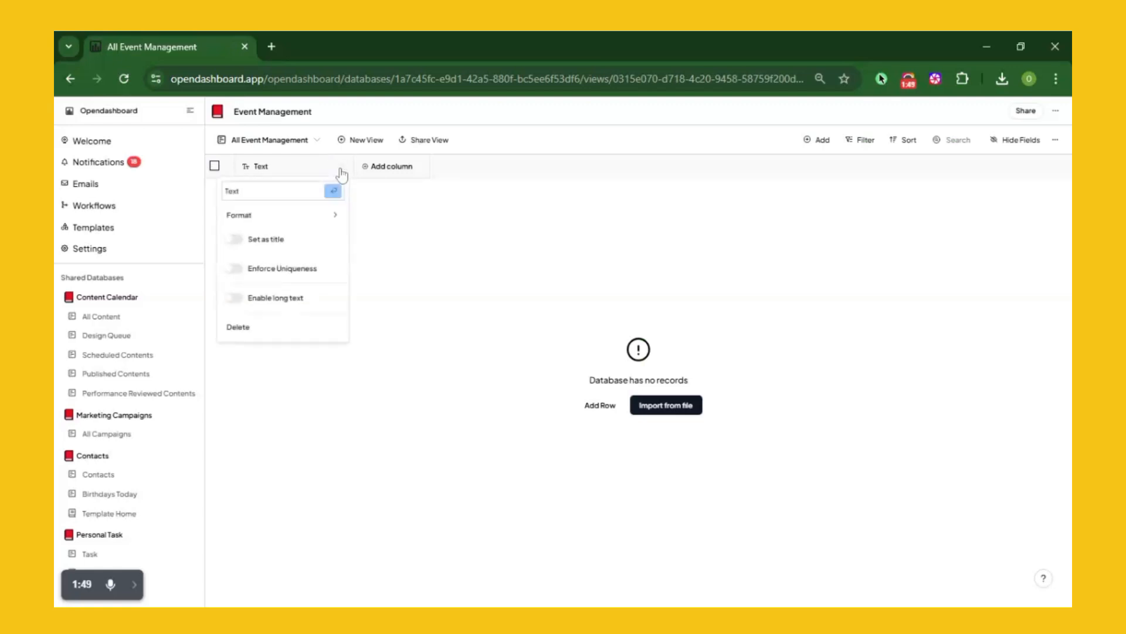
pyautogui.doubleClick(255, 195)
pyautogui.write('F')
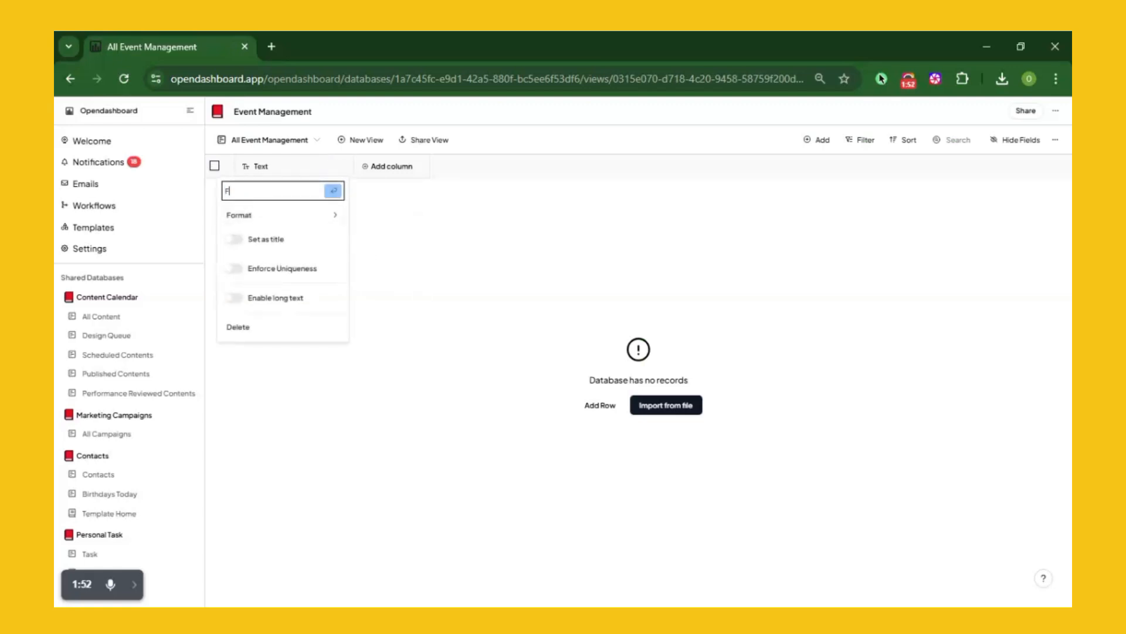
pyautogui.write('irst Name')
pyautogui.click(333, 192)
pyautogui.click(407, 168)
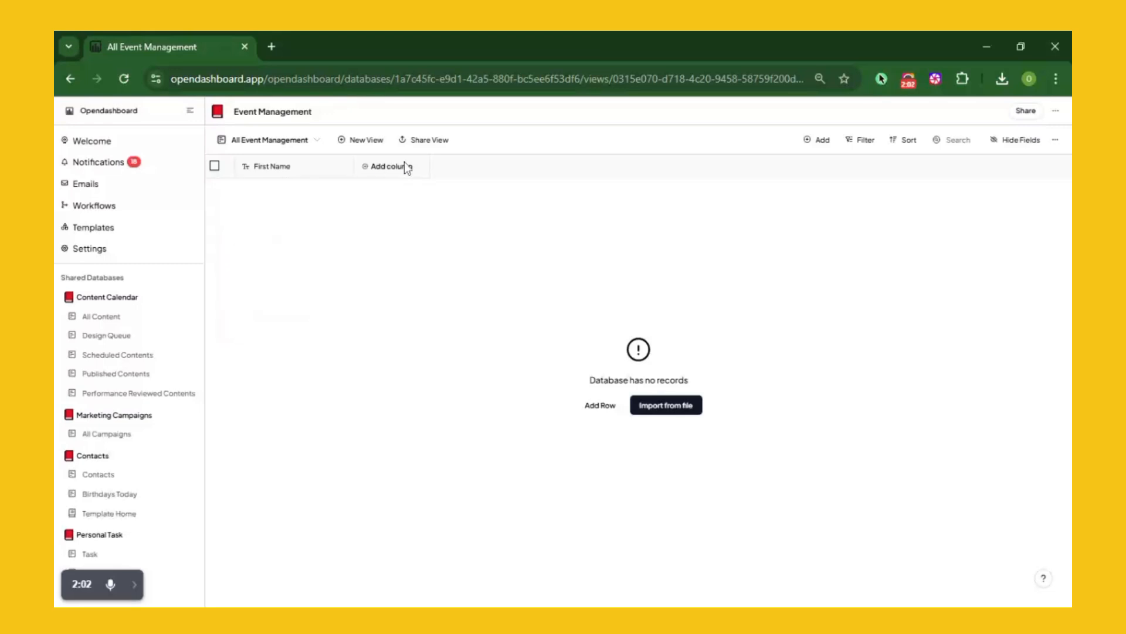
# Add a second text column named Last Name
pyautogui.click(384, 170)
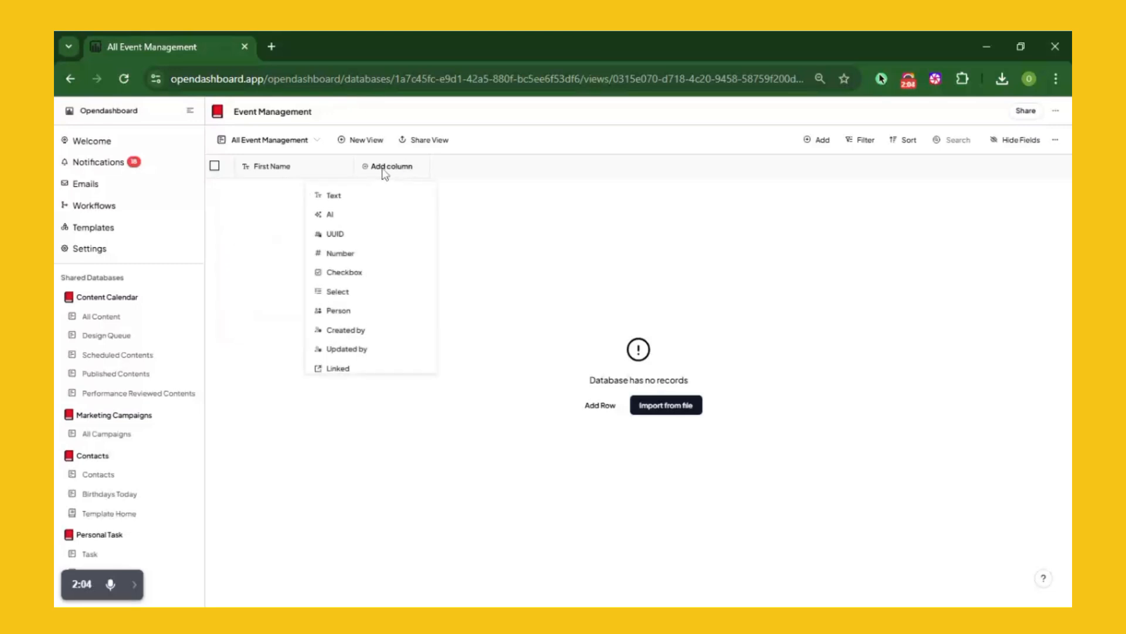
pyautogui.click(351, 194)
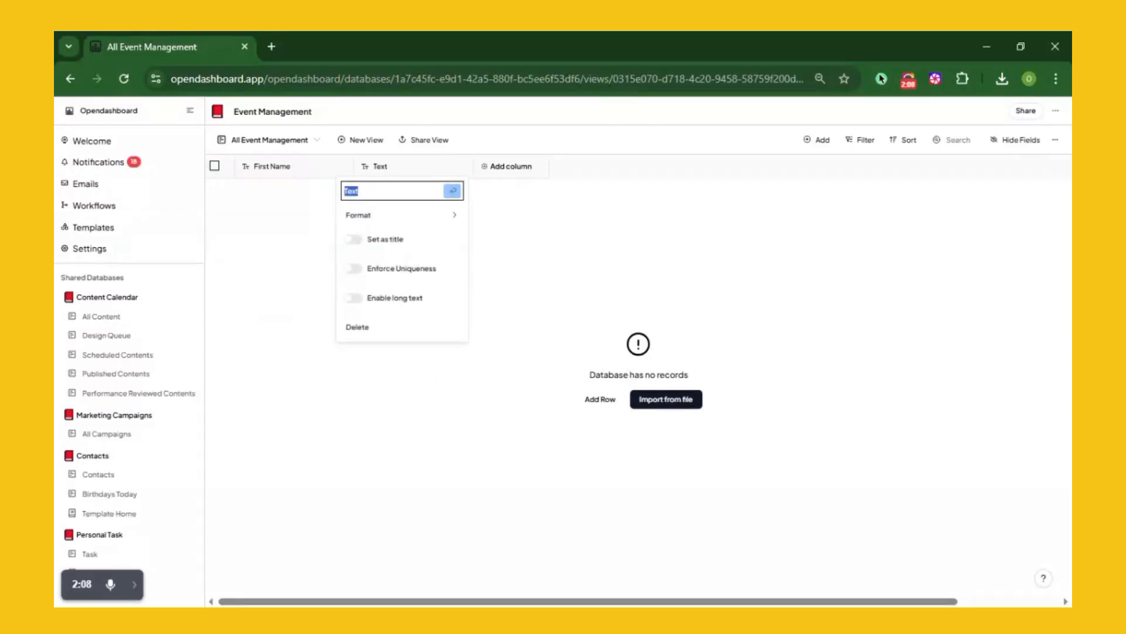
pyautogui.write('Last Name')
pyautogui.click(452, 191)
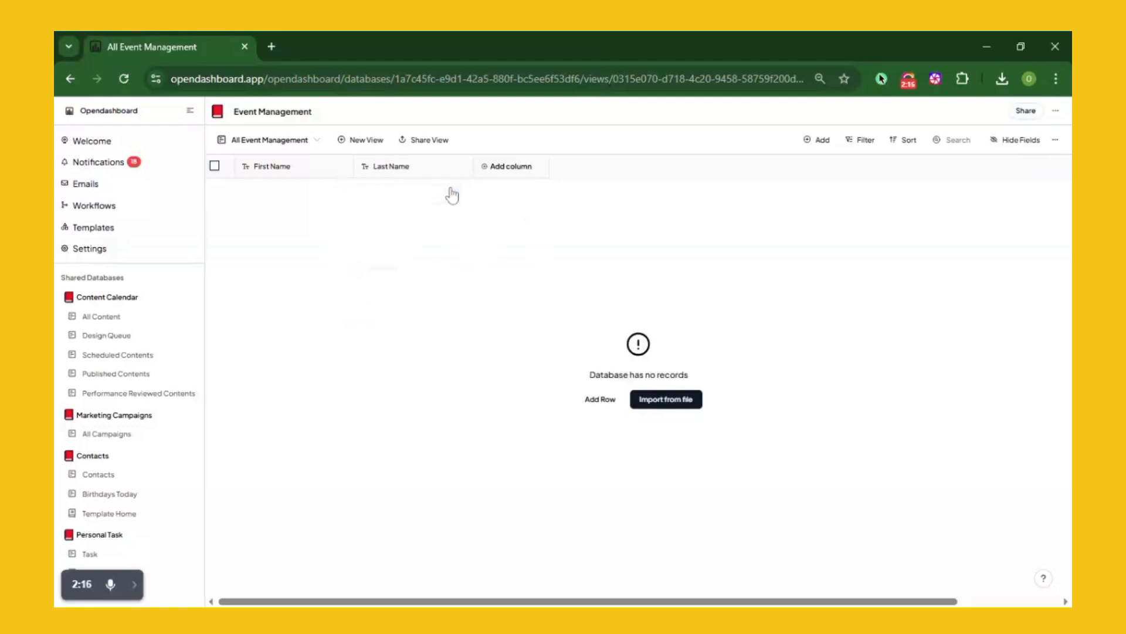
# Add a text column named Email Address
pyautogui.click(493, 173)
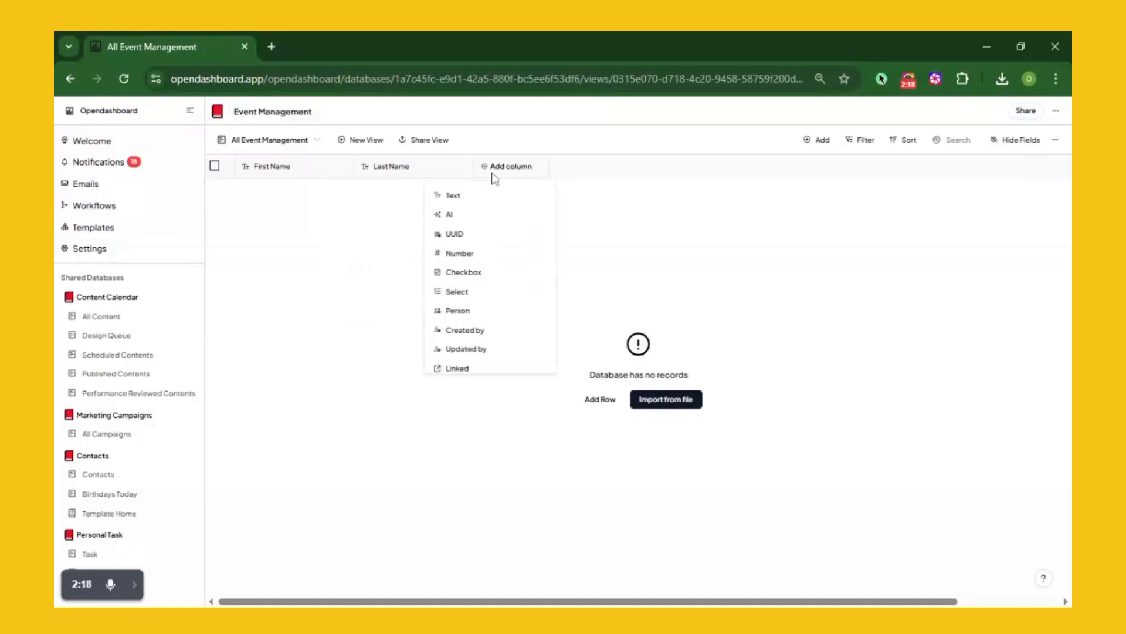
pyautogui.click(467, 193)
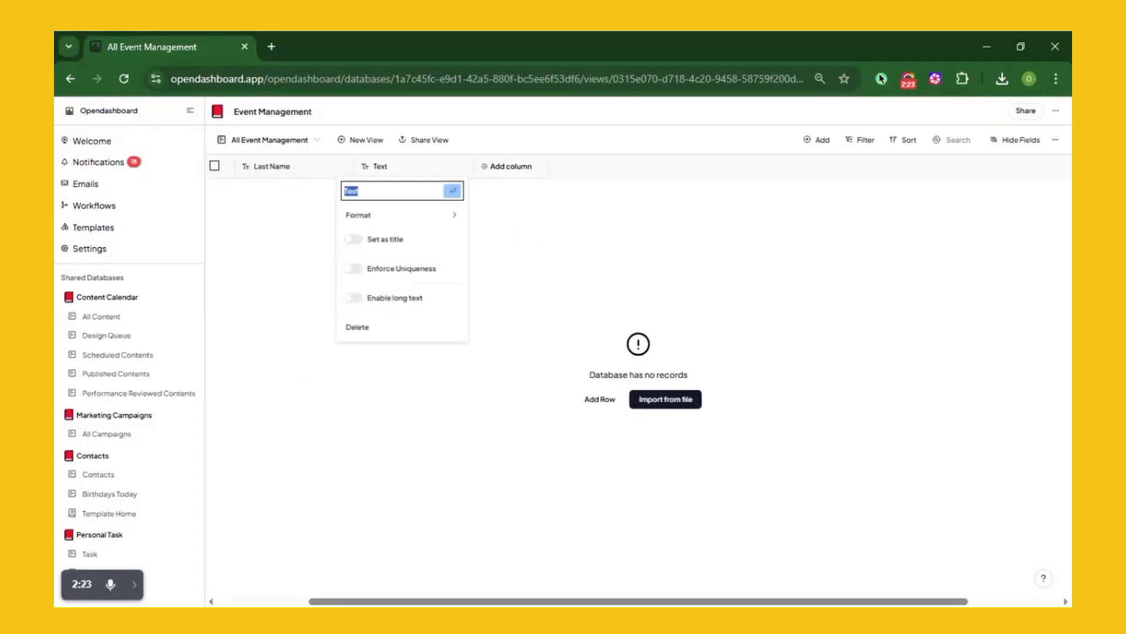
pyautogui.write('Email Address')
pyautogui.click(452, 192)
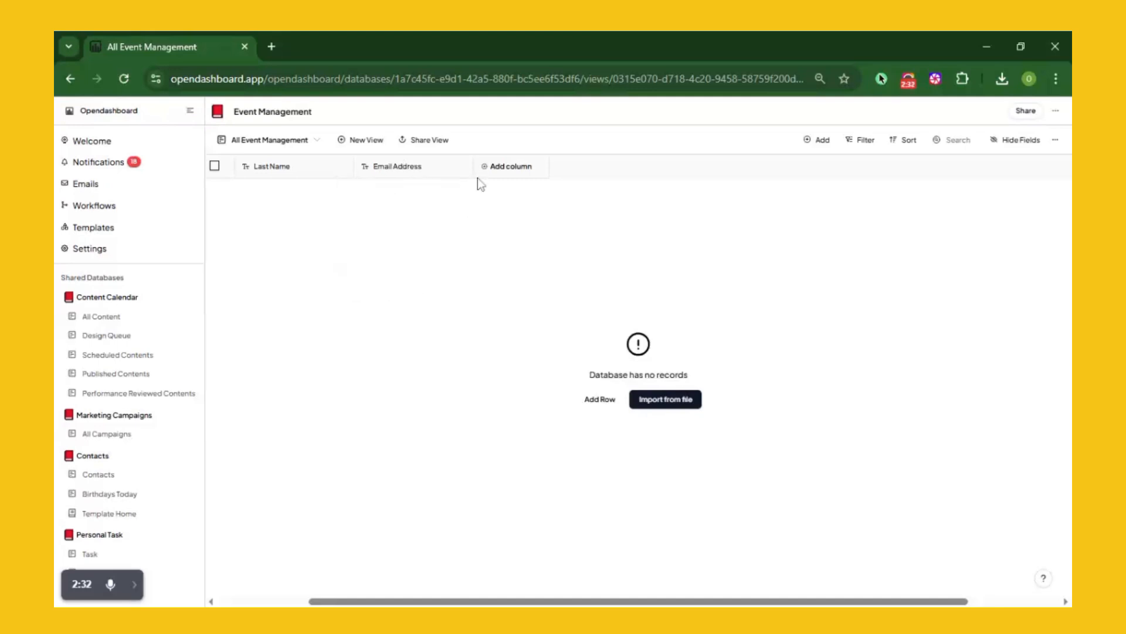
# Add a number column and rename it Phone Number
pyautogui.click(506, 168)
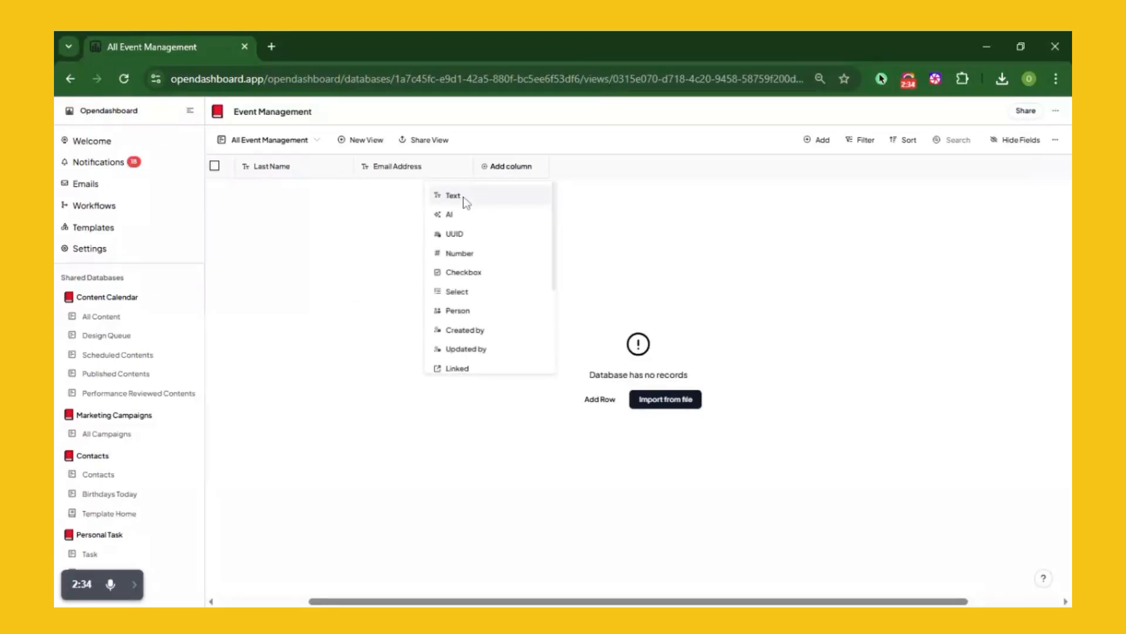
pyautogui.click(460, 249)
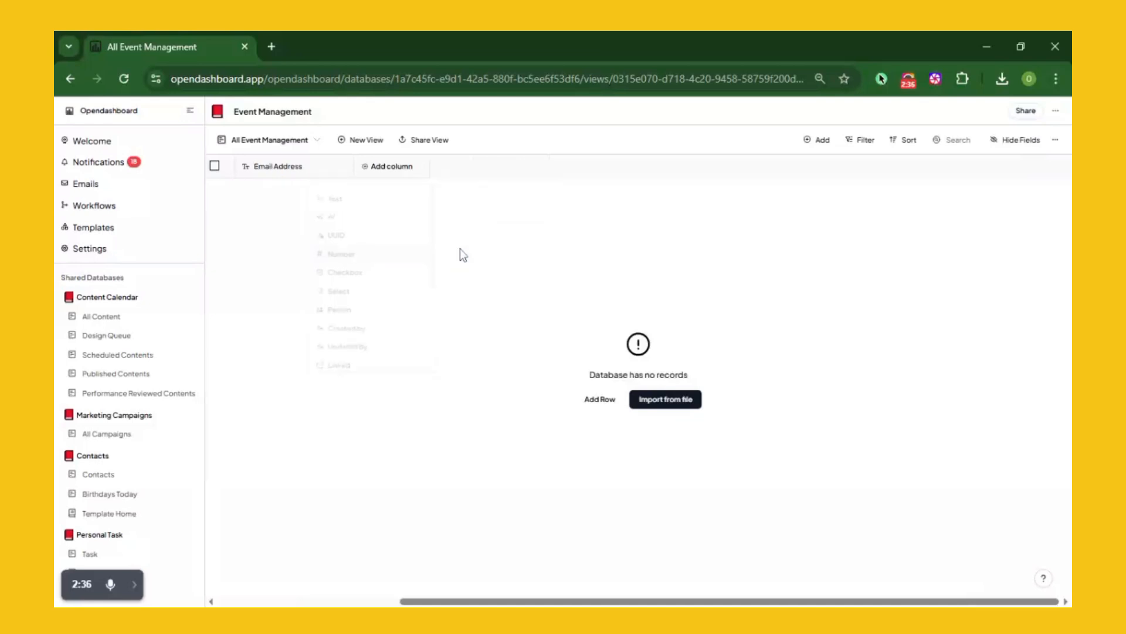
pyautogui.click(377, 171)
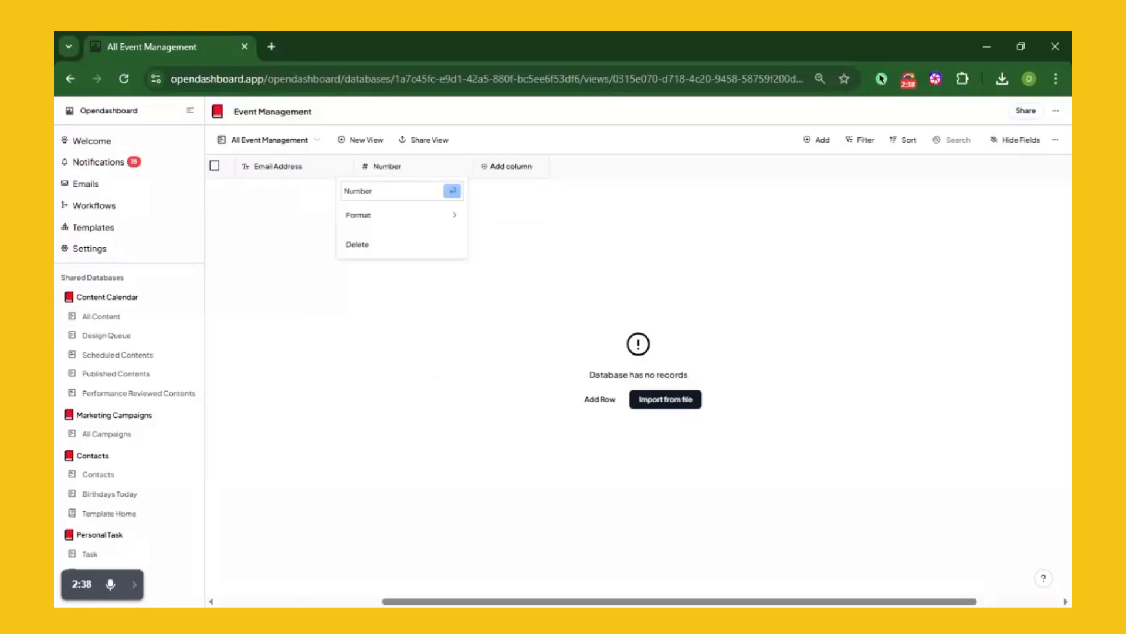
pyautogui.click(345, 192)
pyautogui.write('Phone')
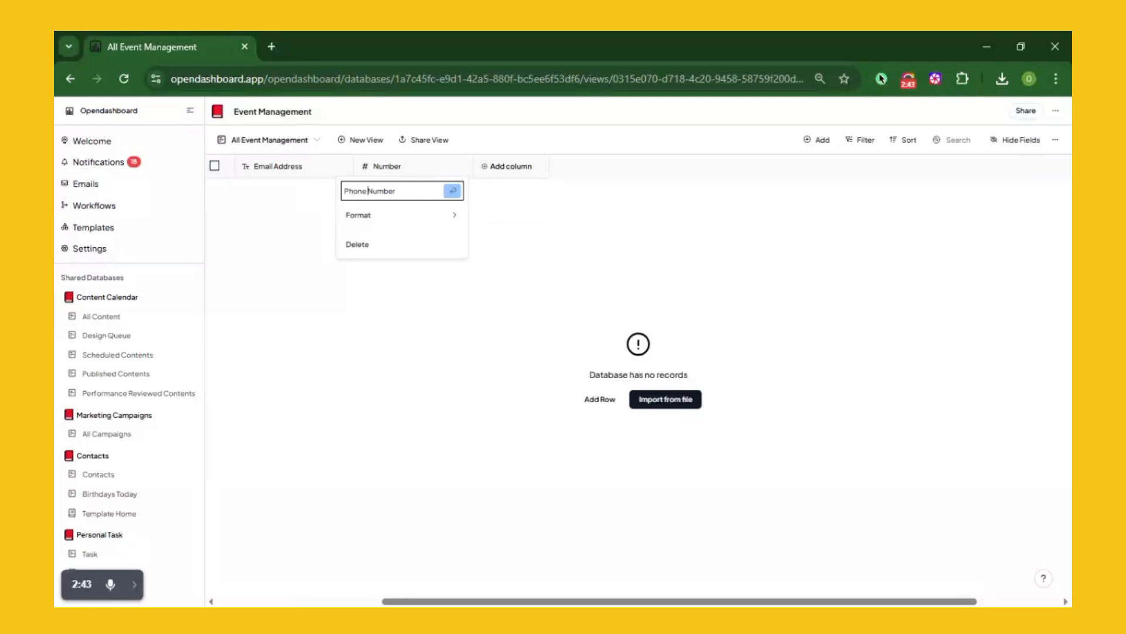
pyautogui.click(452, 193)
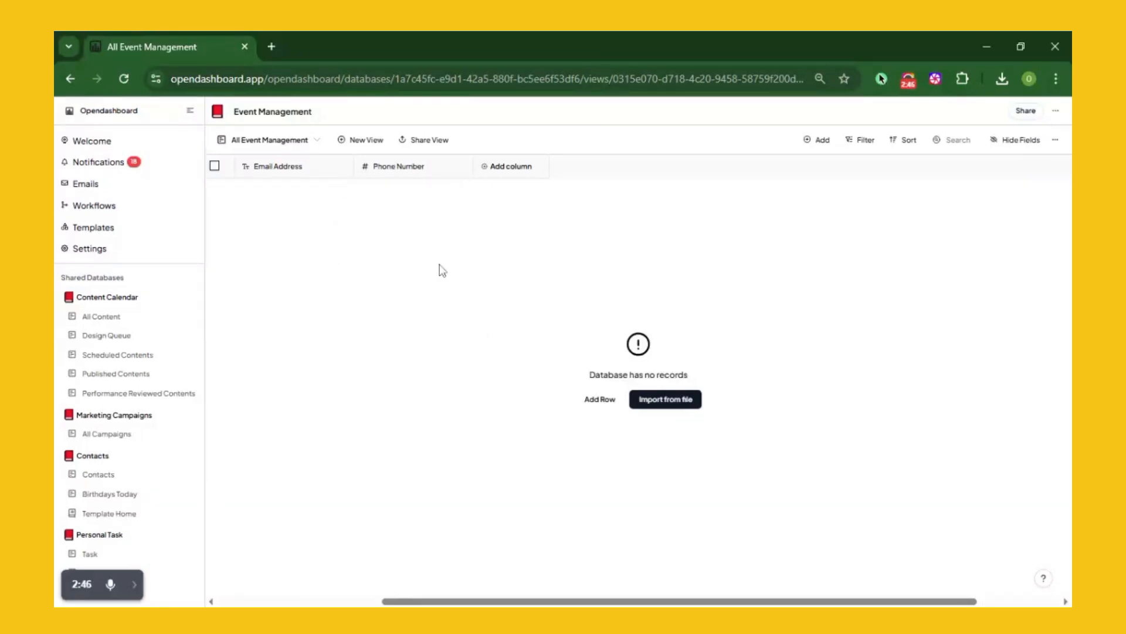
# Create a Form-type view named Event Registration Form
pyautogui.click(362, 145)
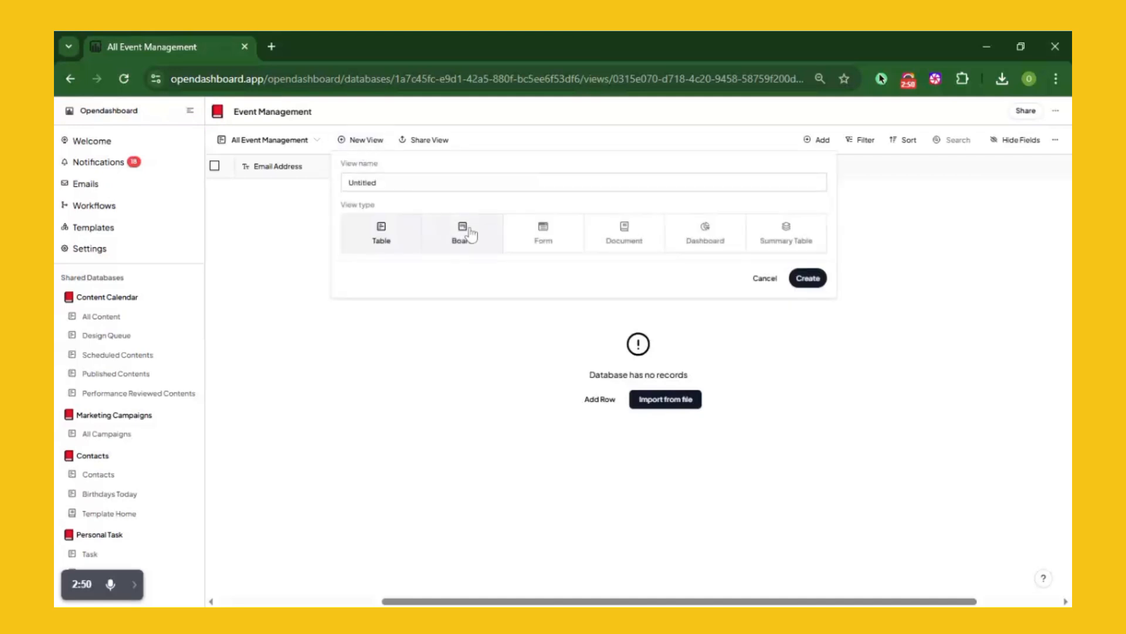
pyautogui.doubleClick(375, 182)
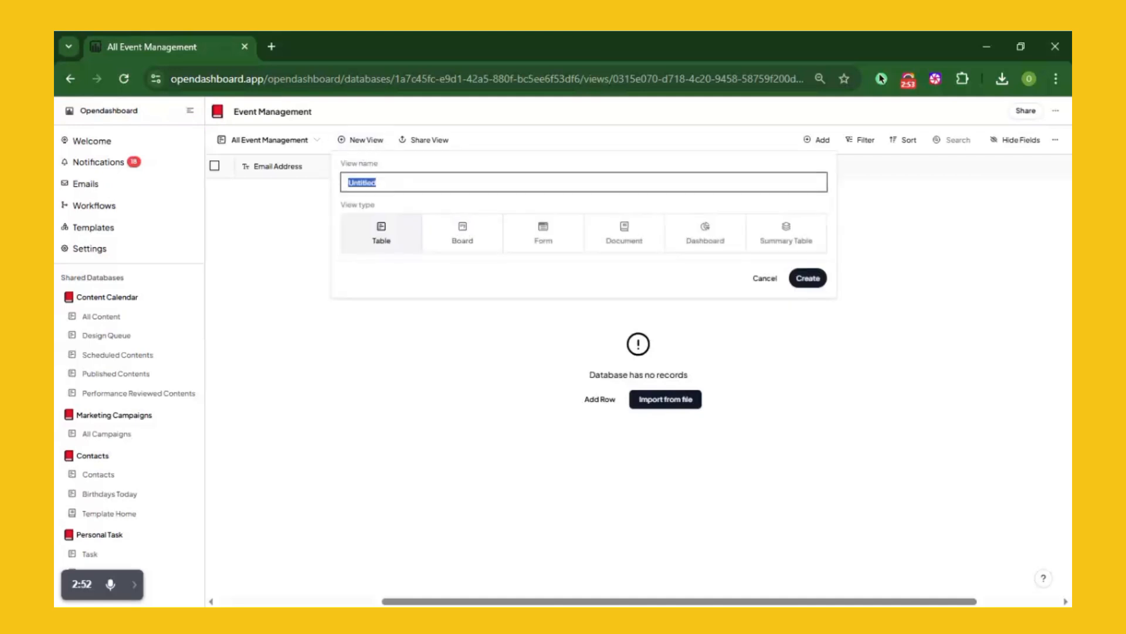
pyautogui.write('Event Registration')
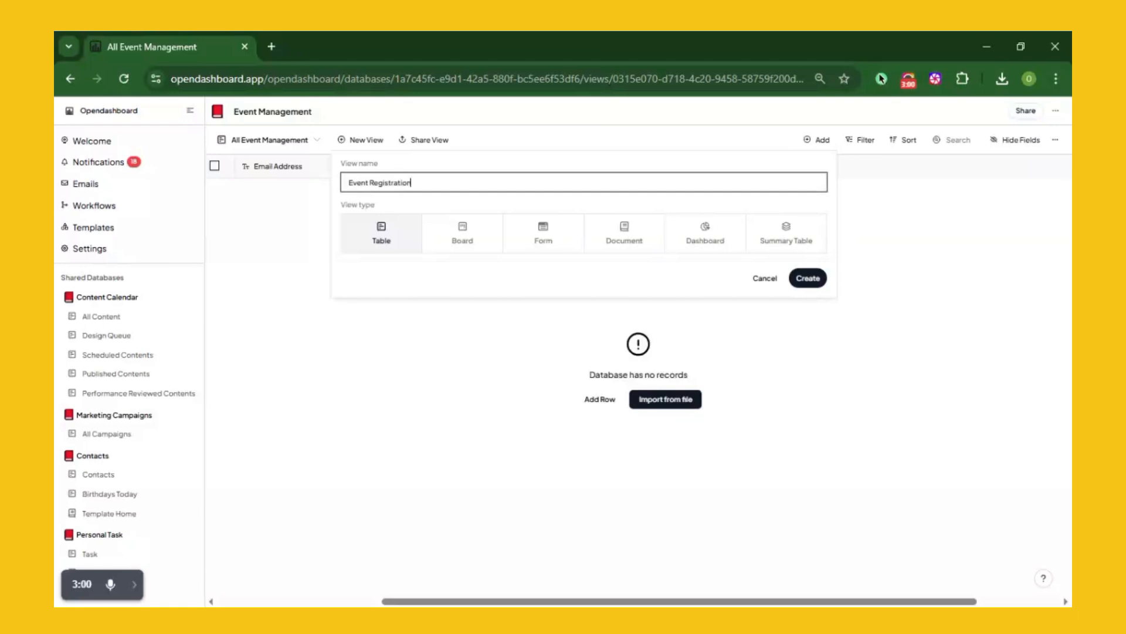
pyautogui.write(' Form')
pyautogui.click(509, 243)
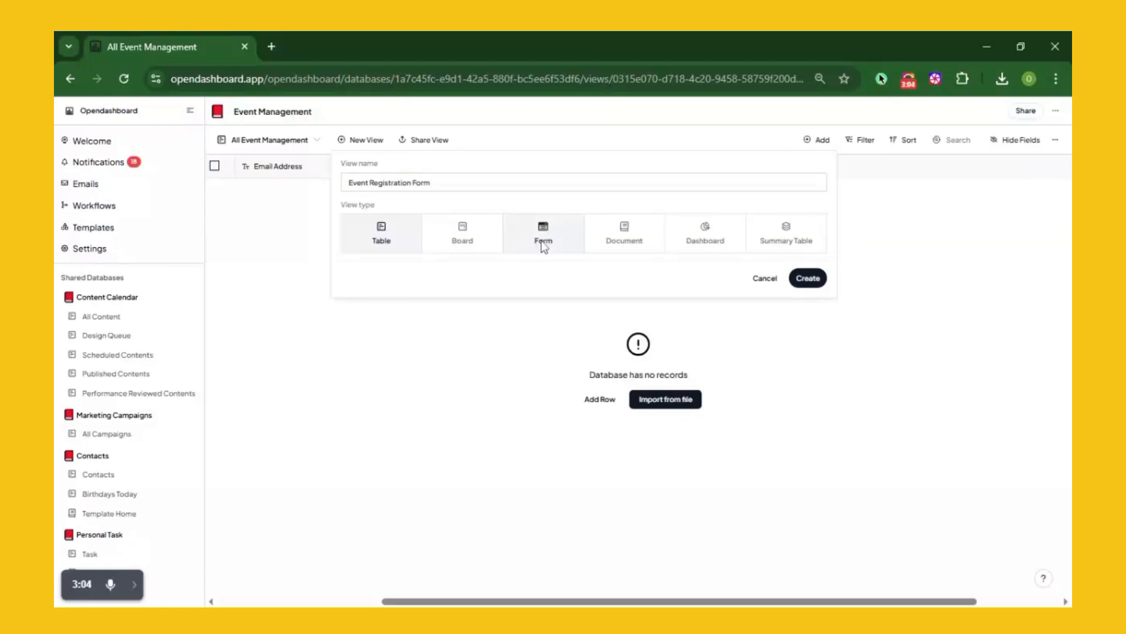
pyautogui.click(808, 280)
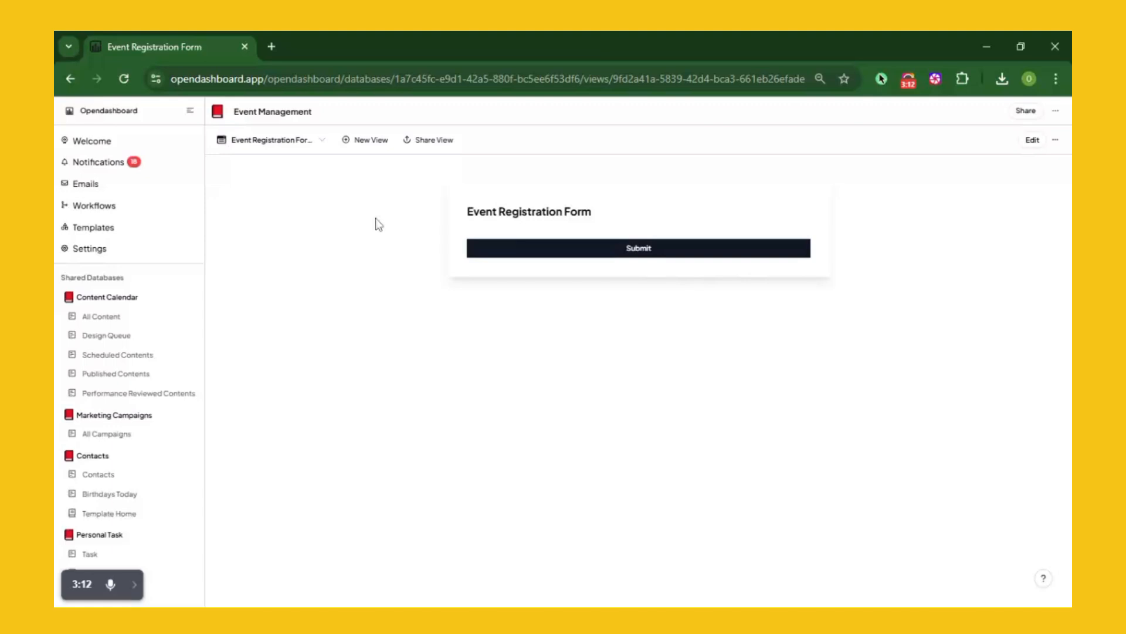
# Show First Name, Last Name, Email Address and Phone Number on the form and finish editing
pyautogui.click(1037, 143)
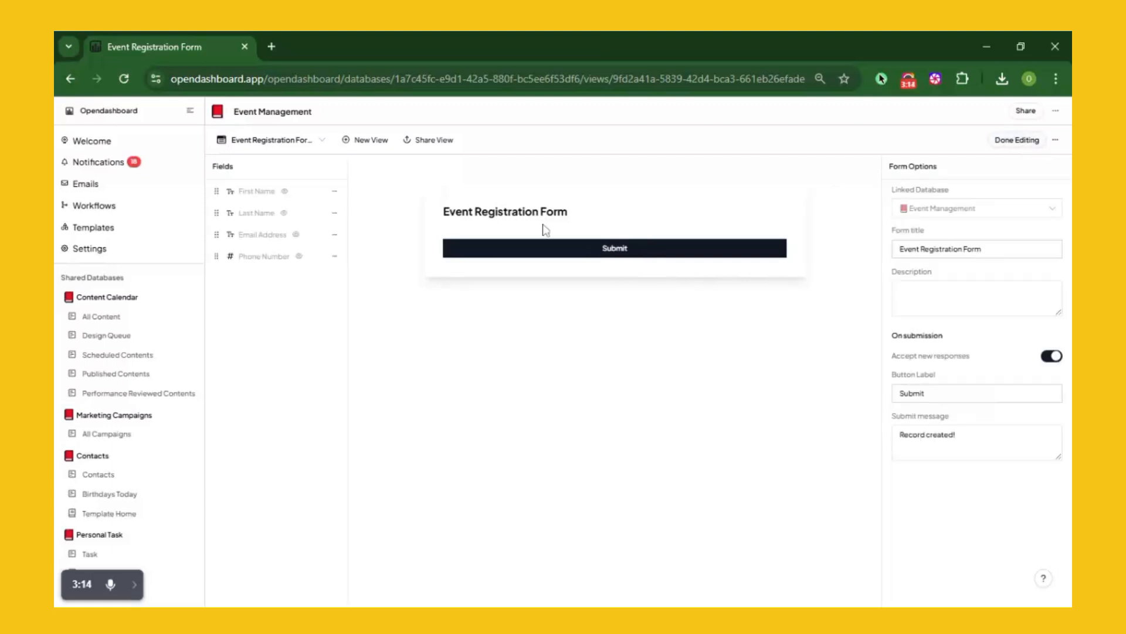
pyautogui.click(286, 193)
pyautogui.click(284, 214)
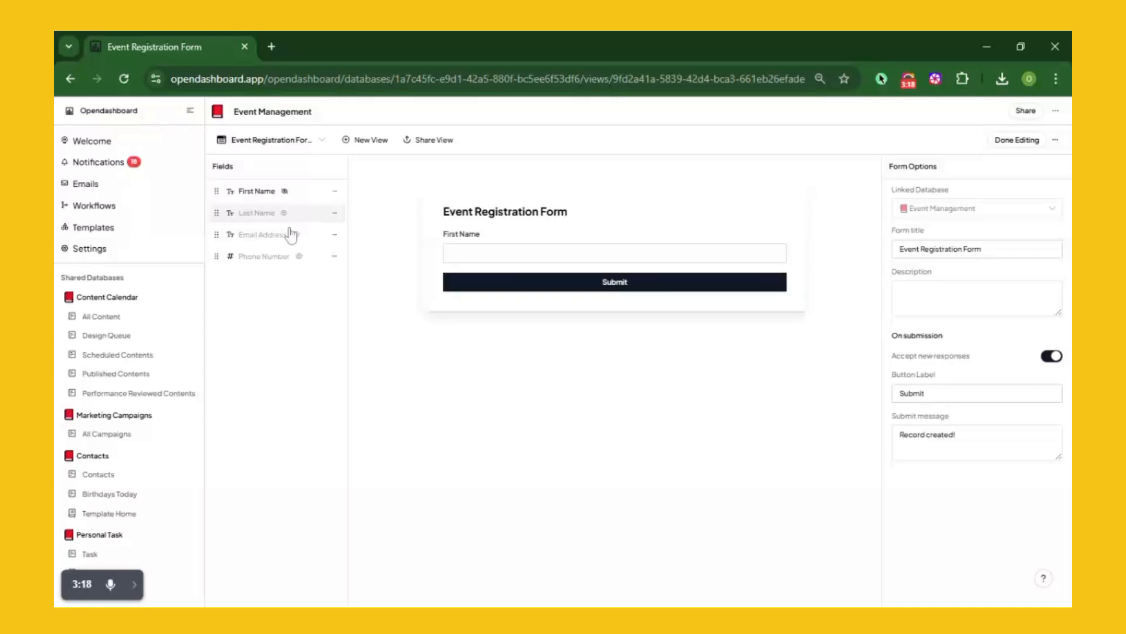
pyautogui.click(297, 235)
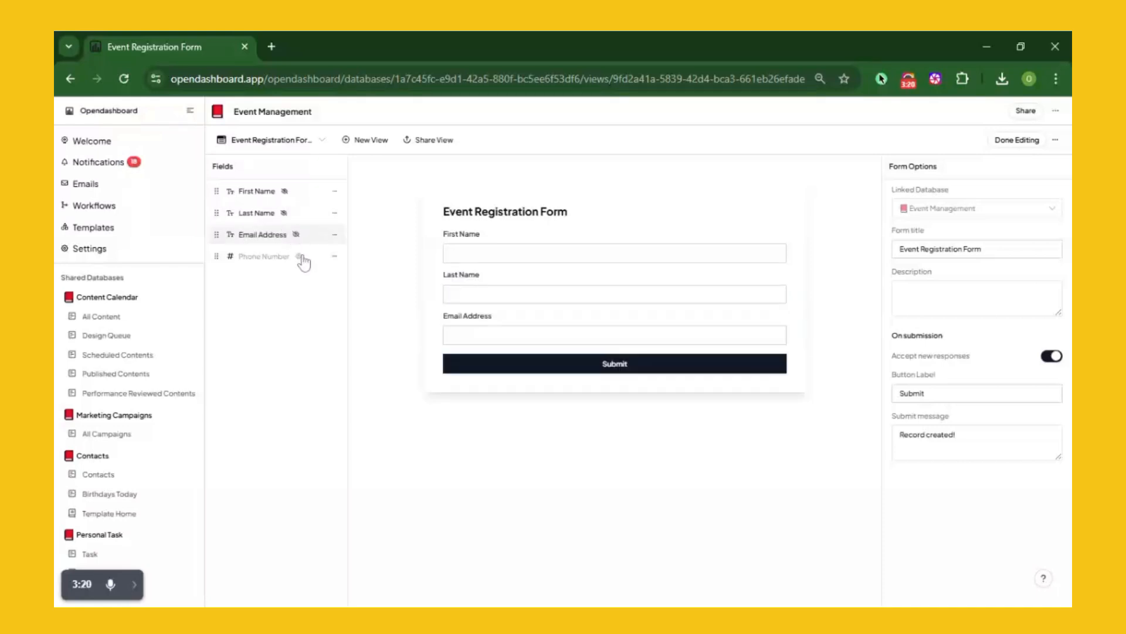
pyautogui.click(299, 256)
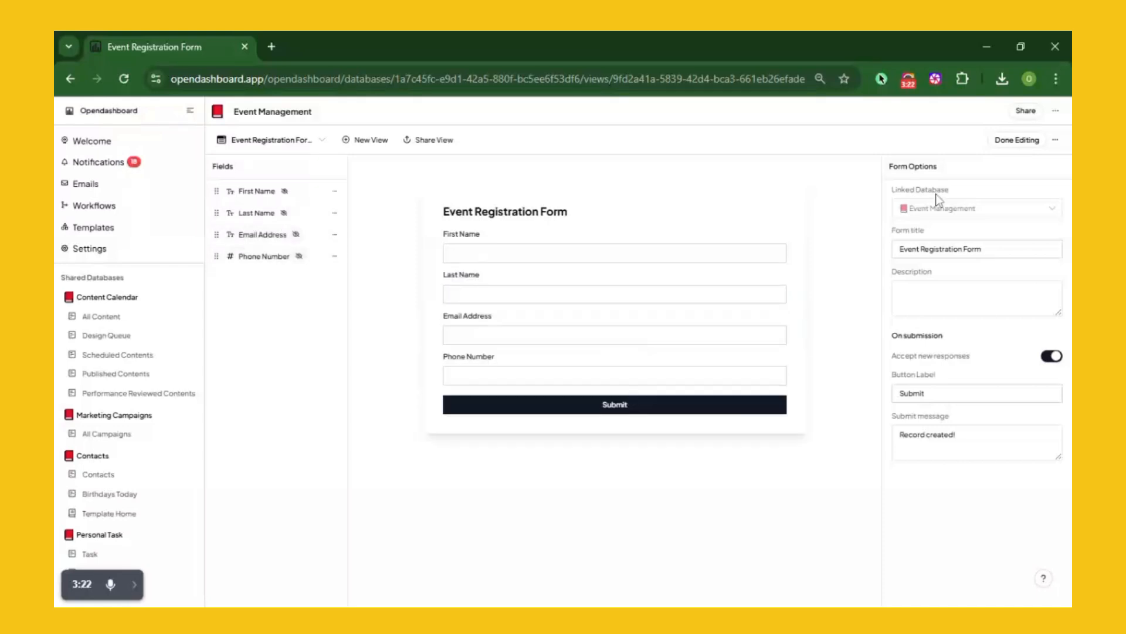
pyautogui.click(1018, 140)
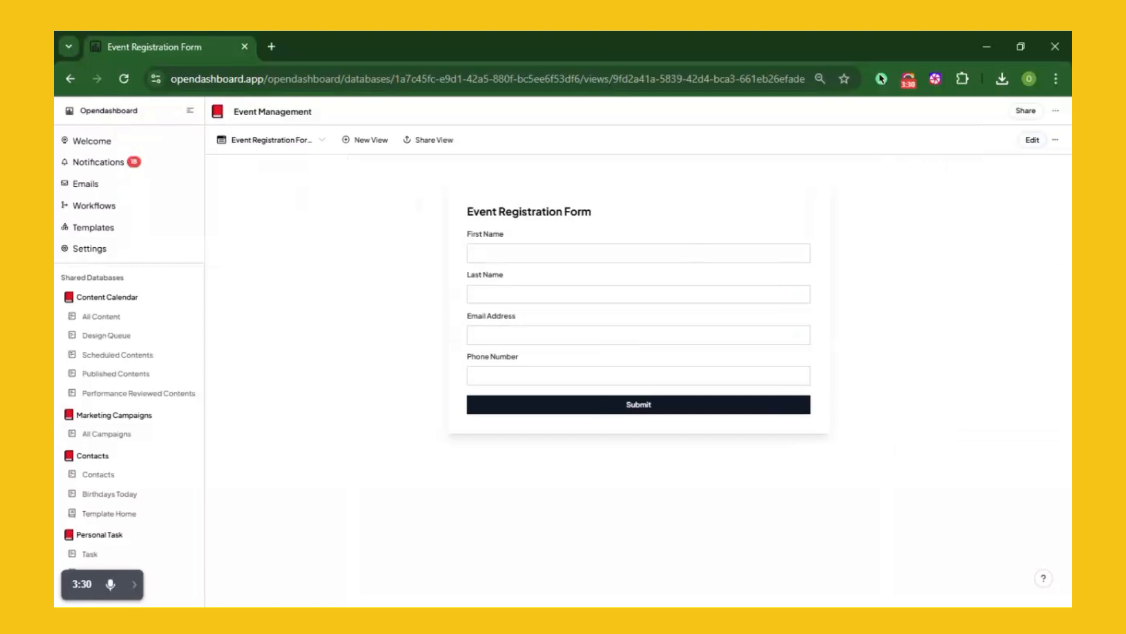
# Open the Workflows page in a second browser tab
pyautogui.middleClick(116, 208)
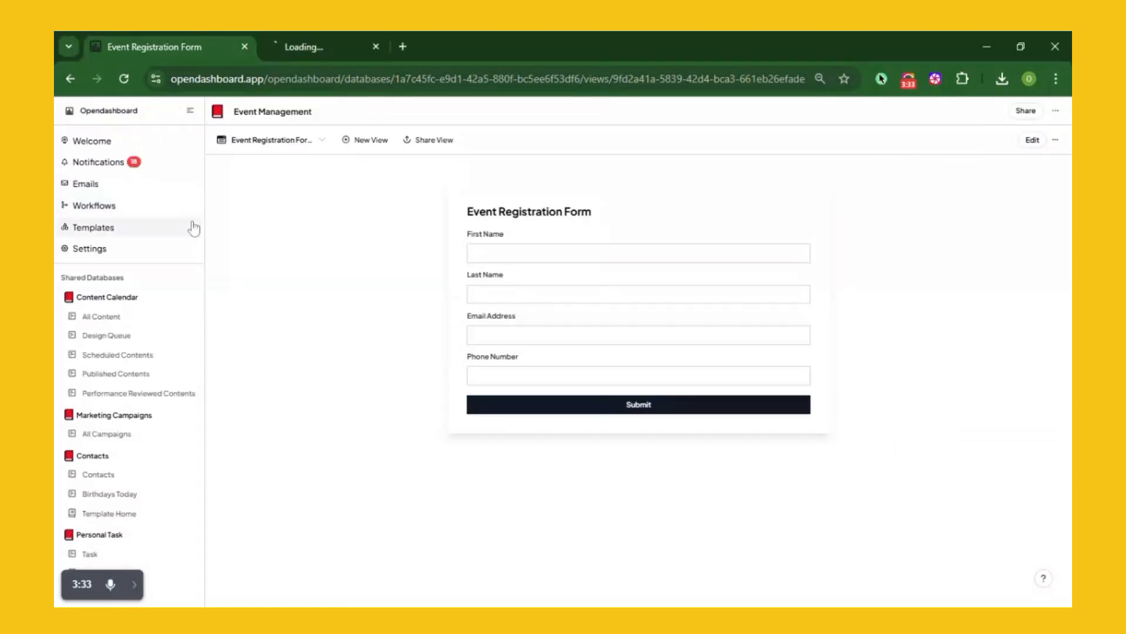
pyautogui.click(311, 46)
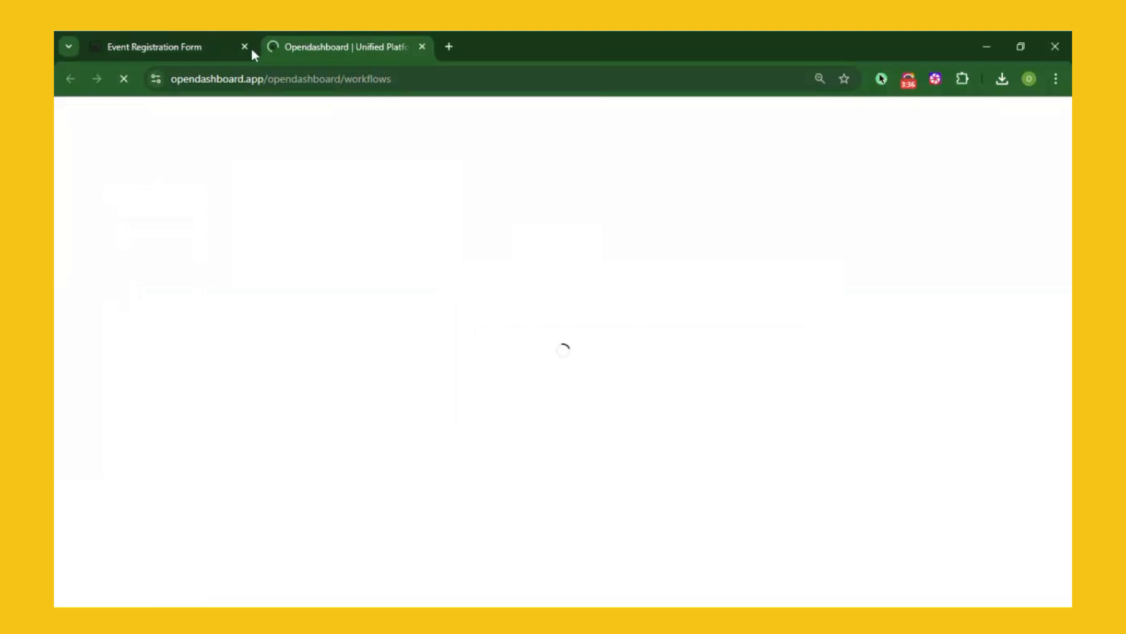
pyautogui.click(152, 48)
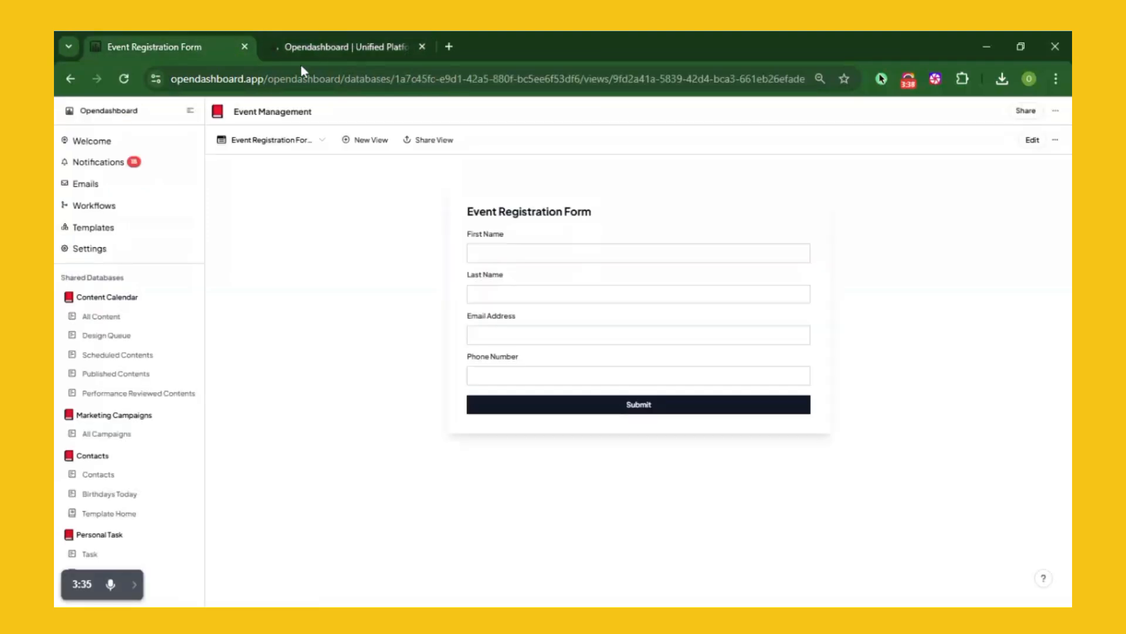
pyautogui.click(342, 42)
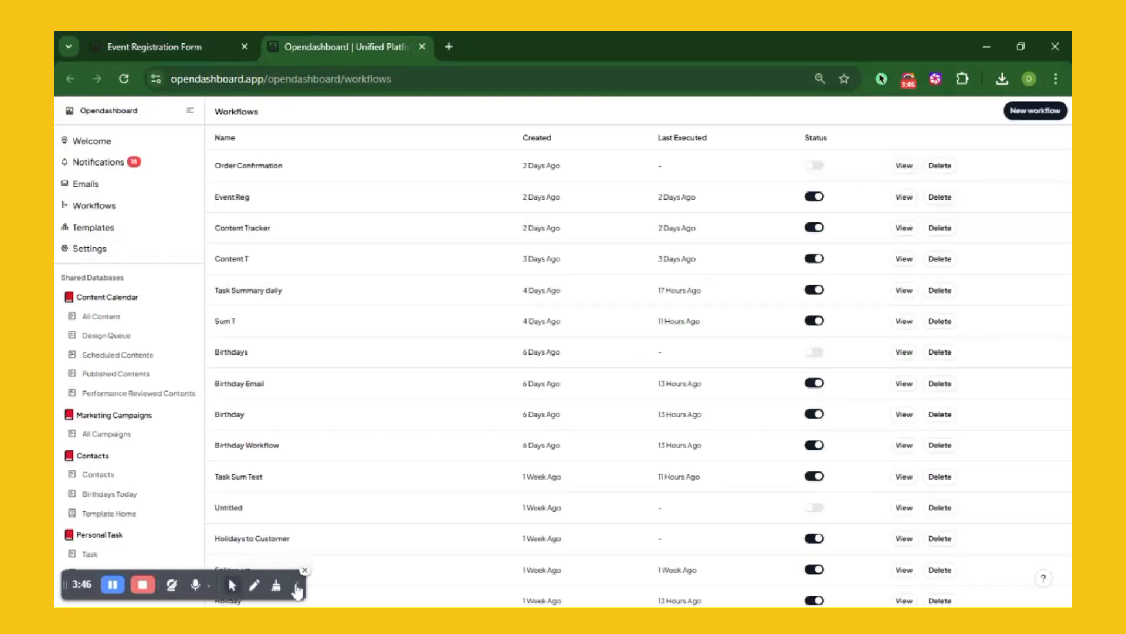
# Create a new workflow and enter Event Management as its name
pyautogui.click(1026, 117)
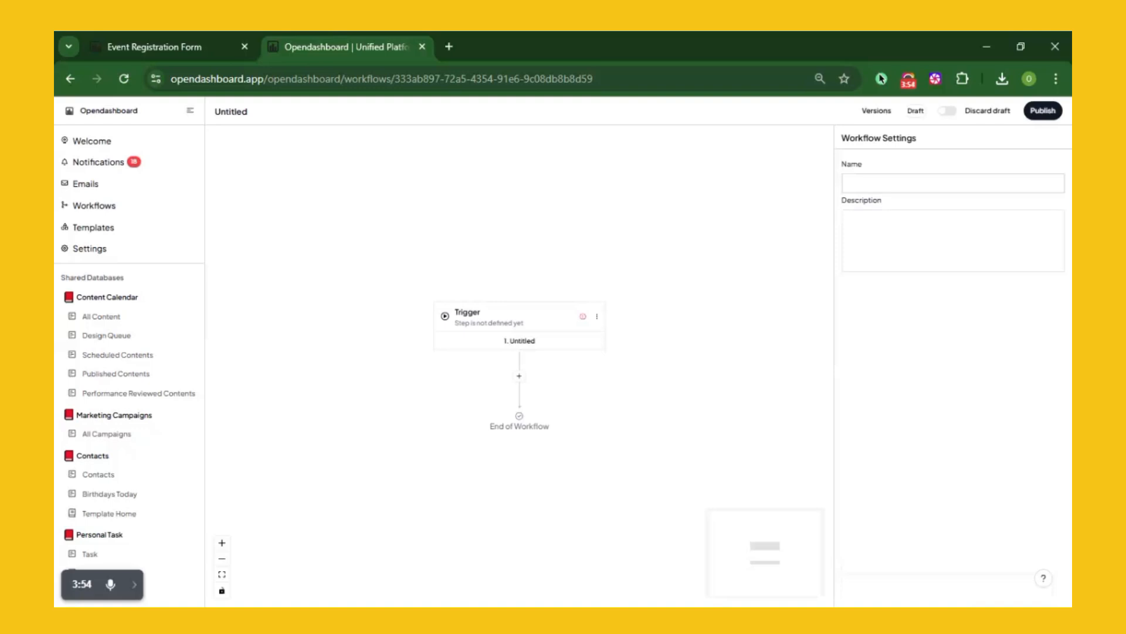
pyautogui.click(880, 183)
pyautogui.write('Event')
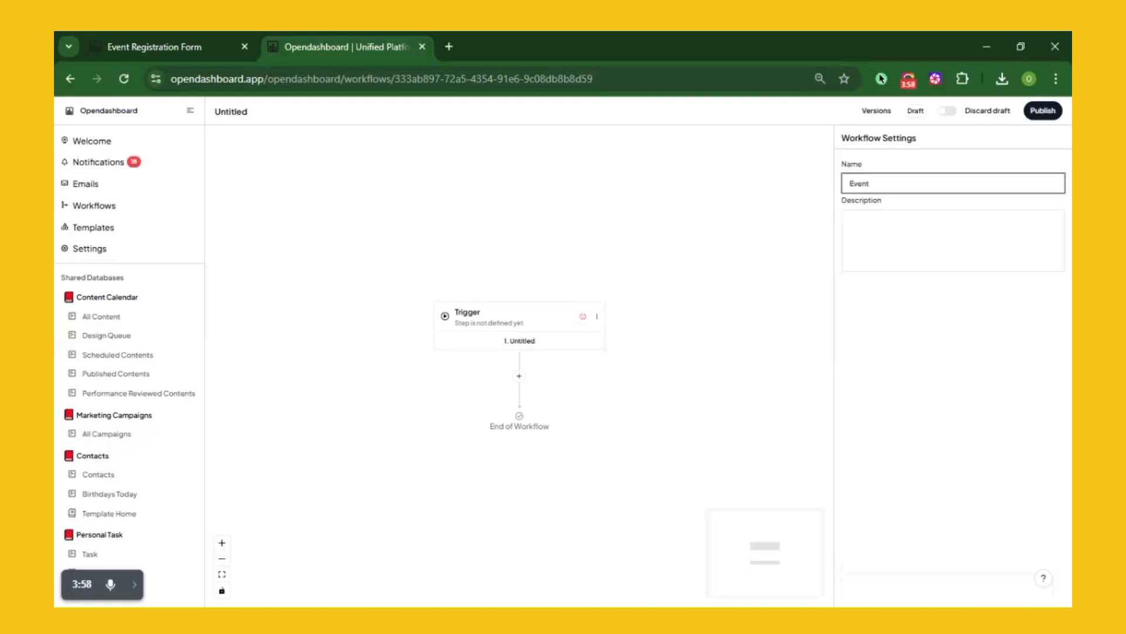
pyautogui.write(' Management')
# Save the workflow name and set the trigger to Opendashboard On Record Created
pyautogui.click(819, 253)
pyautogui.click(513, 314)
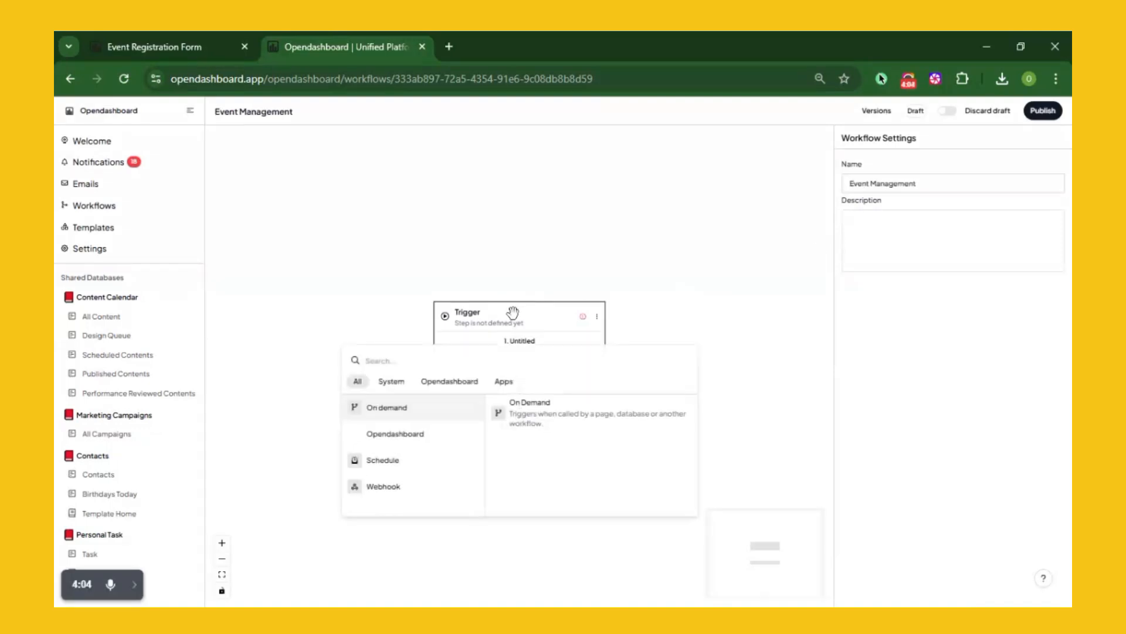
pyautogui.moveTo(403, 433)
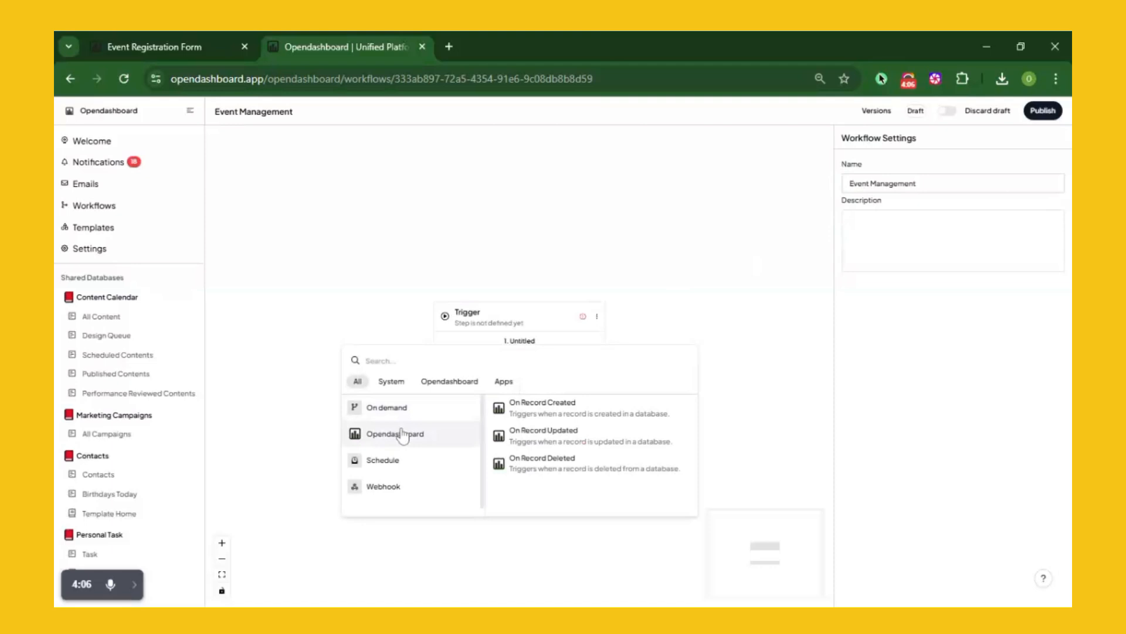
pyautogui.click(527, 416)
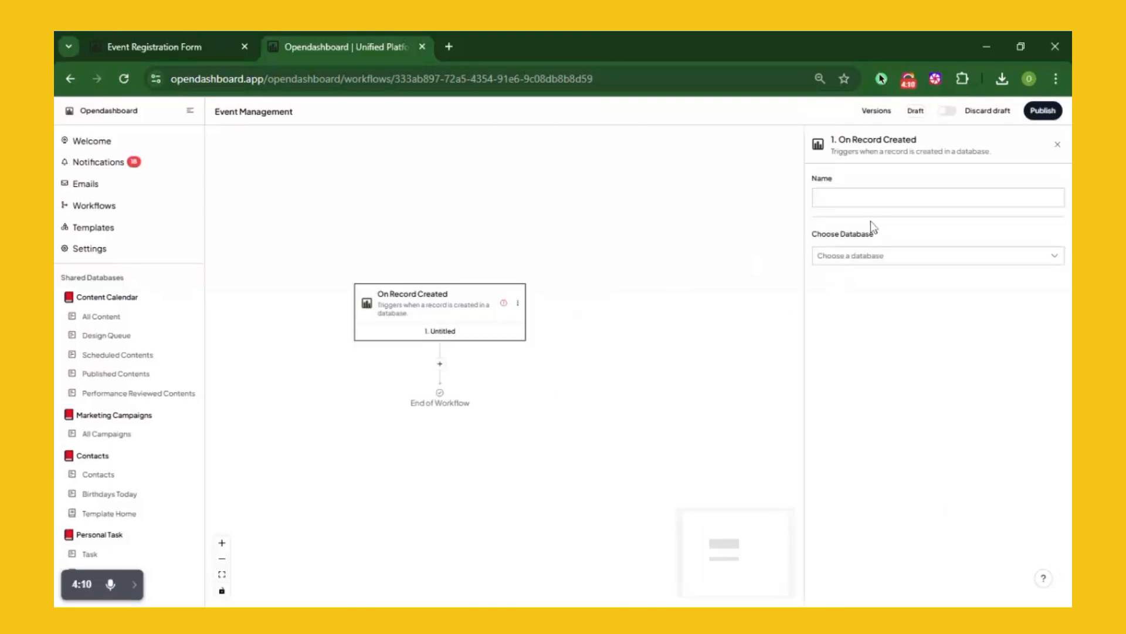
# Name the trigger Event and have it watch the Event Management database
pyautogui.click(938, 198)
pyautogui.write('E')
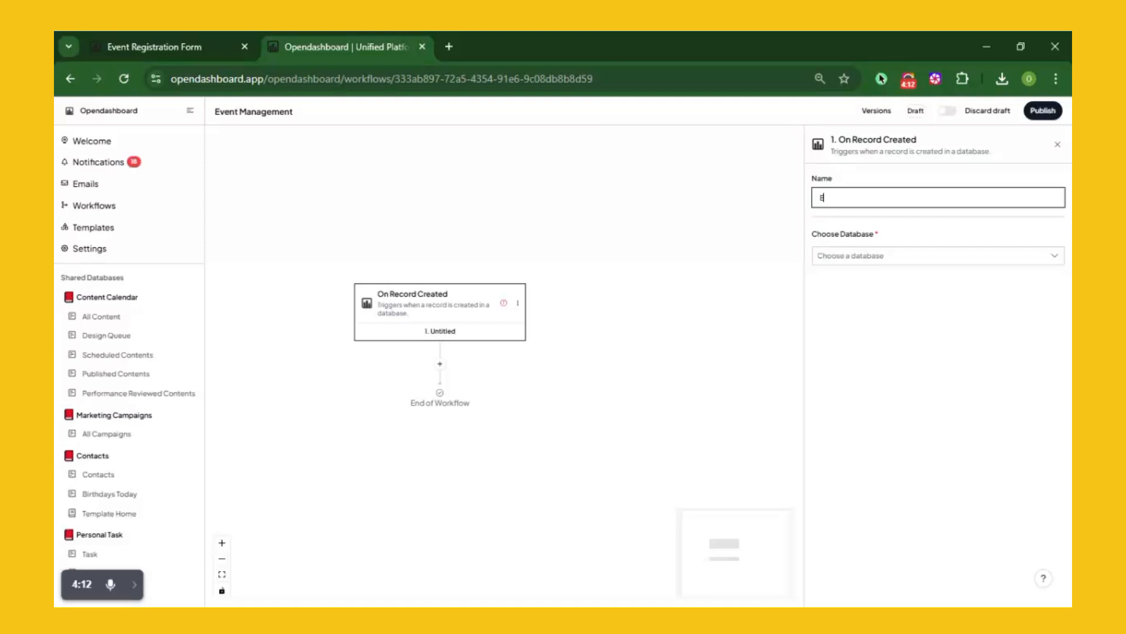
pyautogui.write('Vent')
pyautogui.press('BackSpace')
pyautogui.press('BackSpace')
pyautogui.press('BackSpace')
pyautogui.write('vent')
pyautogui.click(926, 266)
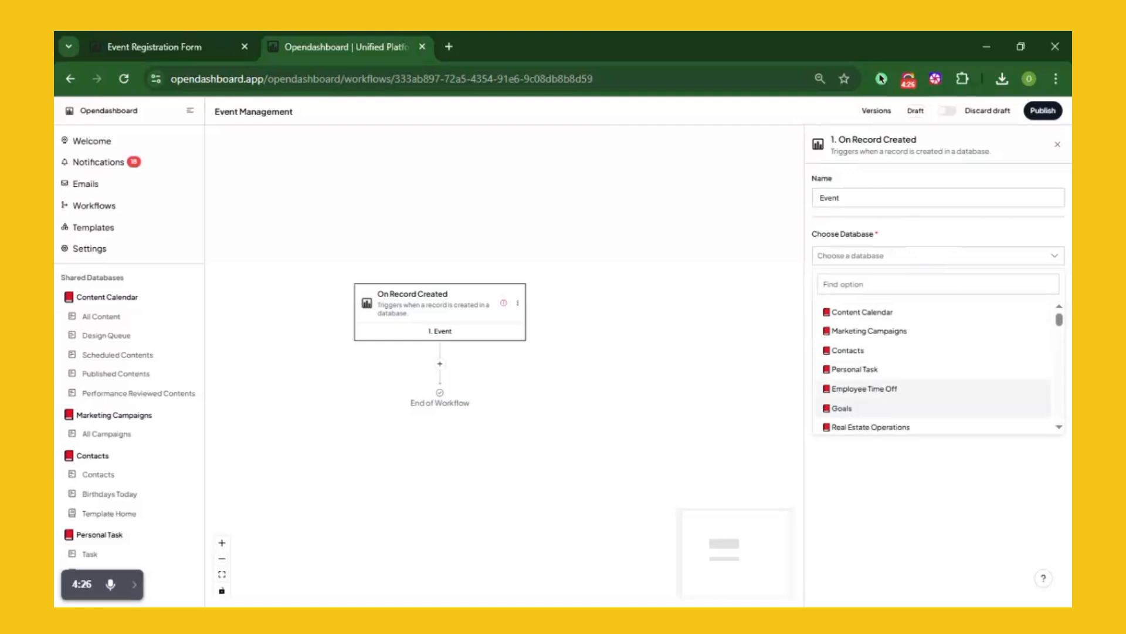
pyautogui.scroll(-10, 880, 393)
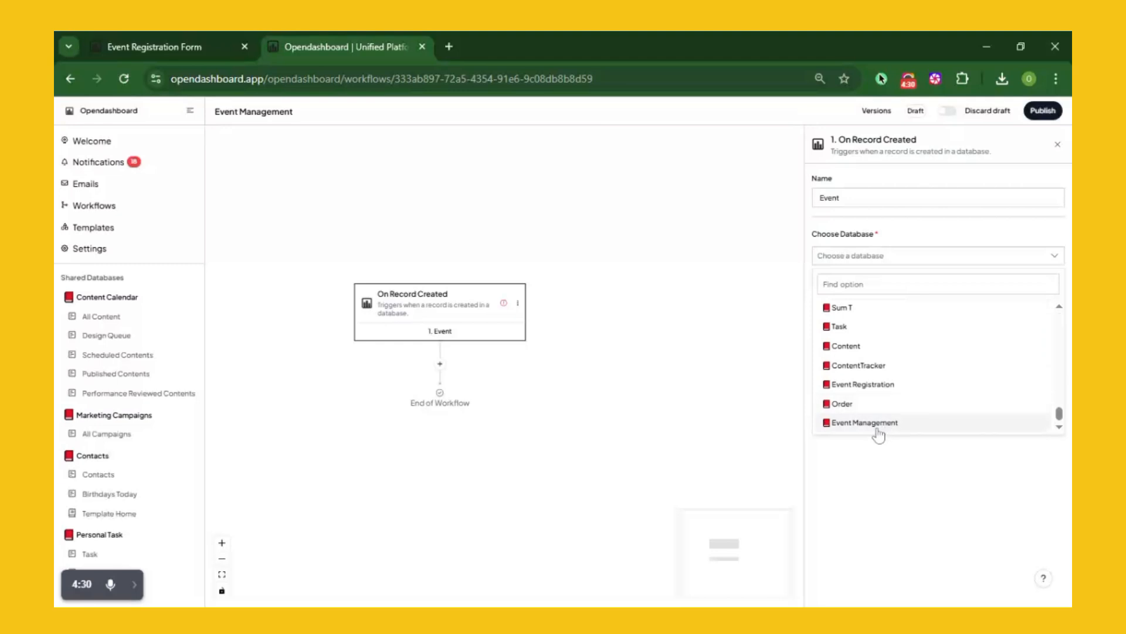
pyautogui.click(880, 434)
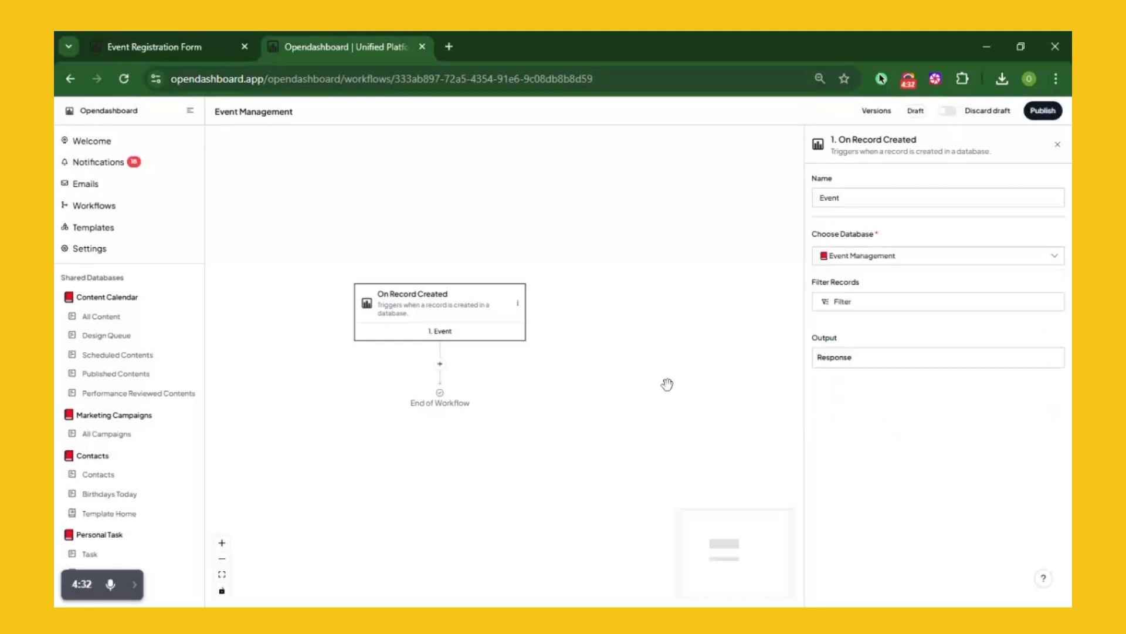
# Add a Send Email step after the trigger, sent from Opendashboard
pyautogui.click(440, 363)
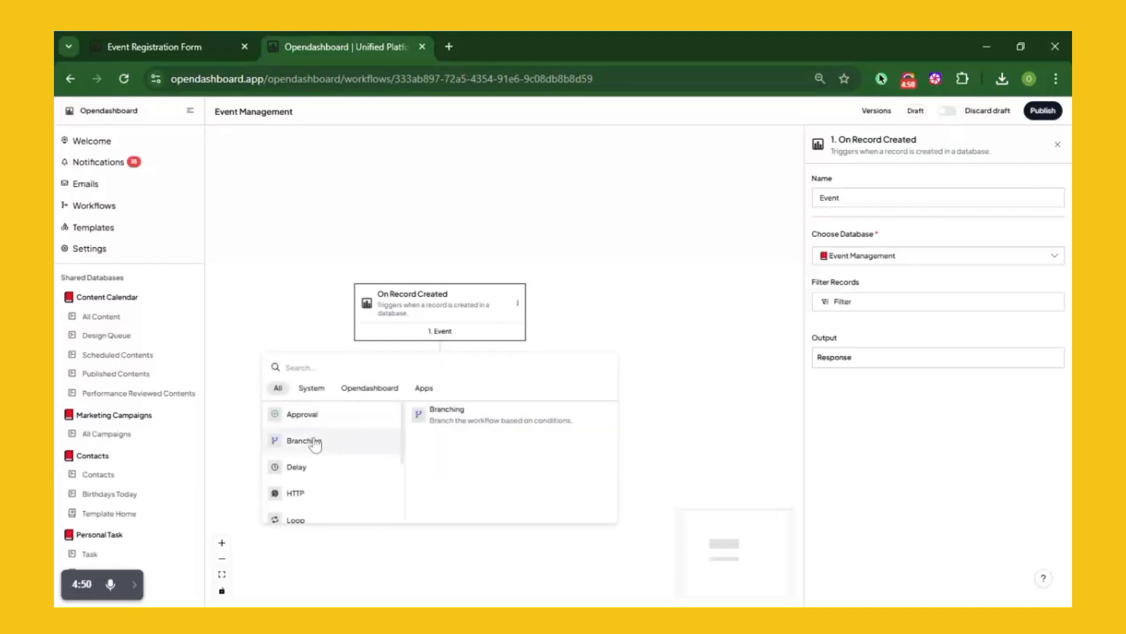
pyautogui.scroll(-2, 316, 444)
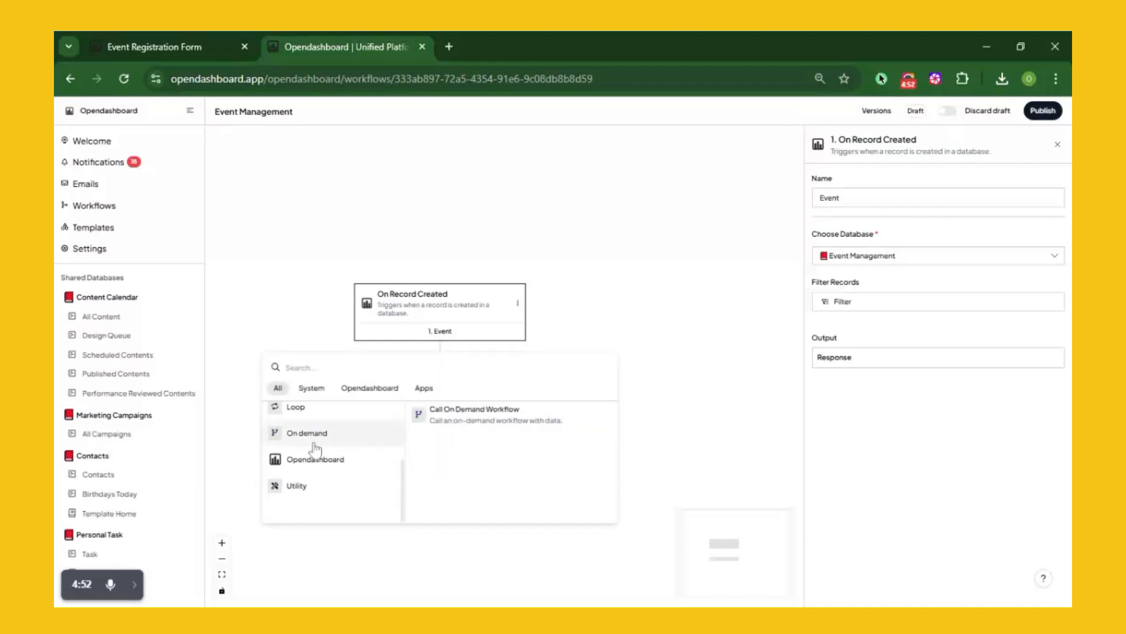
pyautogui.moveTo(315, 462)
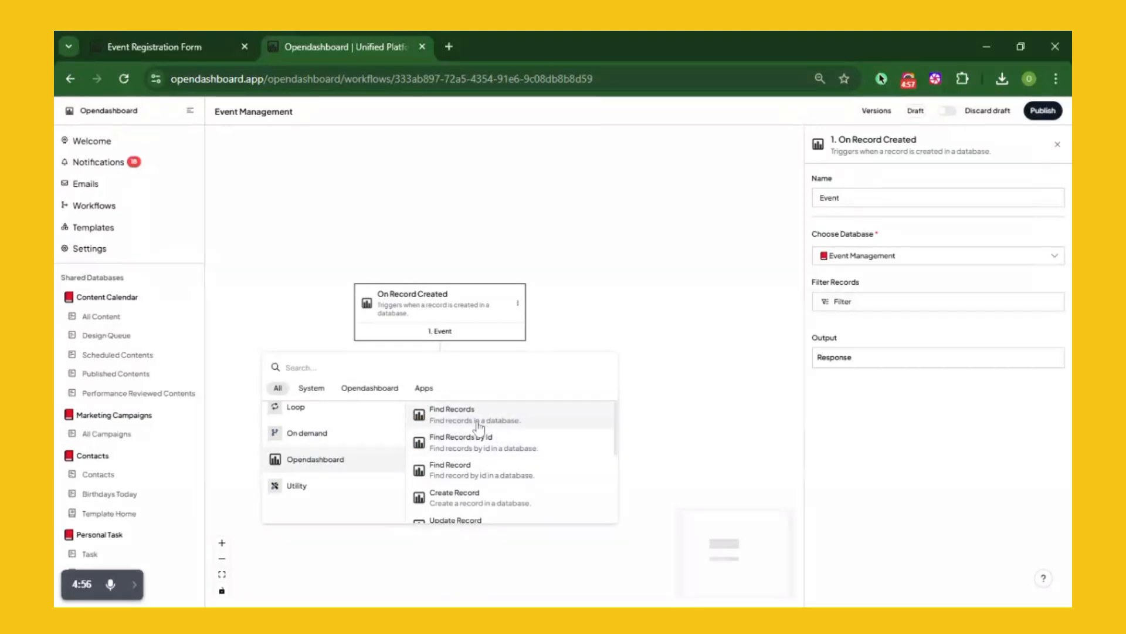
pyautogui.scroll(-3, 478, 426)
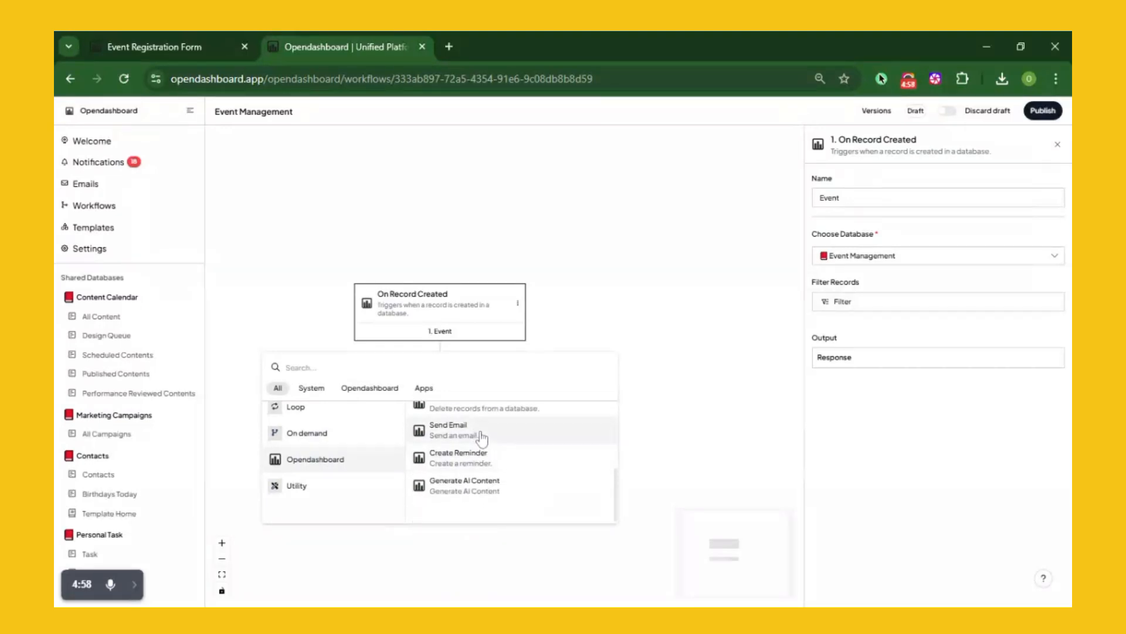
pyautogui.click(482, 437)
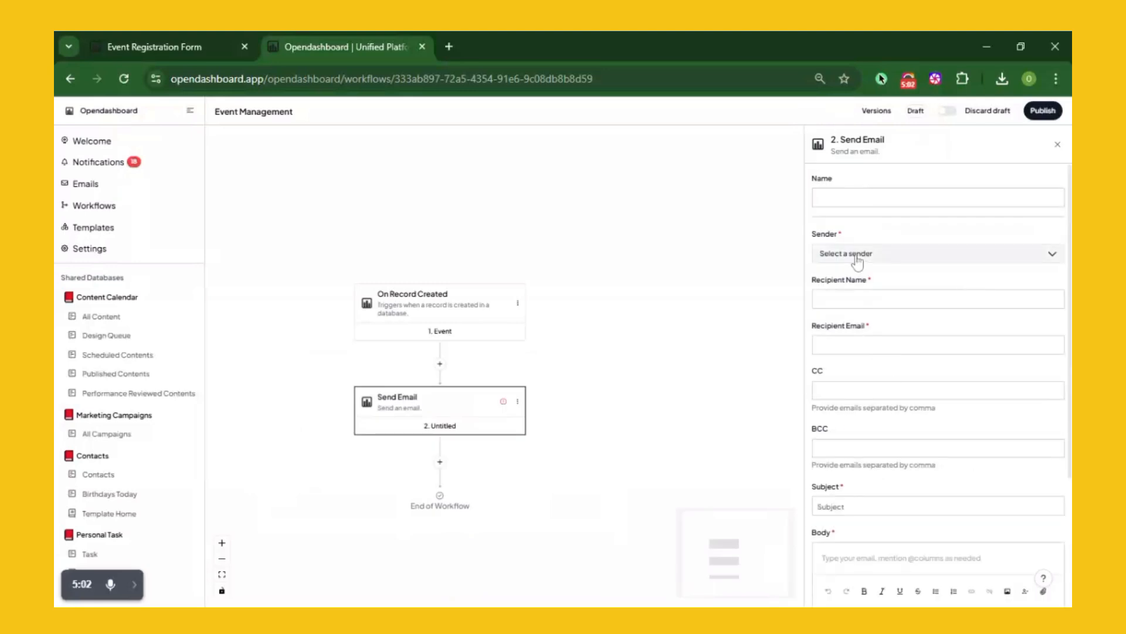
pyautogui.click(856, 259)
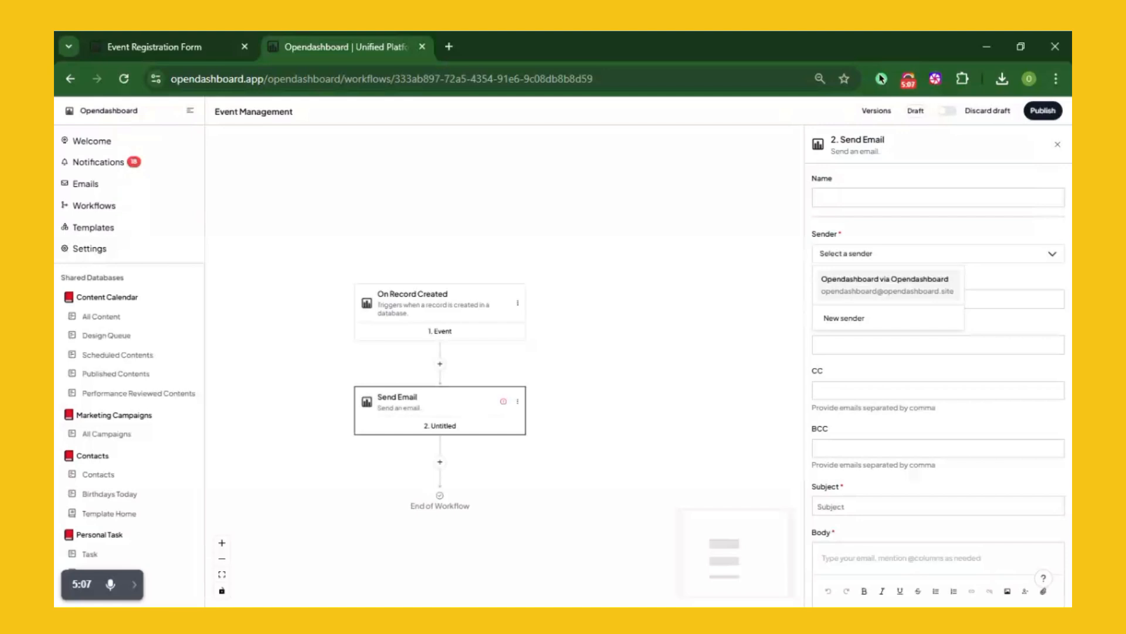
pyautogui.click(859, 294)
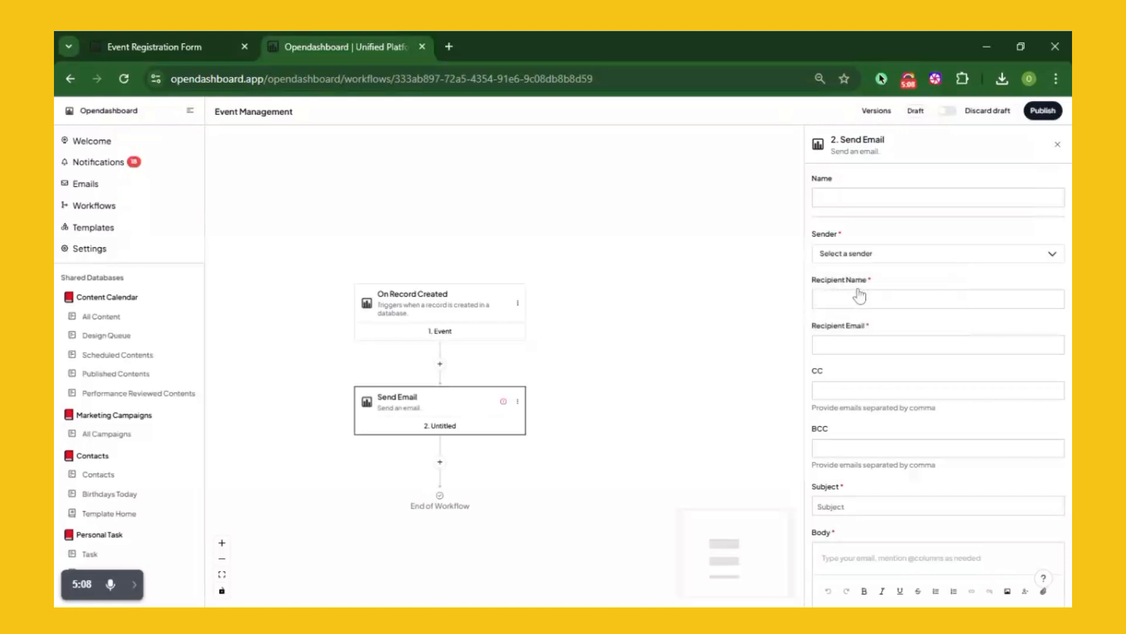
# Map Recipient Name to the record's First Name and Recipient Email to Email Address
pyautogui.click(868, 299)
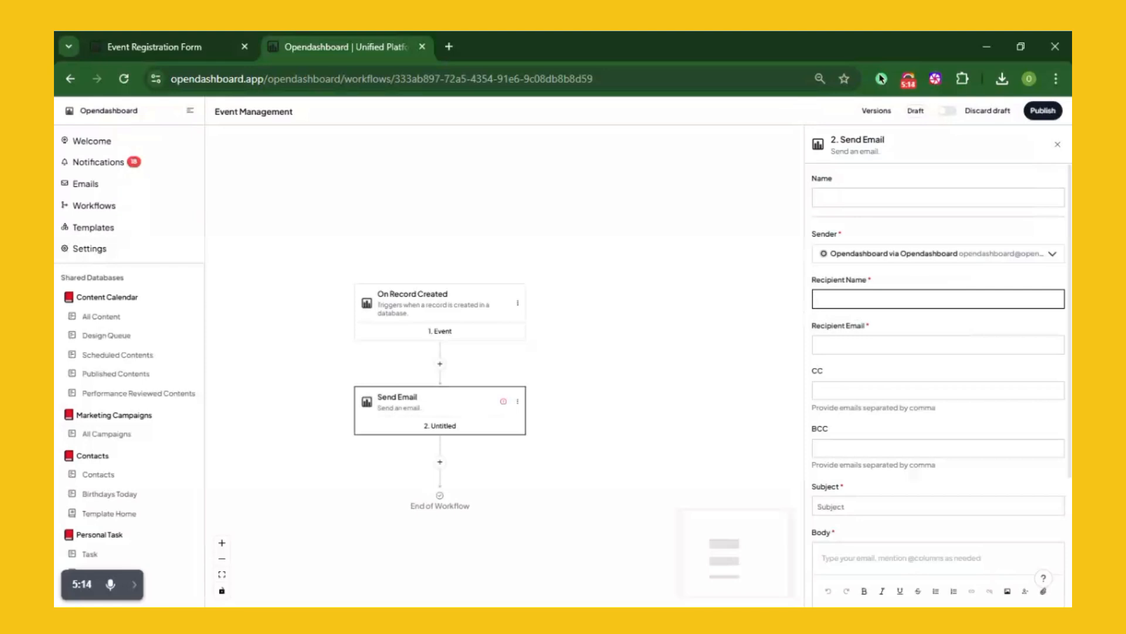
pyautogui.write('@')
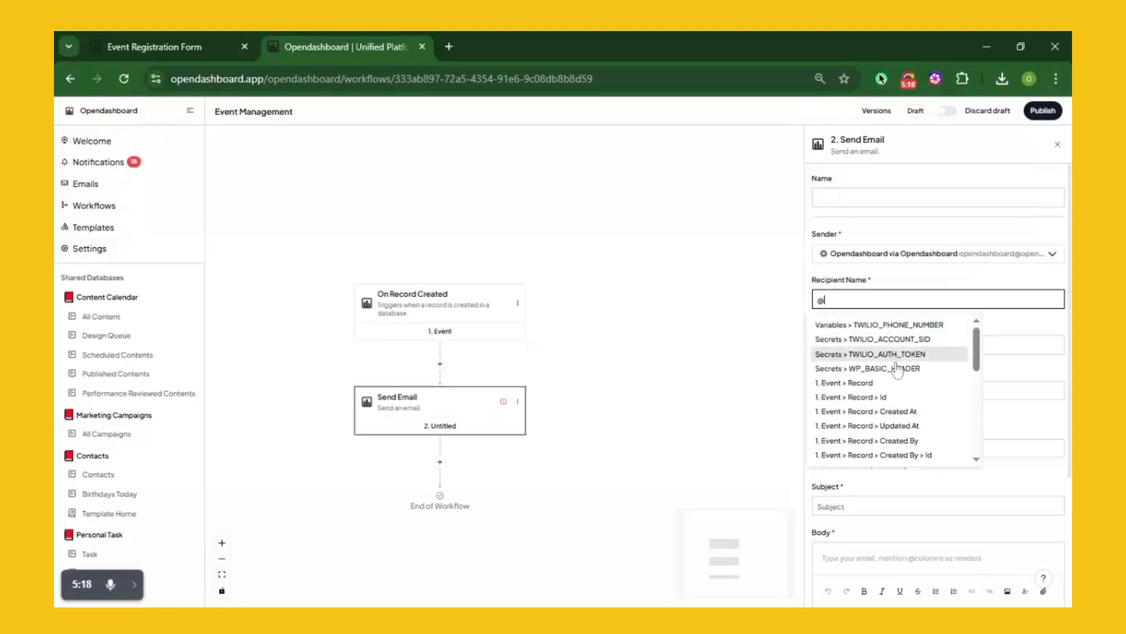
pyautogui.scroll(-5, 898, 377)
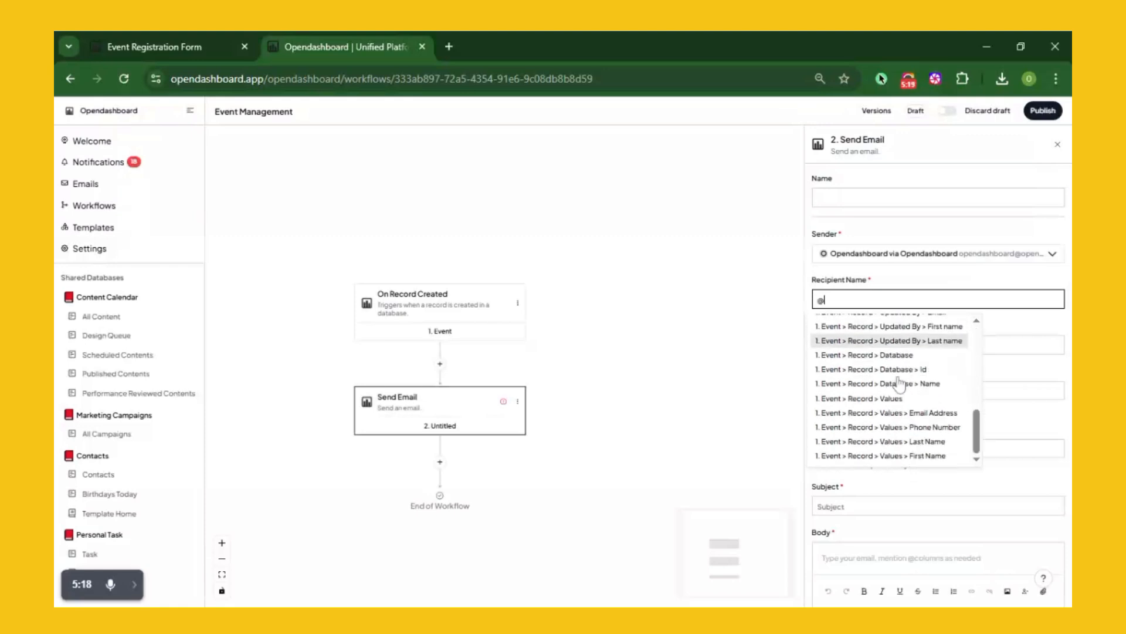
pyautogui.click(921, 457)
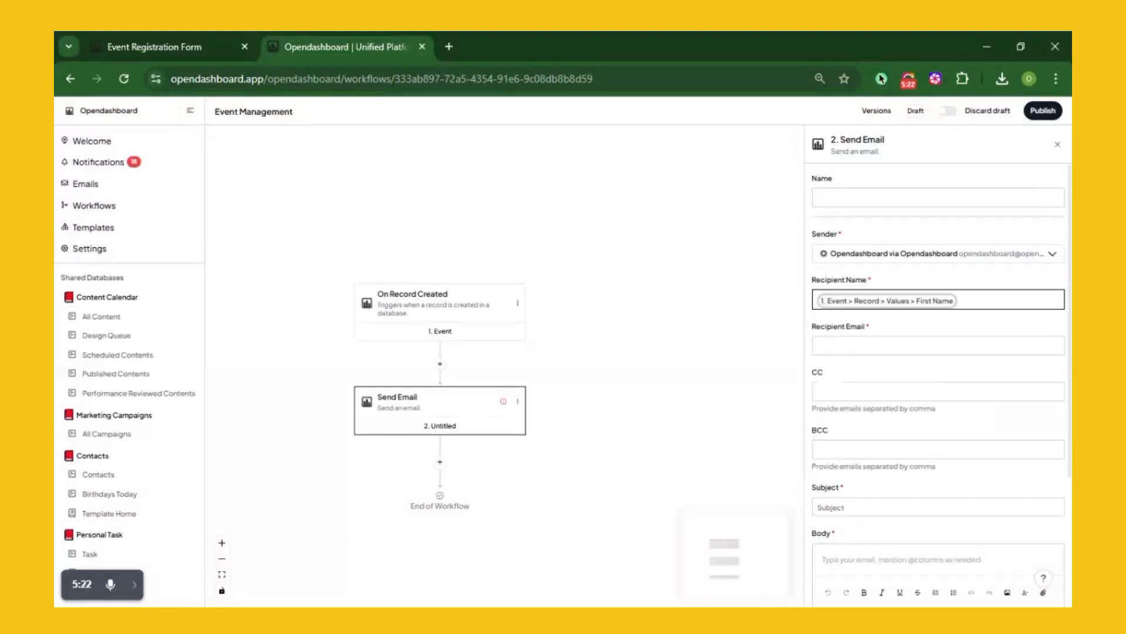
pyautogui.click(864, 346)
pyautogui.write('@')
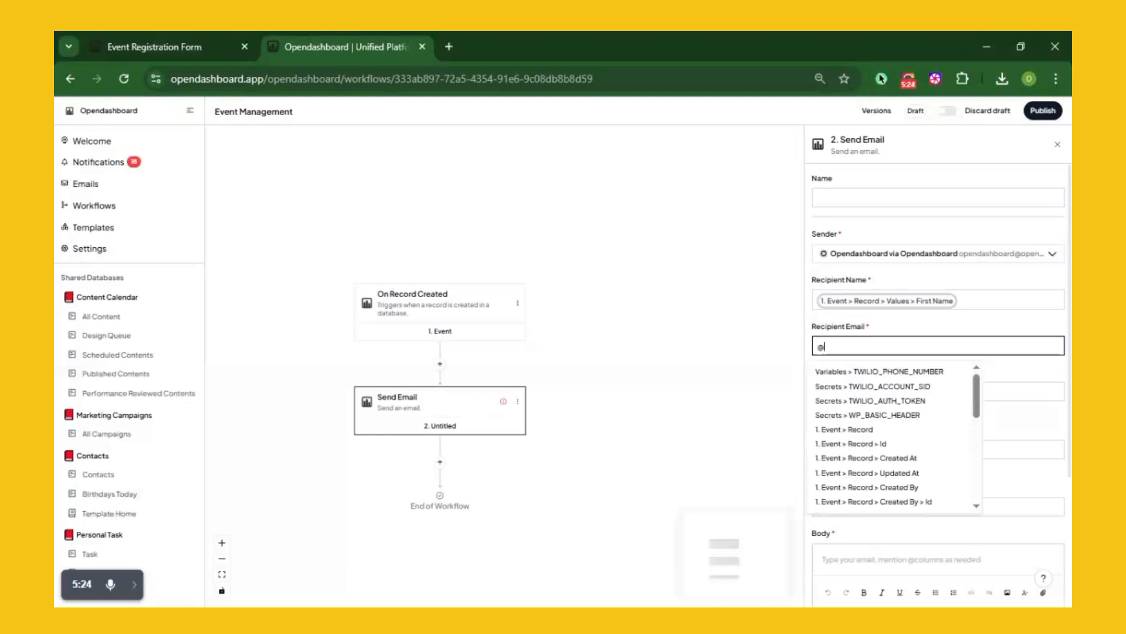
pyautogui.scroll(-5, 904, 430)
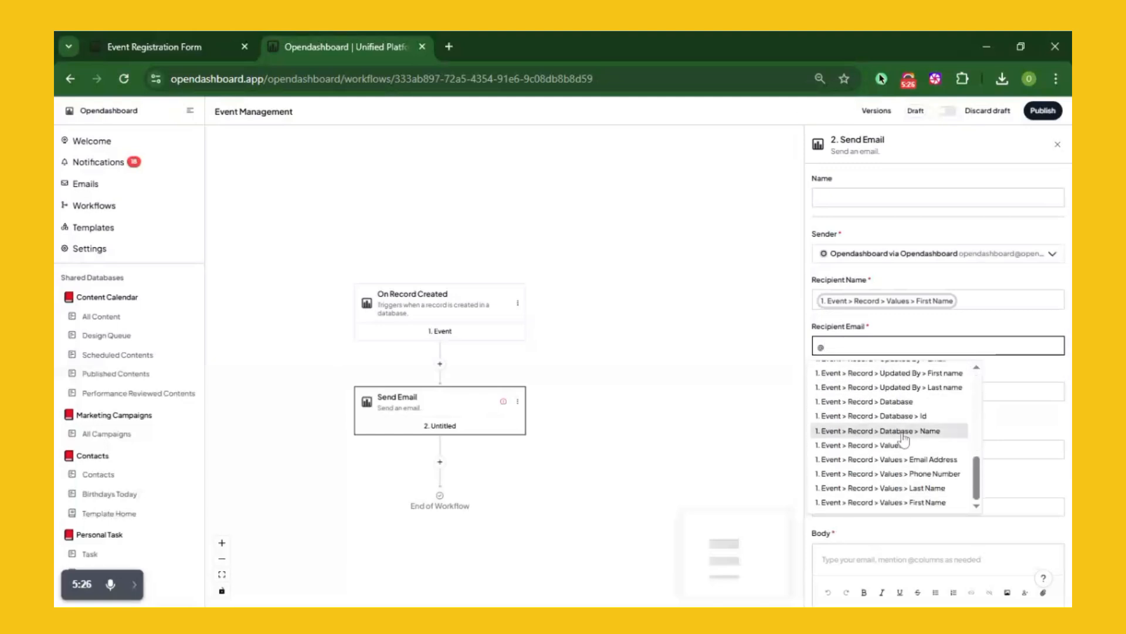
pyautogui.click(911, 461)
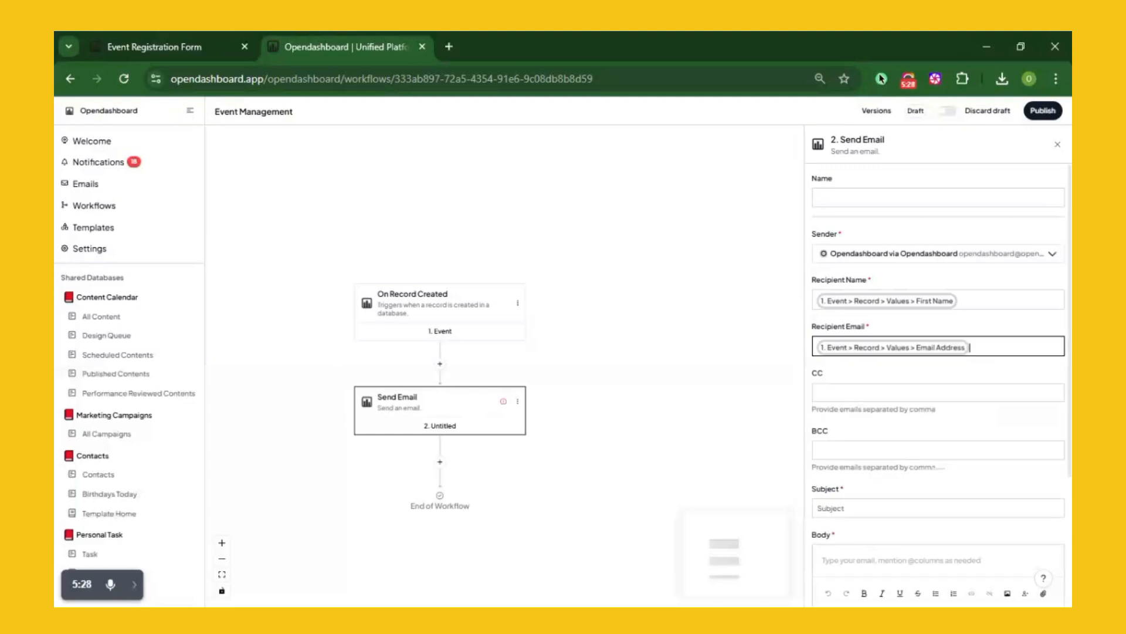
# Paste the subject "You're In! Your Event Spot is Confirmed" into the email
pyautogui.click(847, 509)
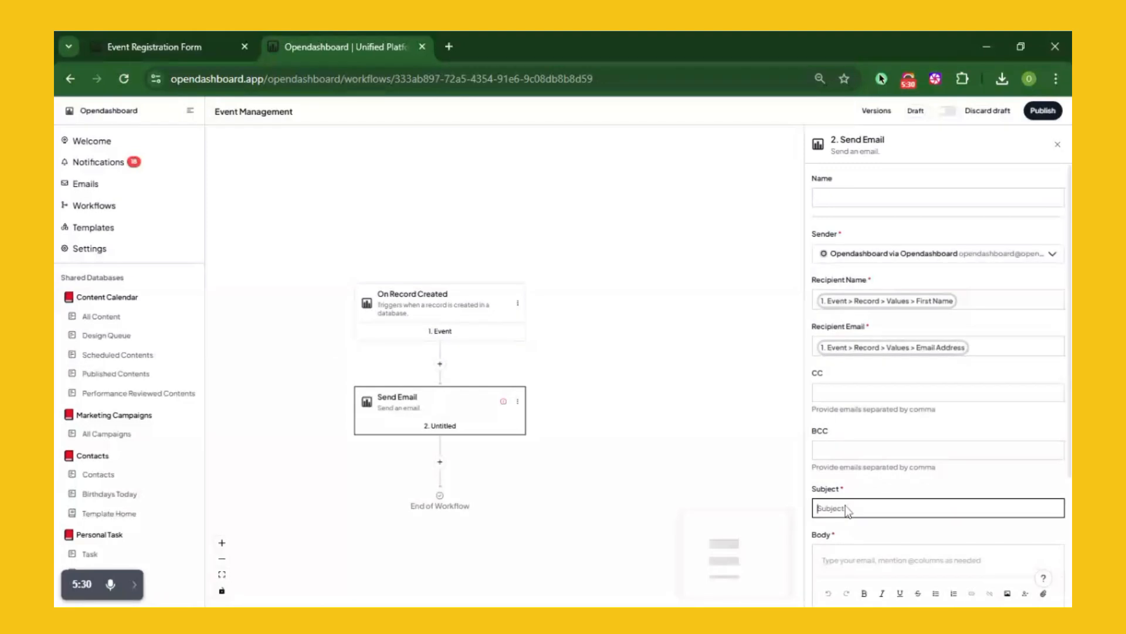
pyautogui.hotkey('alt', 'Tab')
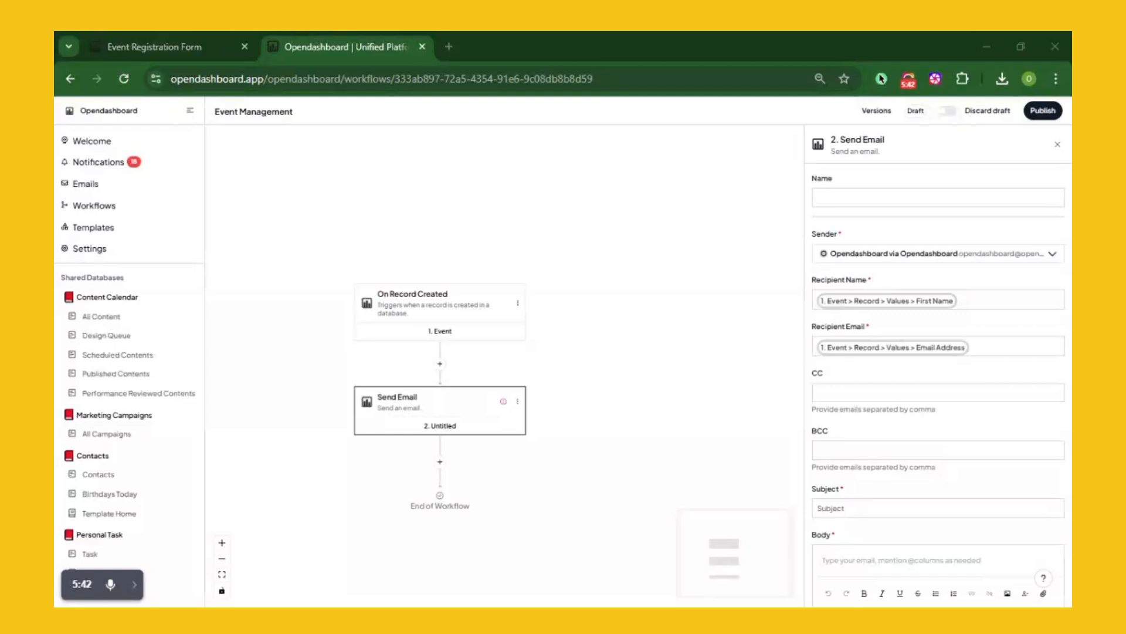
pyautogui.click(817, 508)
pyautogui.write("You're In! 🎫 Your Event Spot is Confirmed")
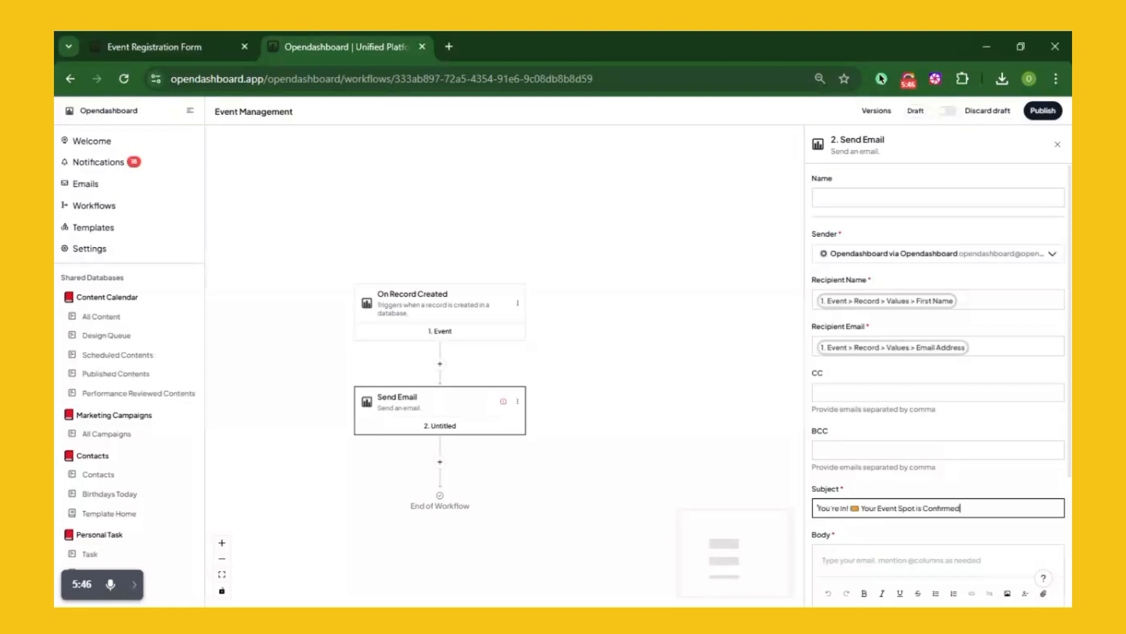
# Paste the prepared confirmation body and greet the registrant with the First Name variable and a comma
pyautogui.click(823, 561)
pyautogui.hotkey('alt', 'Tab')
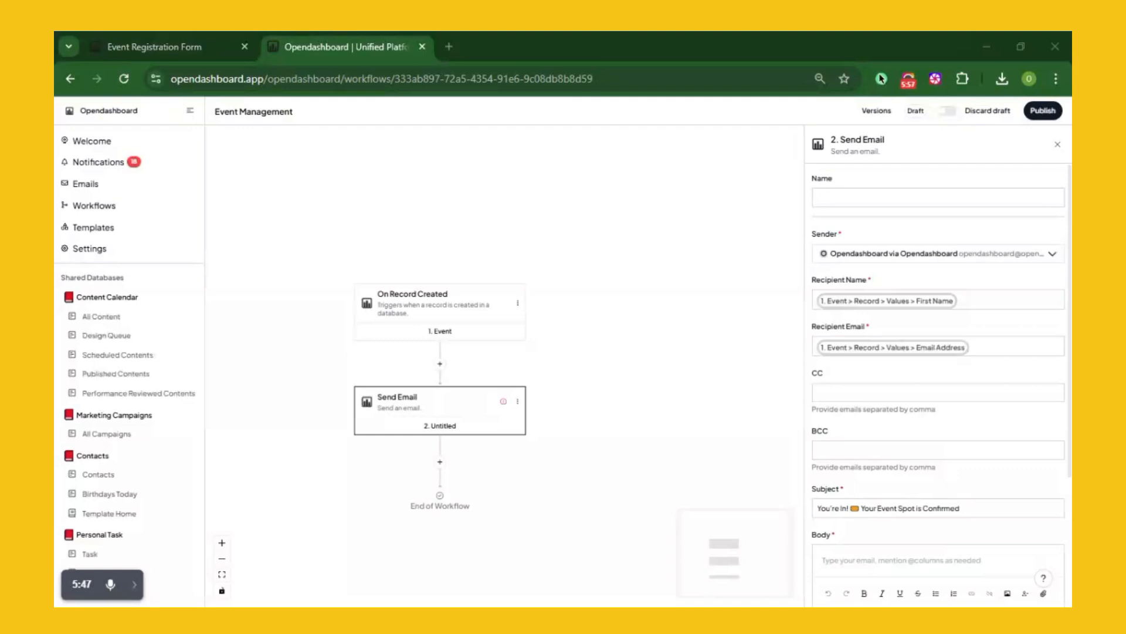
pyautogui.hotkey('alt', 'Tab')
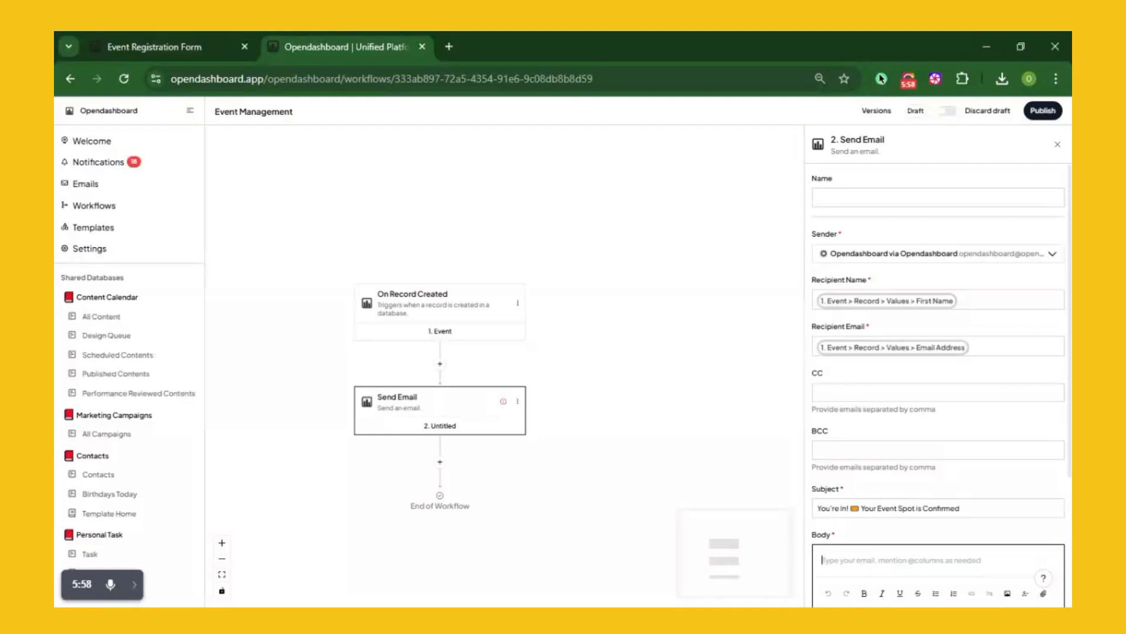
pyautogui.hotkey('ctrl', 'v')
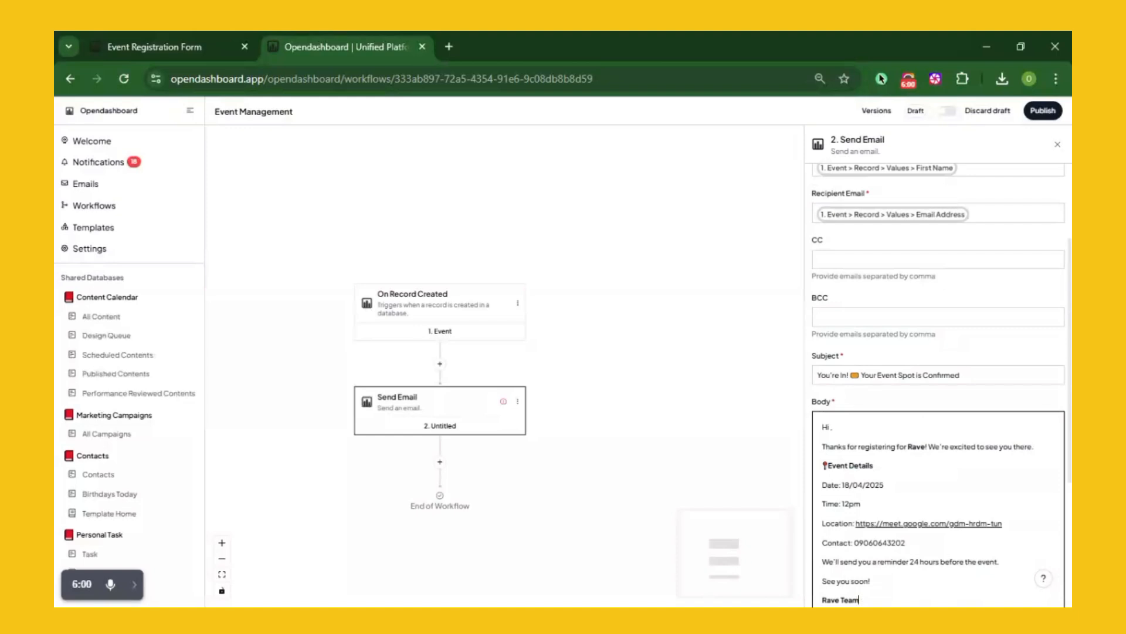
pyautogui.write('@')
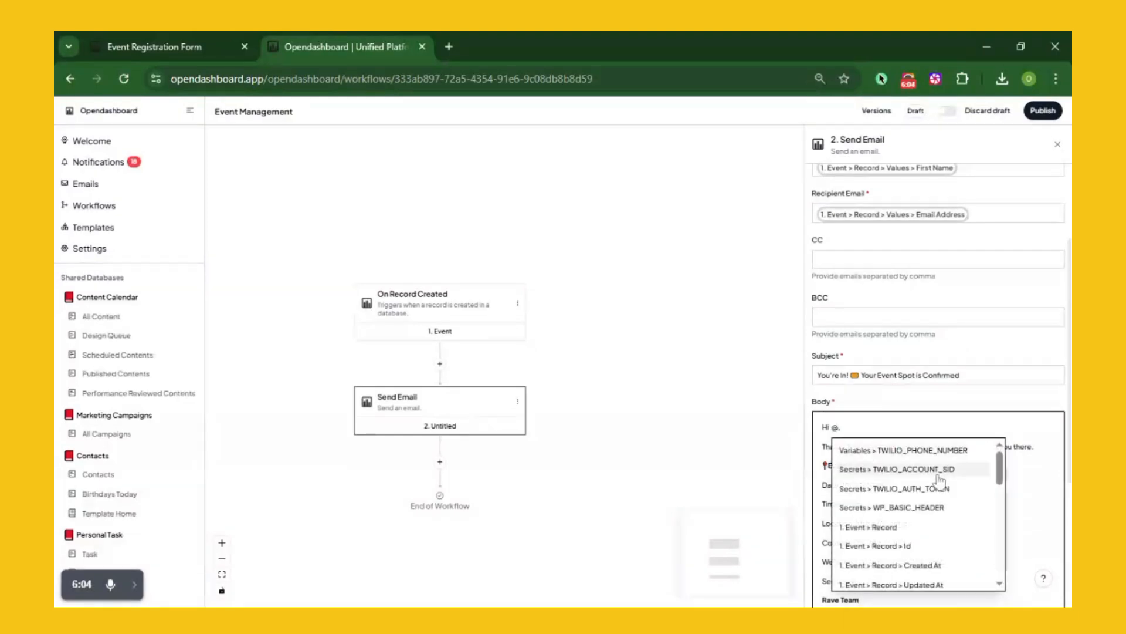
pyautogui.scroll(-5, 916, 501)
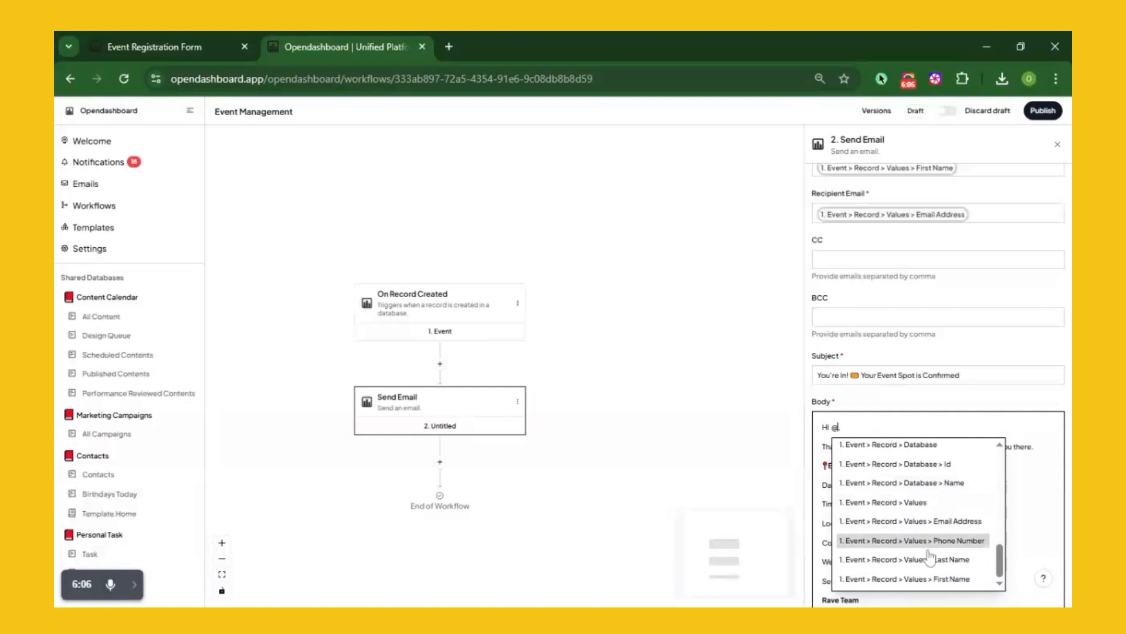
pyautogui.click(925, 579)
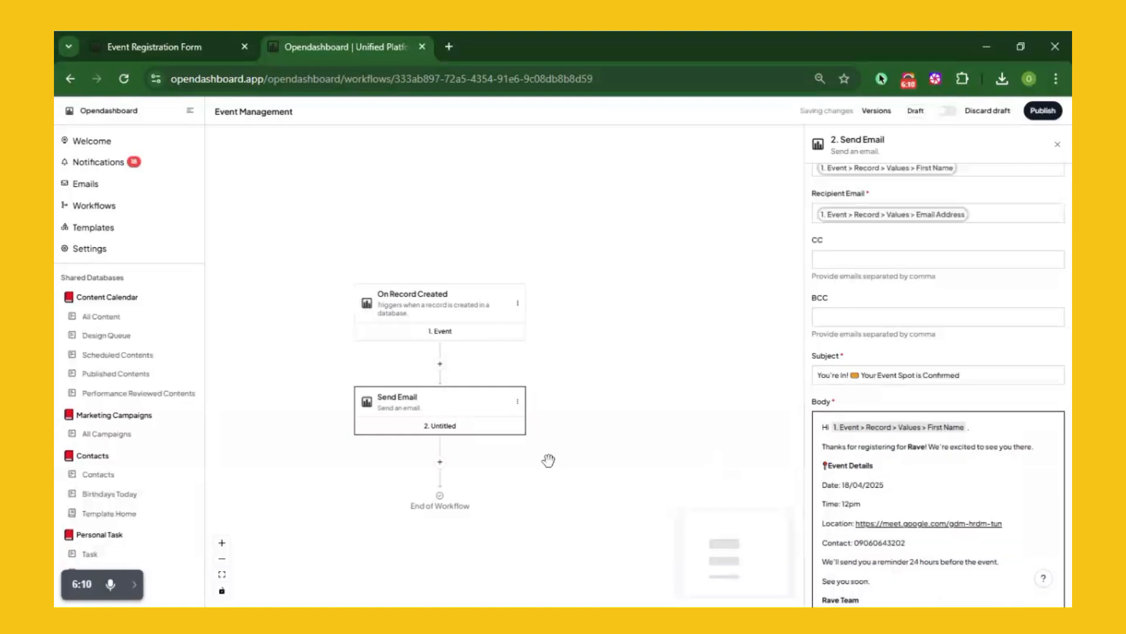
pyautogui.write(',')
# Add a Delay step after the Send Email step
pyautogui.click(441, 470)
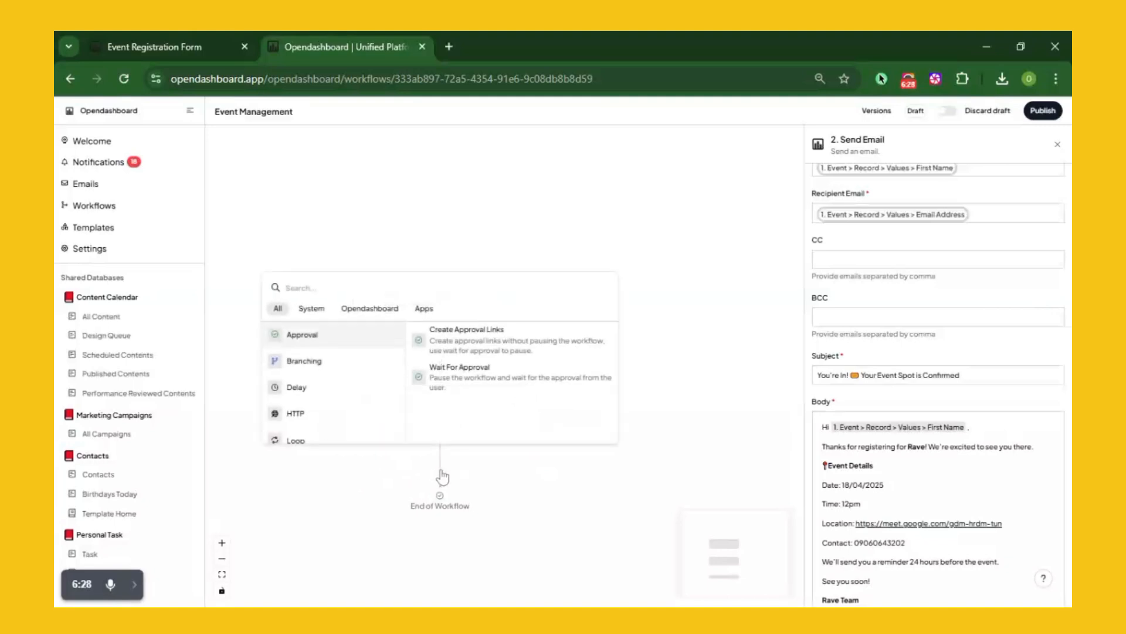
pyautogui.moveTo(358, 398)
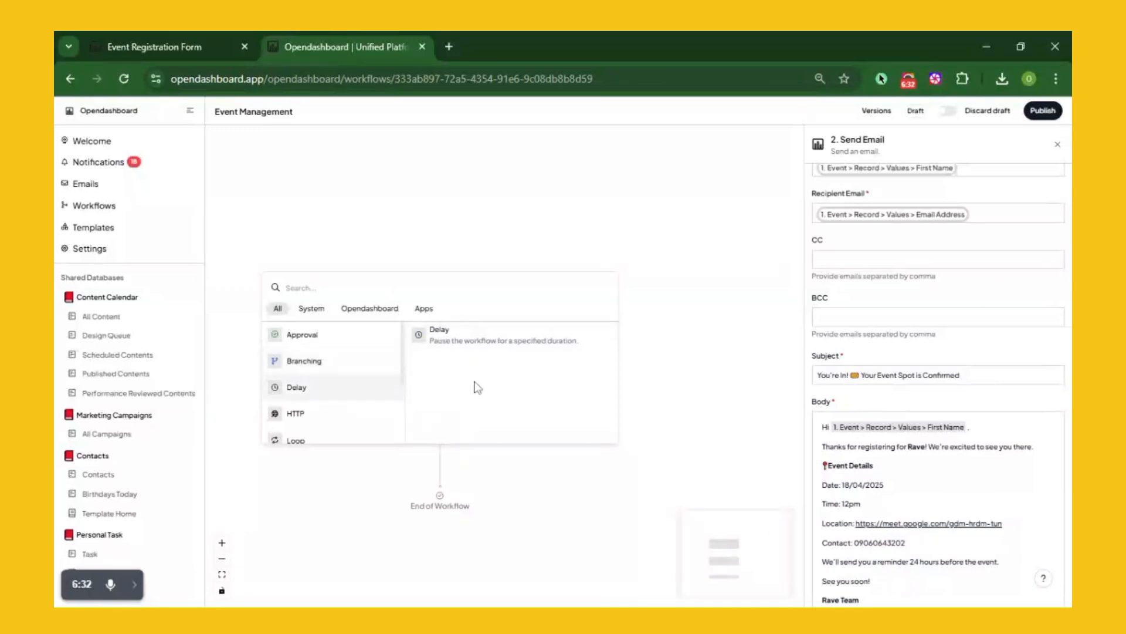
pyautogui.click(493, 343)
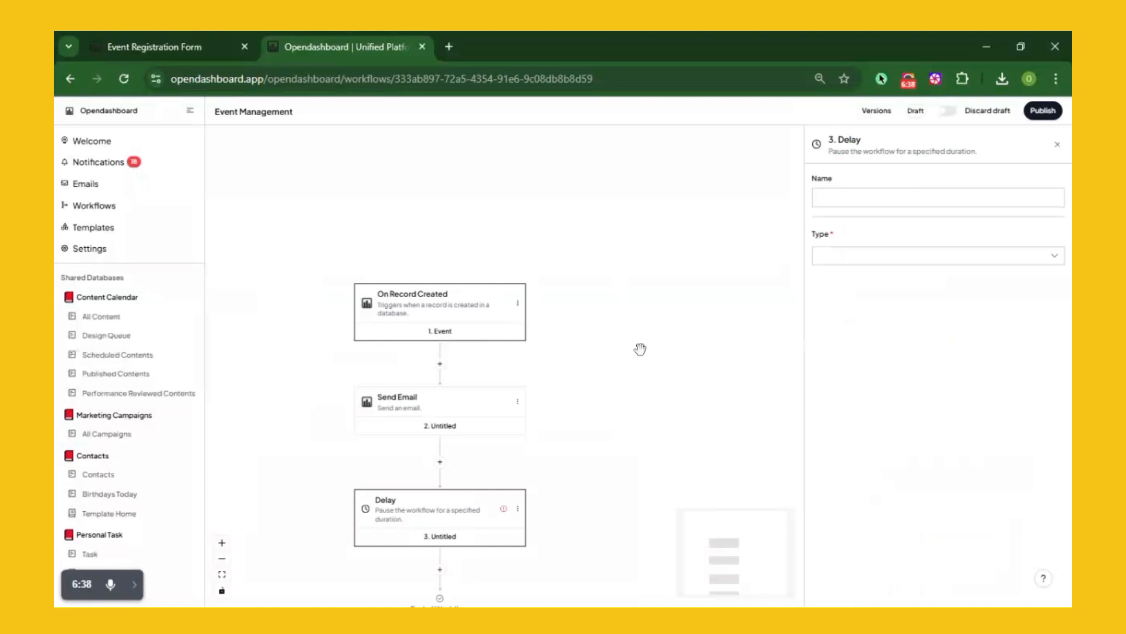
pyautogui.click(960, 261)
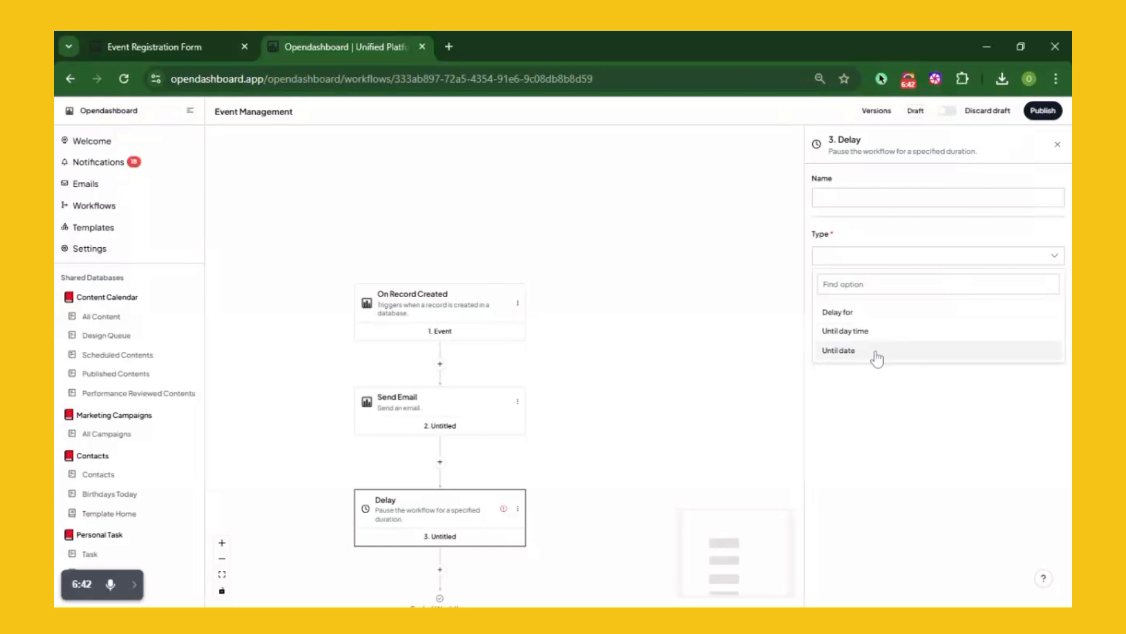
pyautogui.click(876, 354)
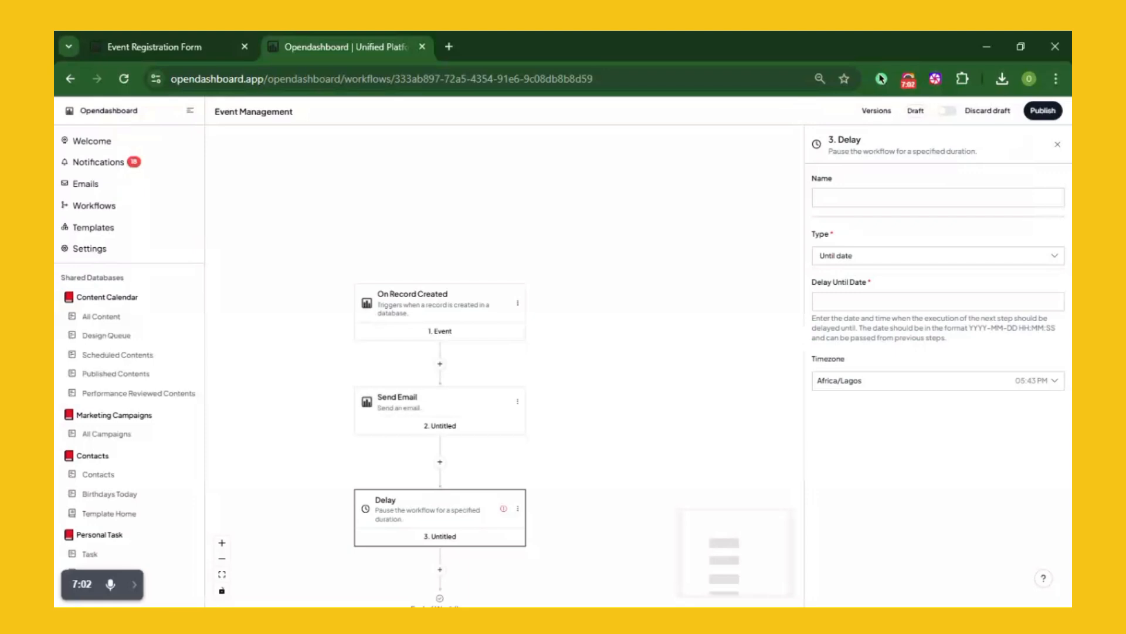
pyautogui.click(938, 256)
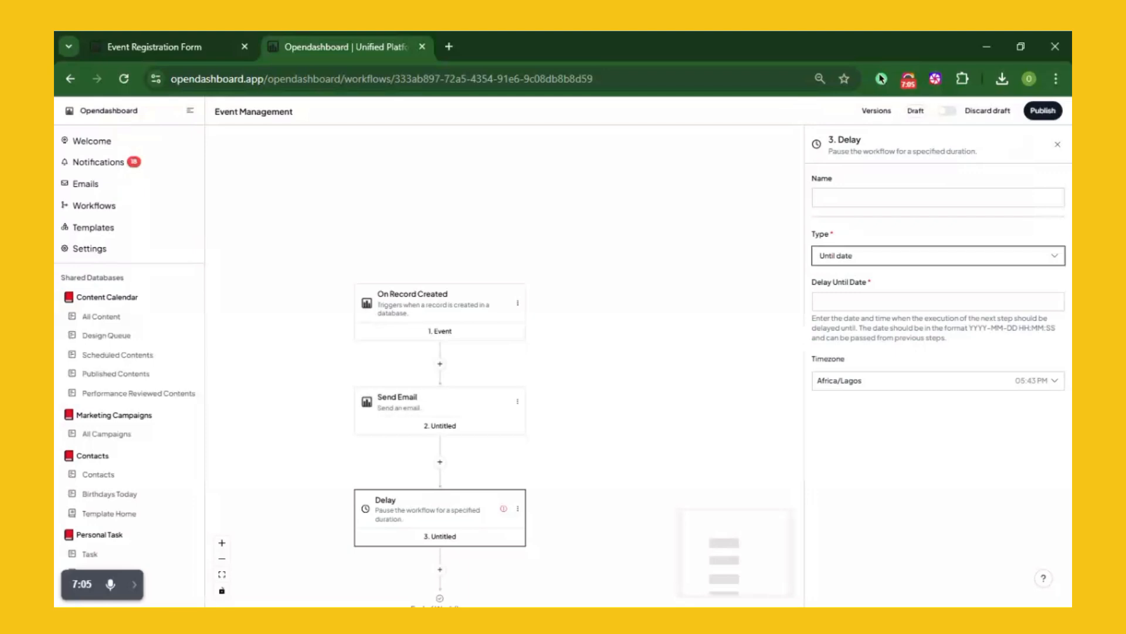
pyautogui.click(938, 301)
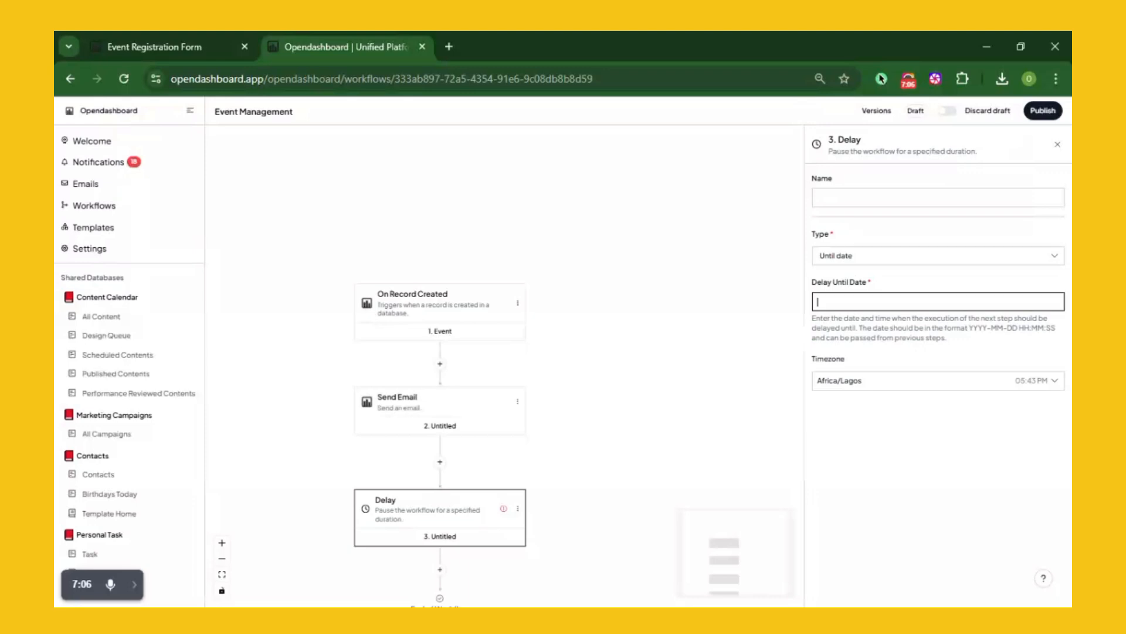
pyautogui.write('2025')
pyautogui.write('-04')
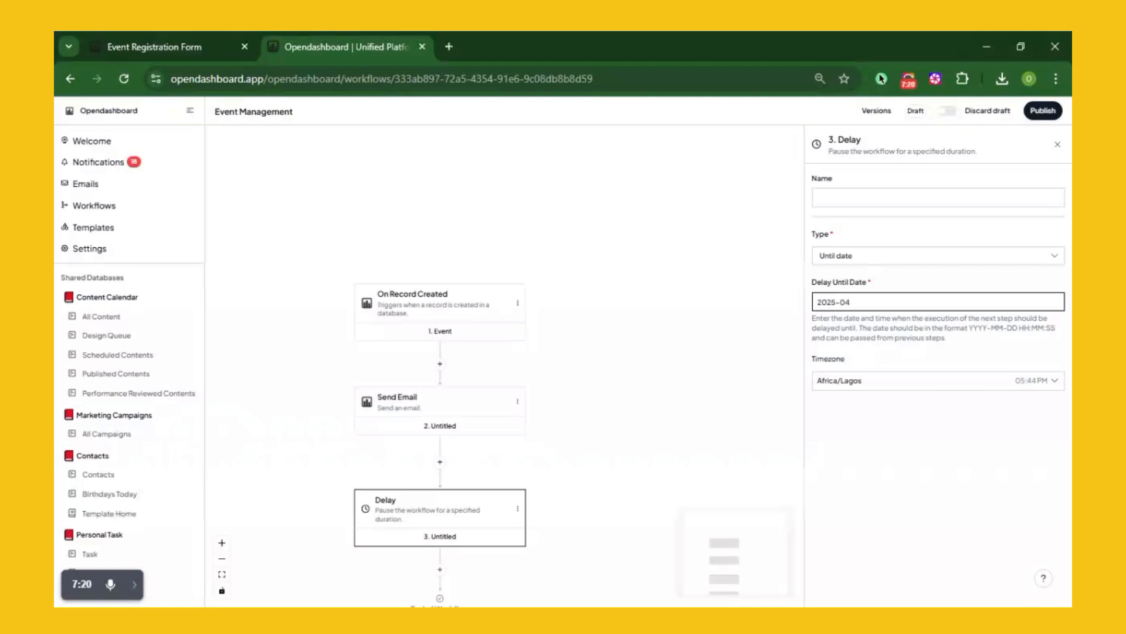
pyautogui.write('-20 12:00:')
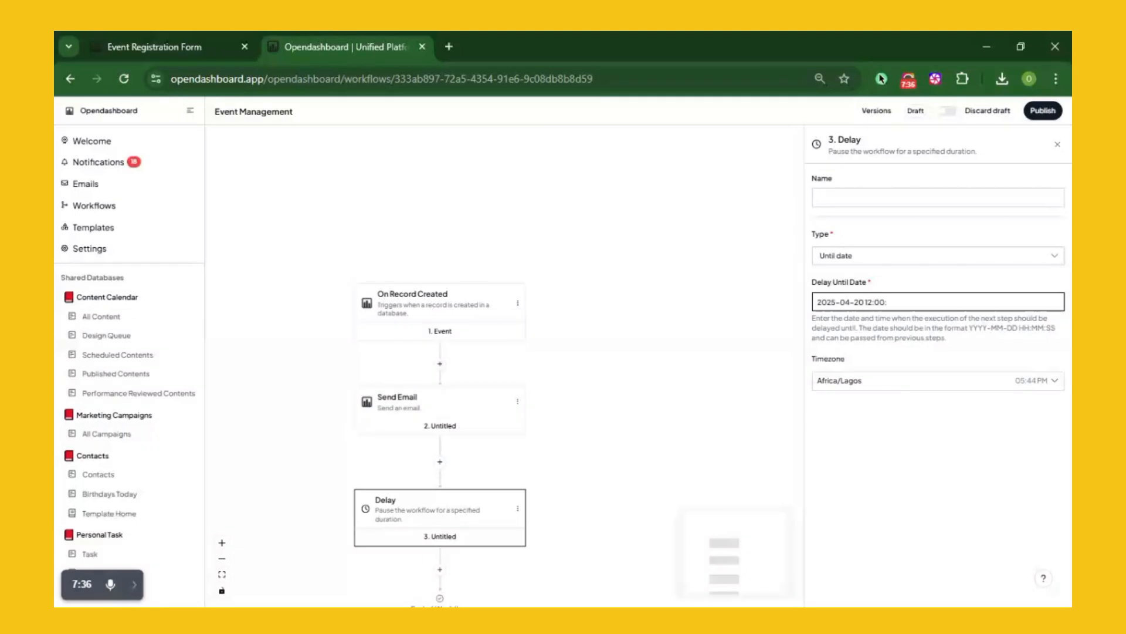
pyautogui.write('00')
# Add a Send Email step after the delay, sent from the Opendashboard sender
pyautogui.click(441, 571)
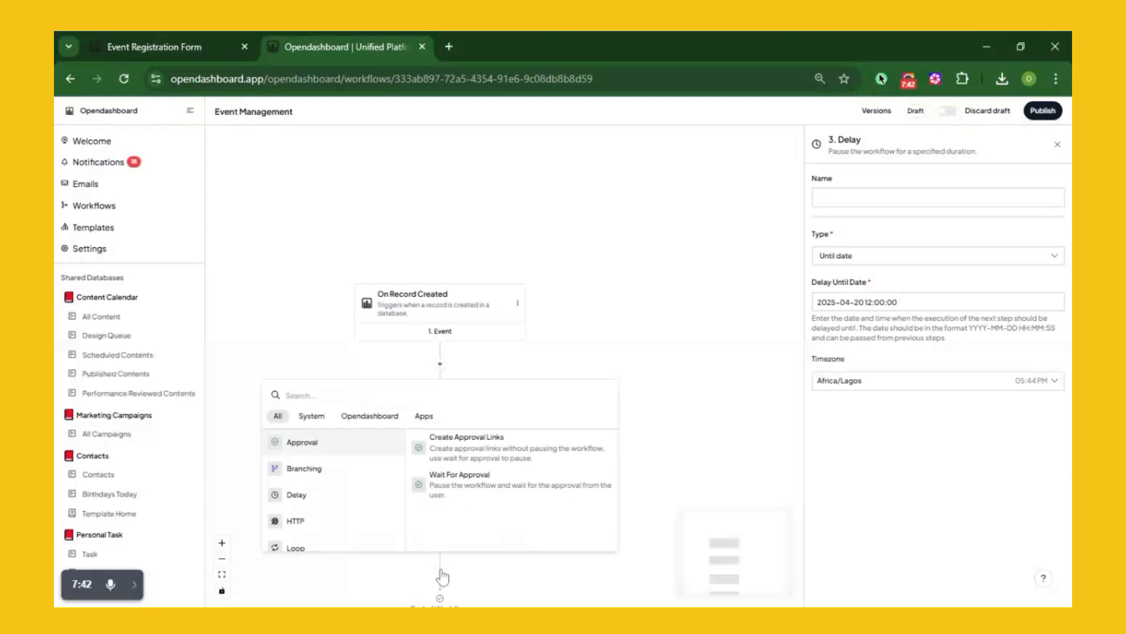
pyautogui.moveTo(352, 523)
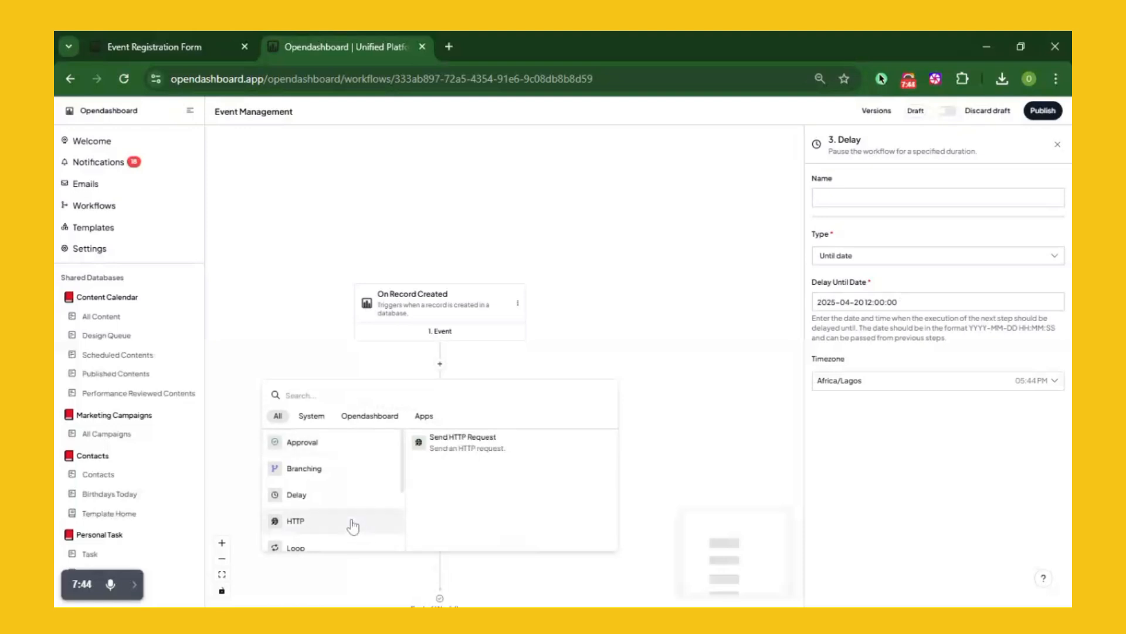
pyautogui.scroll(-1, 342, 521)
pyautogui.scroll(-2, 342, 521)
pyautogui.moveTo(341, 496)
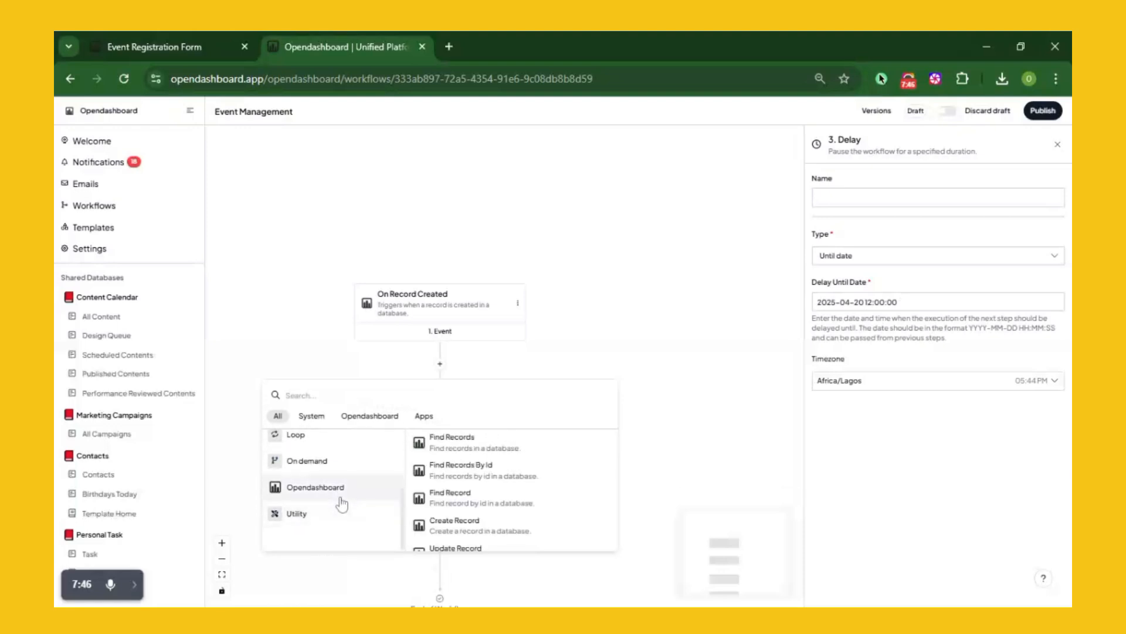
pyautogui.scroll(-2, 499, 503)
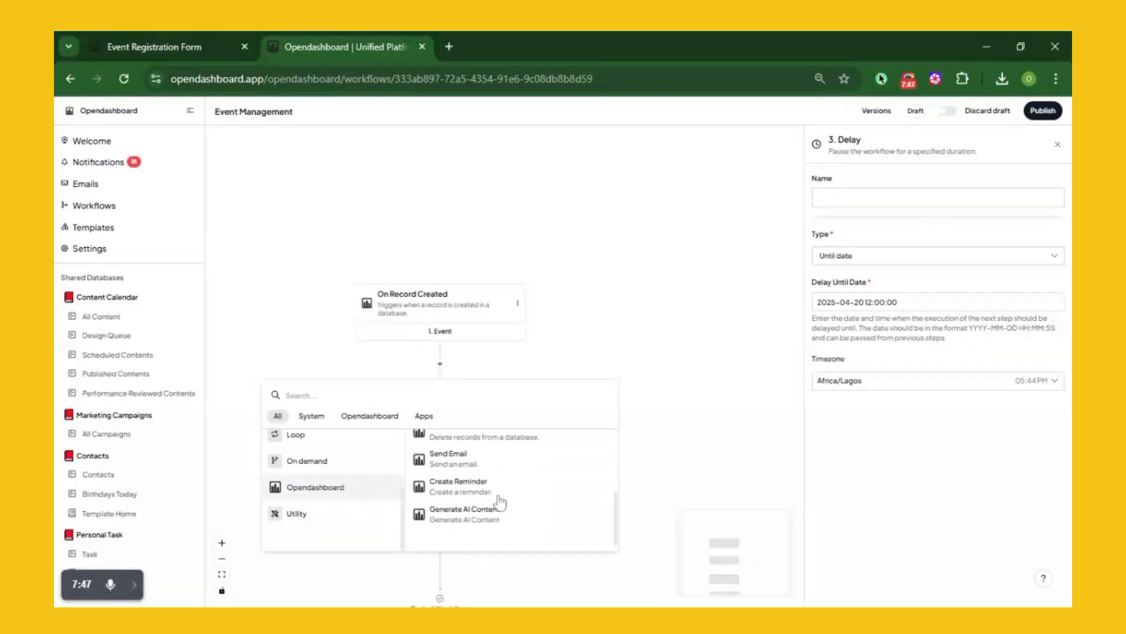
pyautogui.click(493, 468)
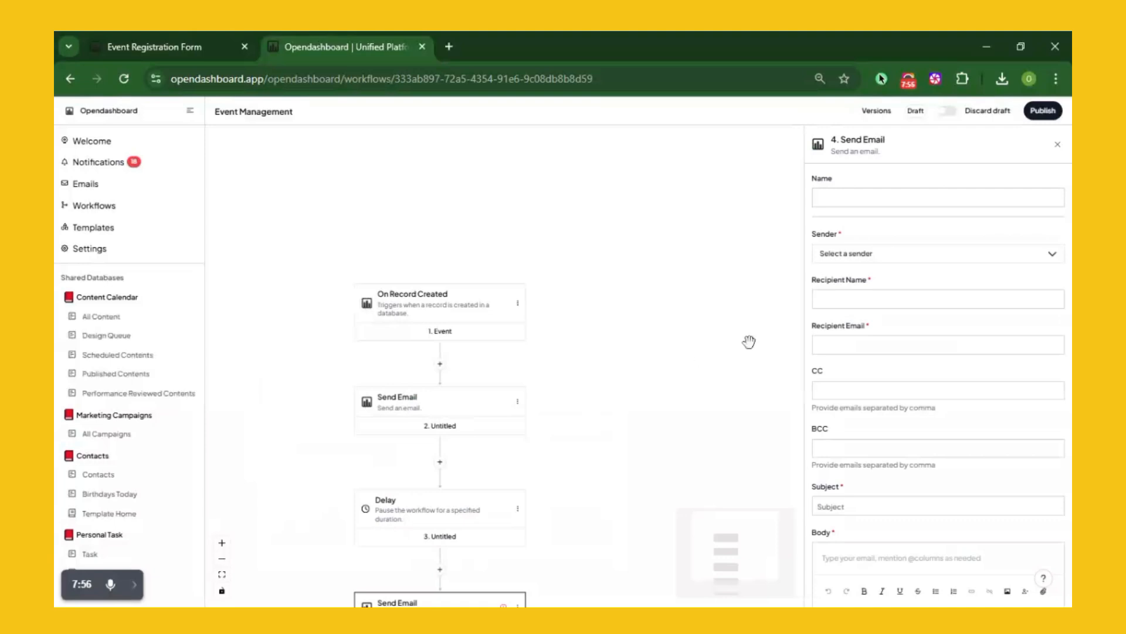
pyautogui.click(920, 259)
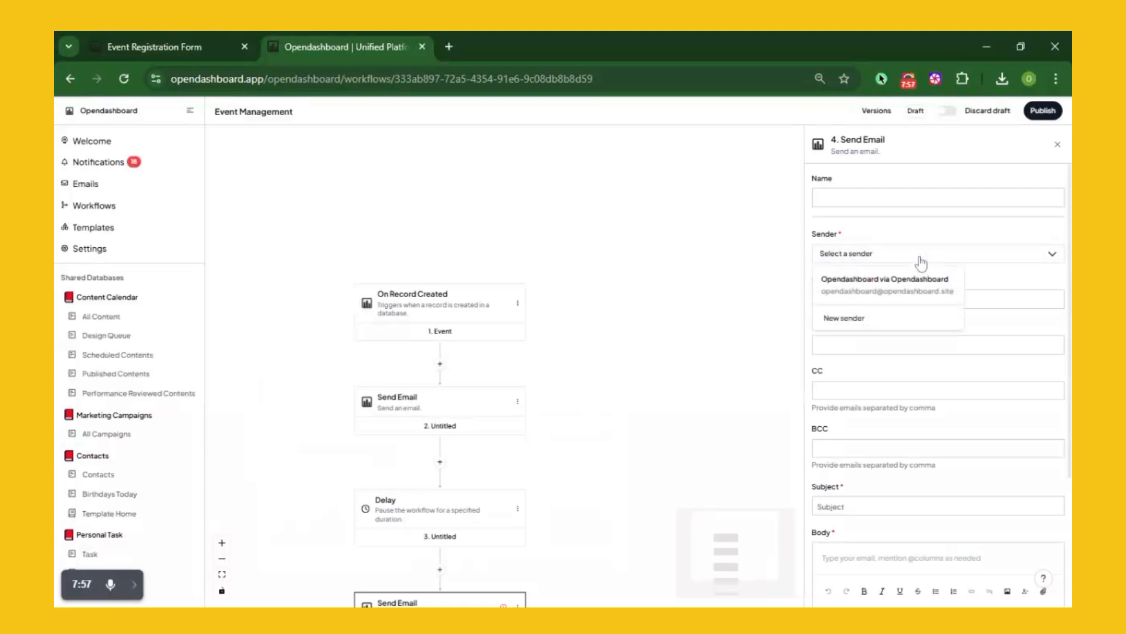
pyautogui.click(897, 285)
# Address the email to the record's First Name and Email Address variables
pyautogui.click(903, 299)
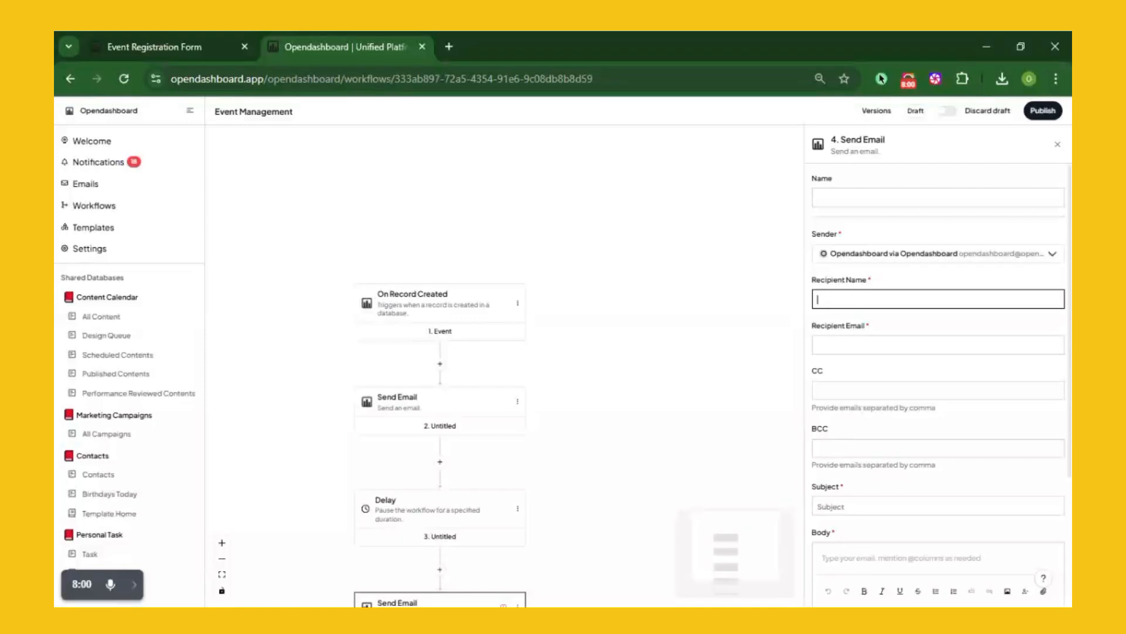
pyautogui.write('@')
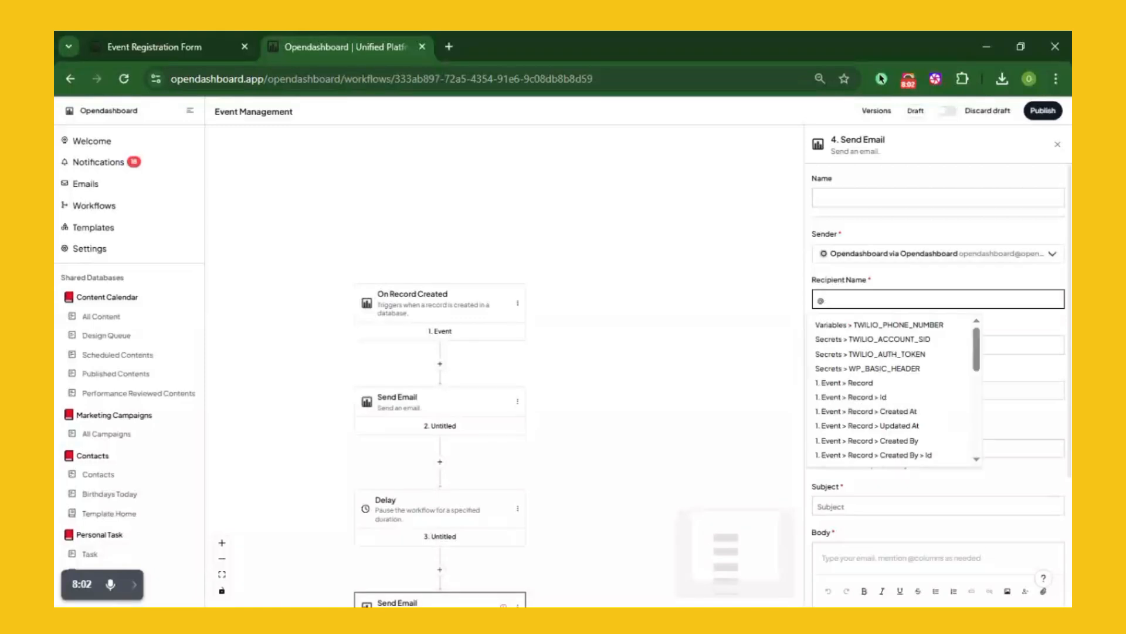
pyautogui.scroll(-3, 939, 382)
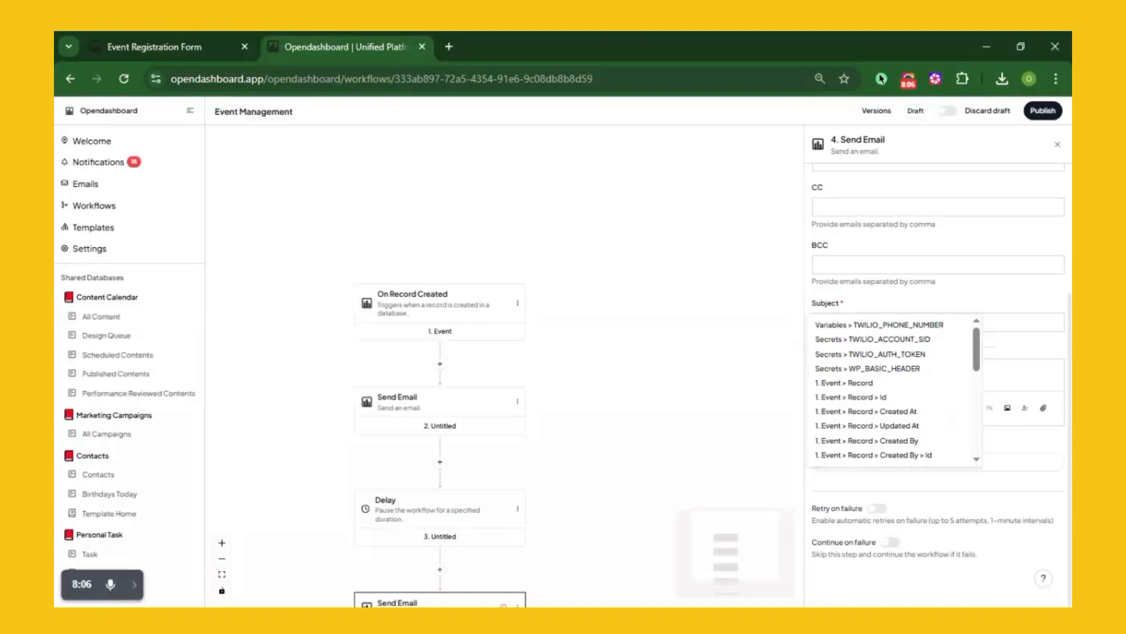
pyautogui.scroll(-5, 891, 364)
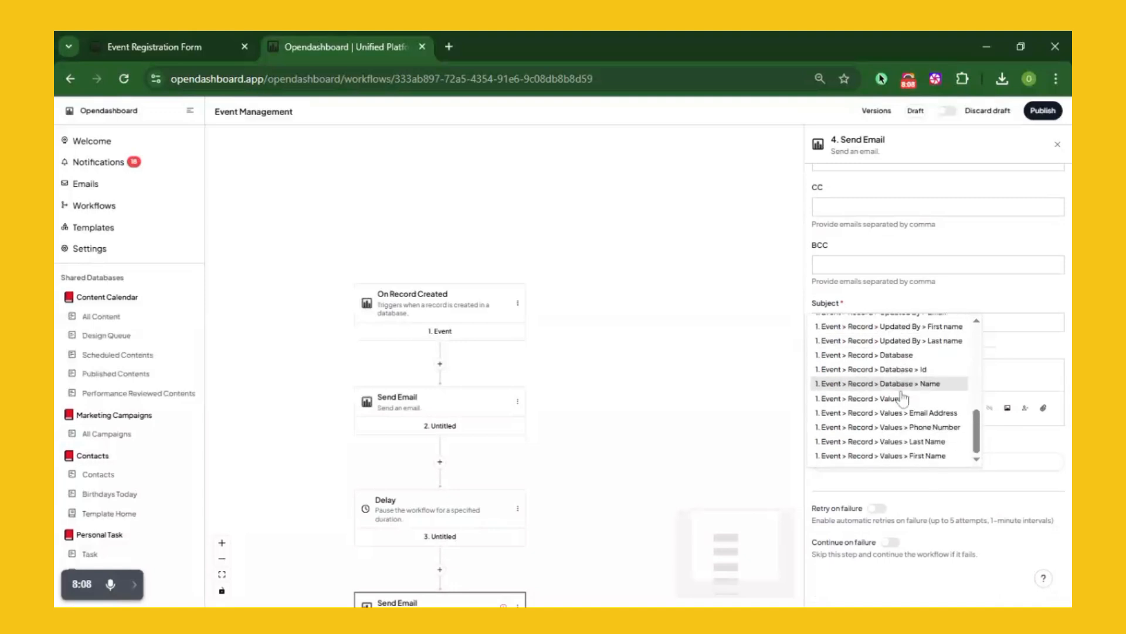
pyautogui.click(918, 456)
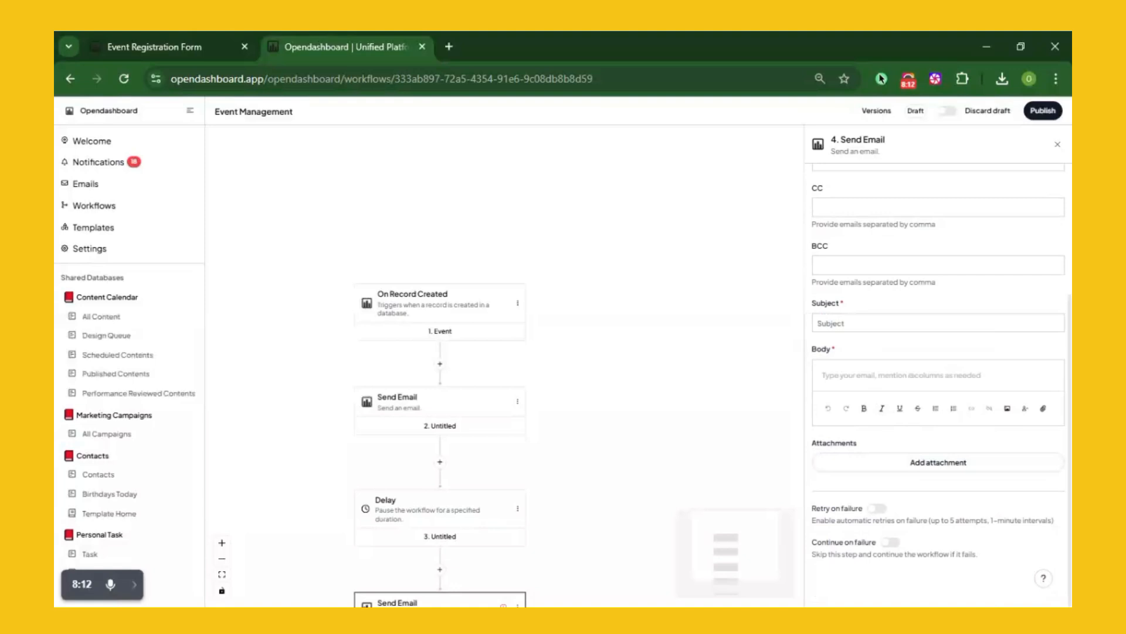
pyautogui.scroll(3, 859, 293)
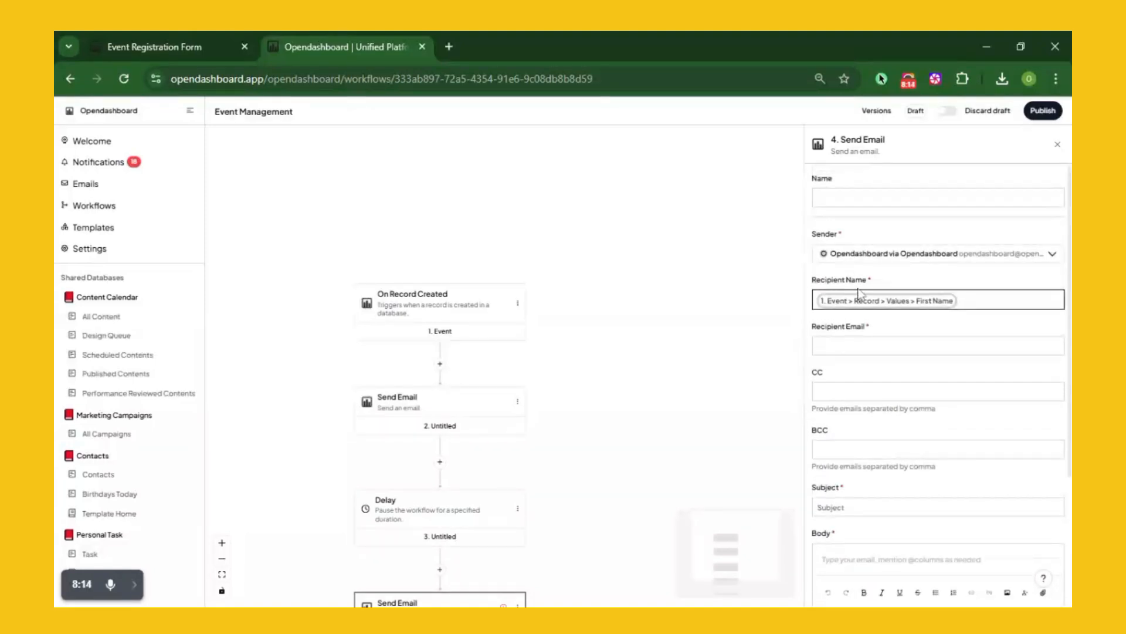
pyautogui.click(863, 346)
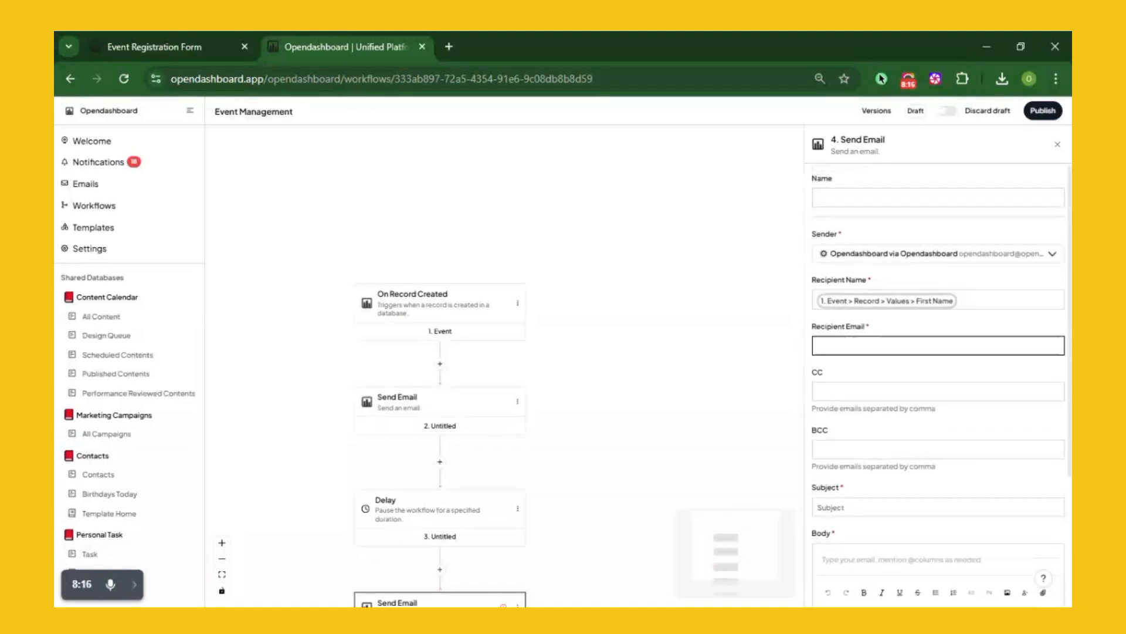
pyautogui.write('@')
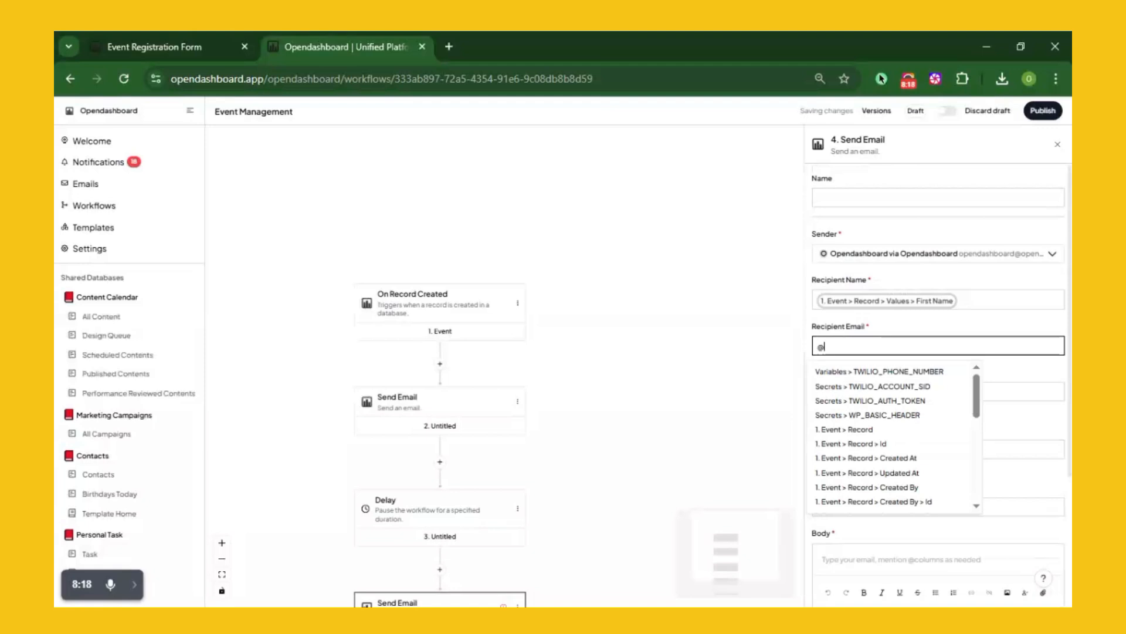
pyautogui.scroll(-5, 862, 409)
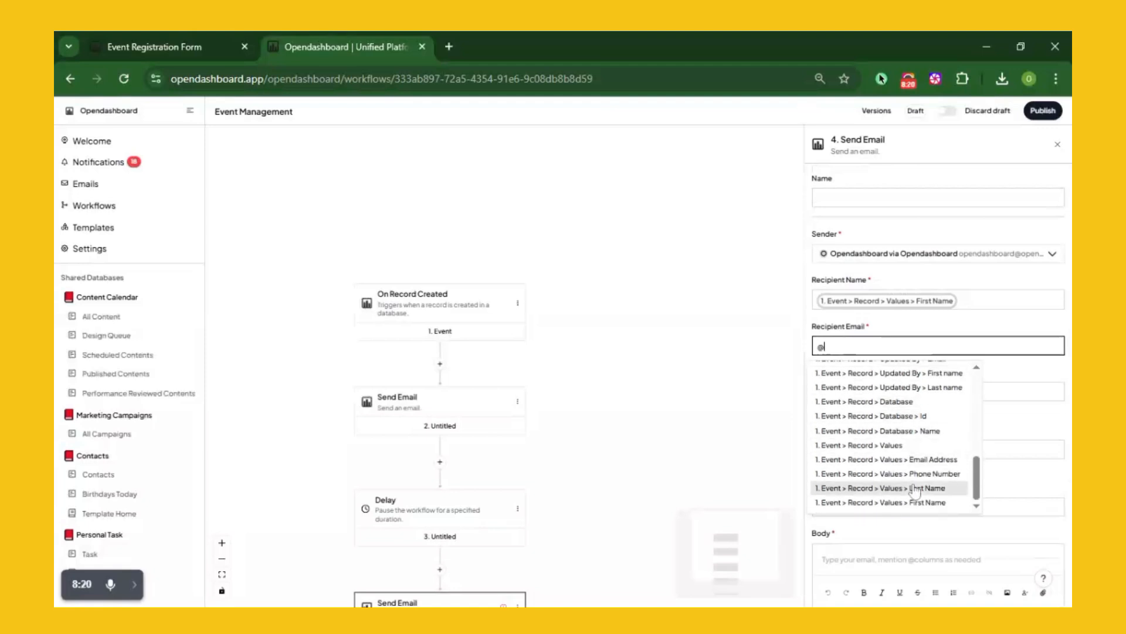
pyautogui.click(915, 459)
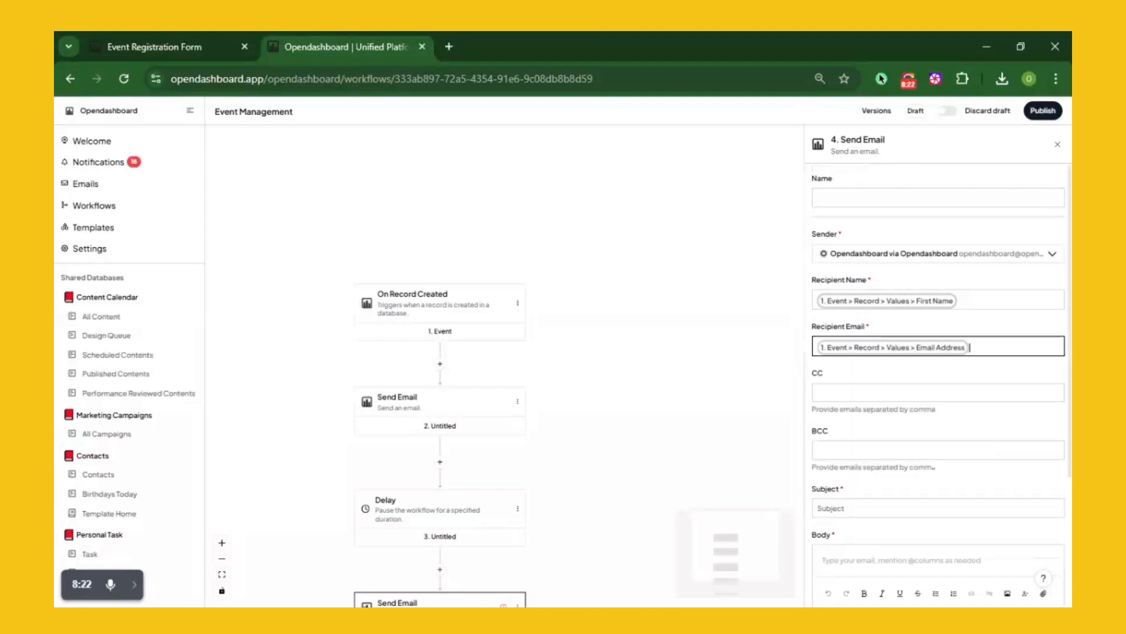
pyautogui.click(817, 508)
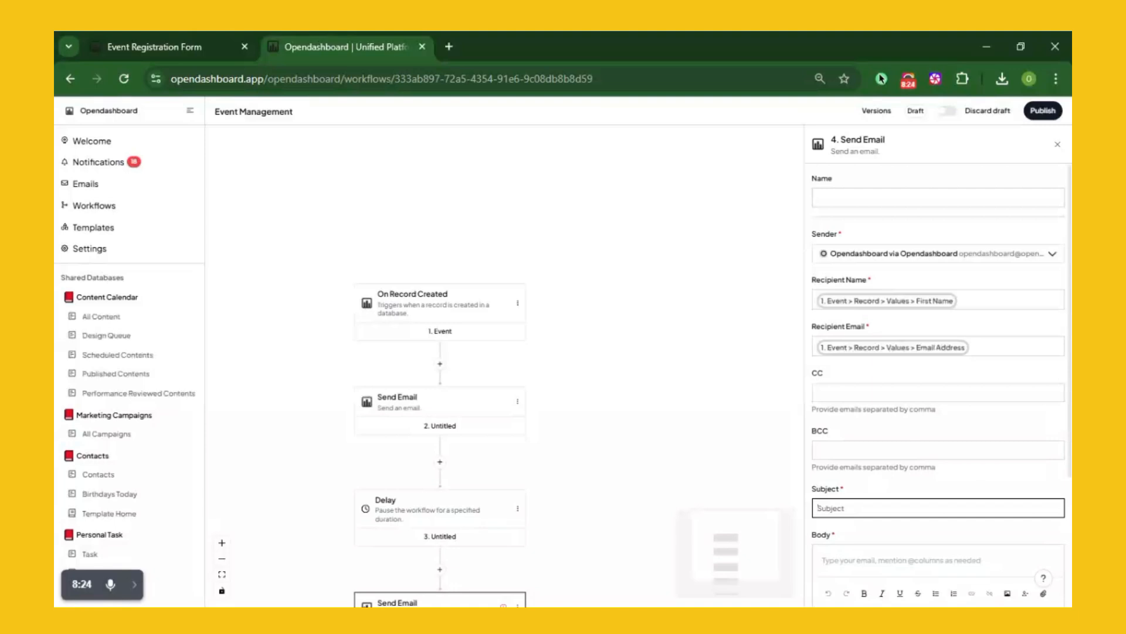
# Paste the subject 'Reminder – Rave is Tomorrow!' and the prepared reminder body with venue and time
pyautogui.hotkey('alt', 'Tab')
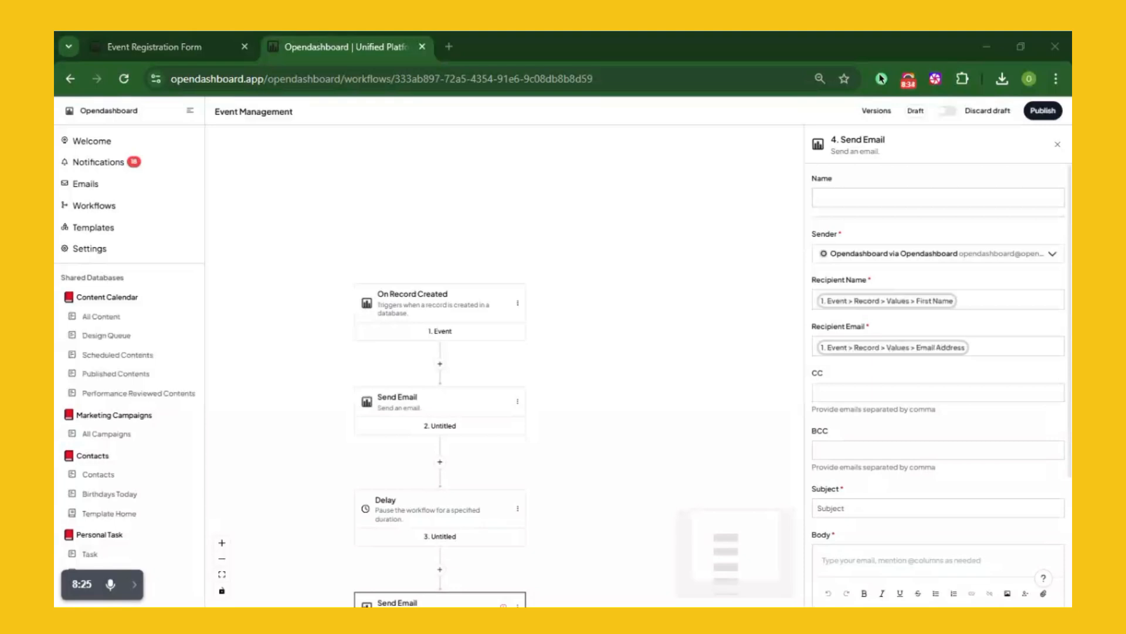
pyautogui.click(817, 507)
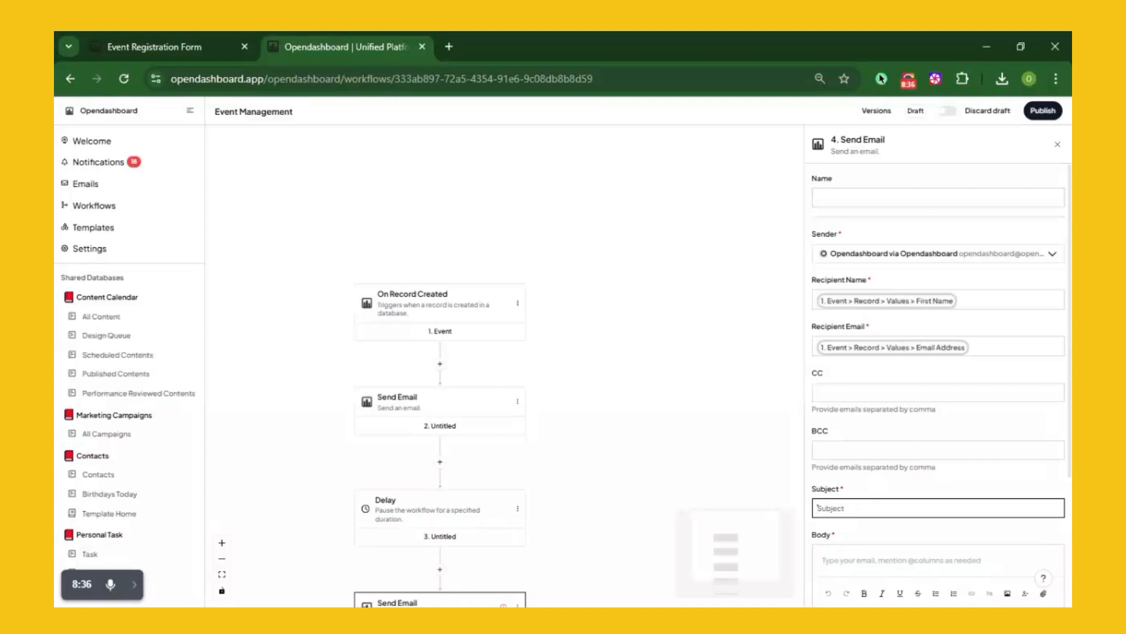
pyautogui.write('Reminder – Rave is Tomorrow! 🎈')
pyautogui.click(822, 559)
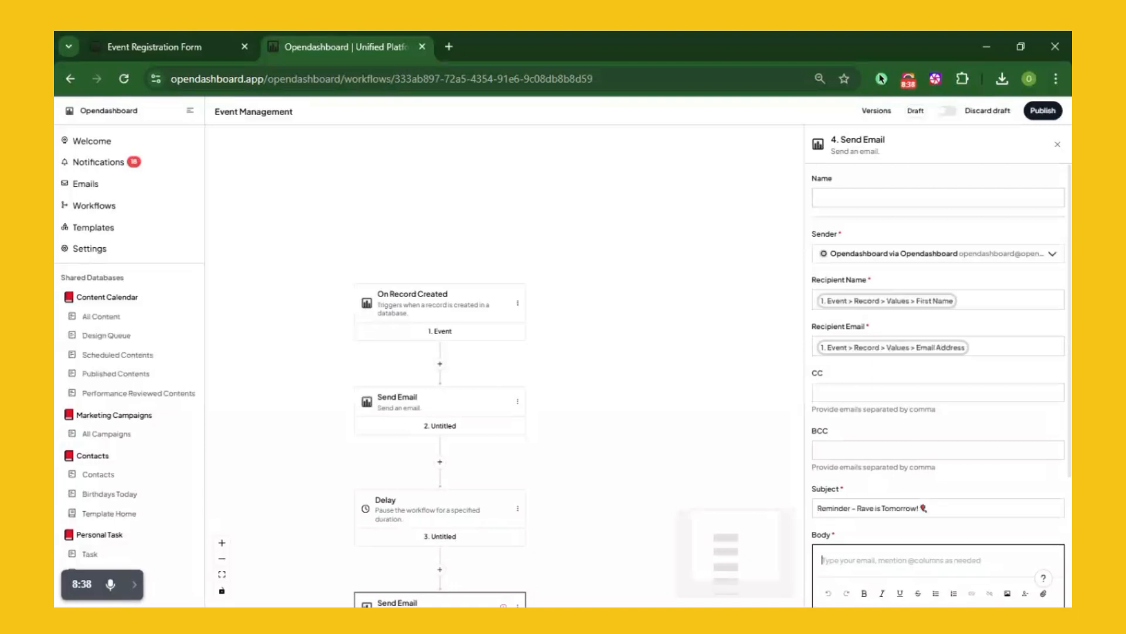
pyautogui.hotkey('alt', 'Tab')
pyautogui.hotkey('ctrl', 'v')
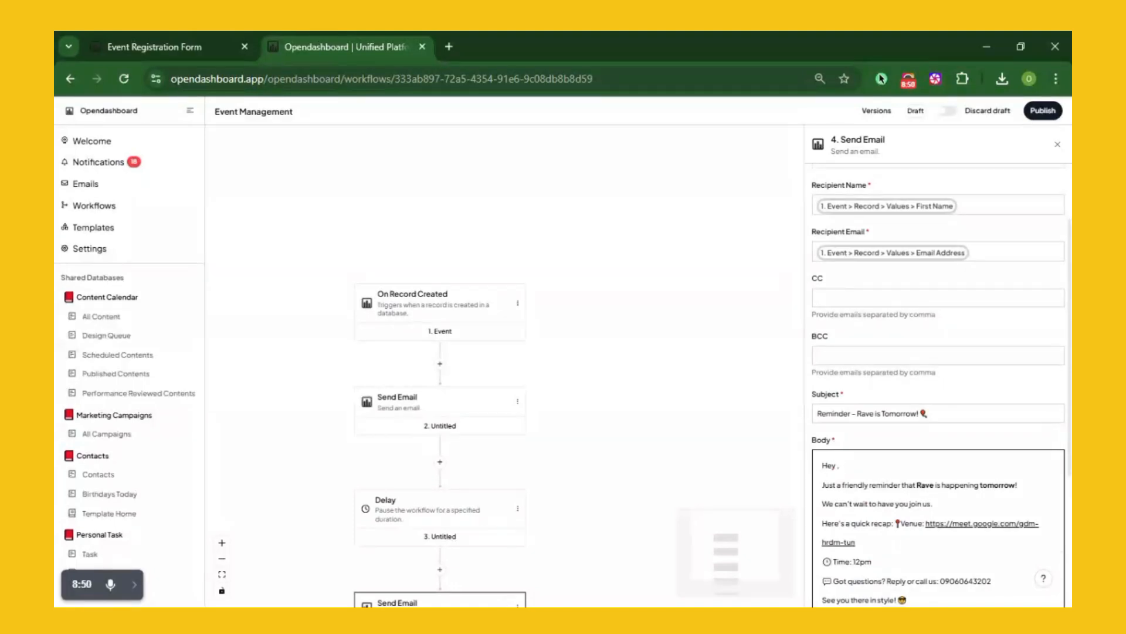
# Insert the Event > Record > Values > First Name variable after 'Hey' in the reminder body
pyautogui.write('@')
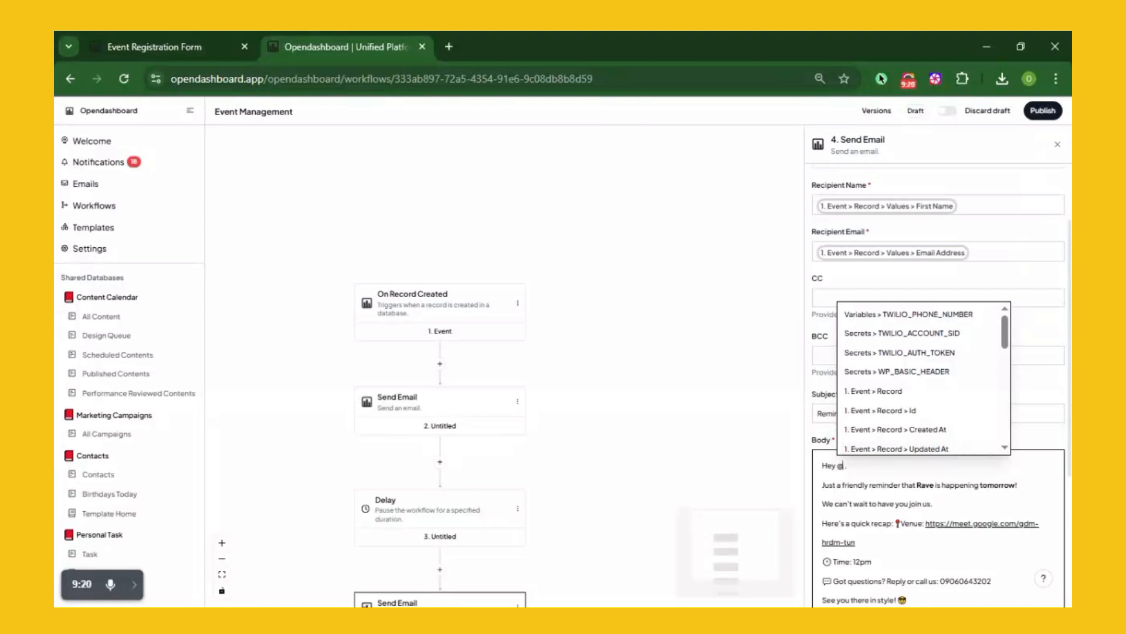
pyautogui.scroll(-5, 915, 405)
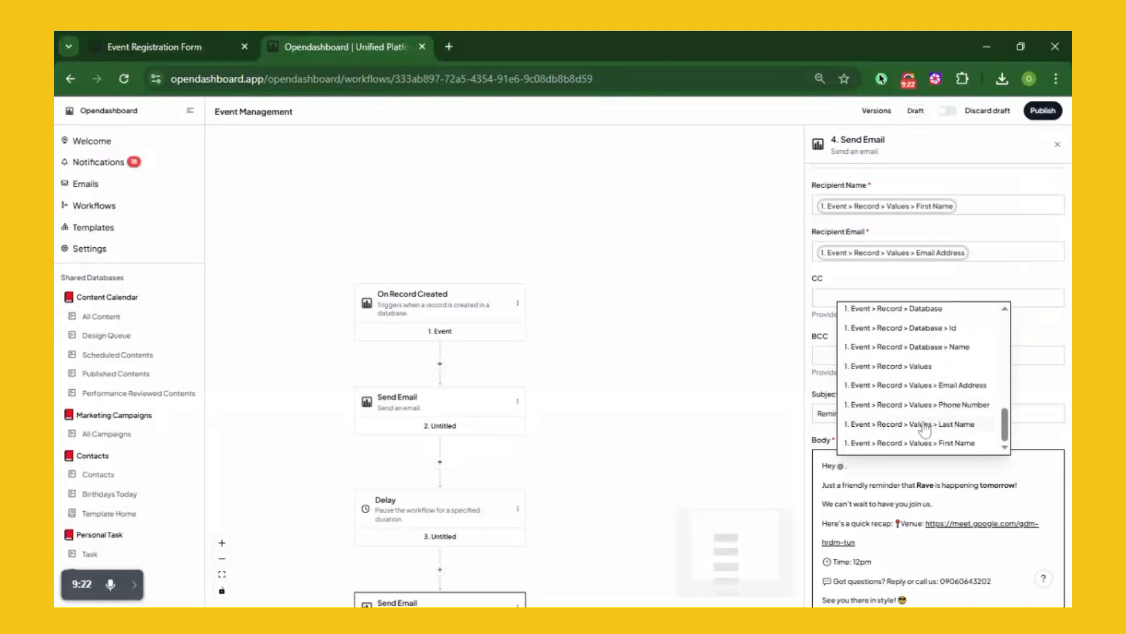
pyautogui.click(957, 443)
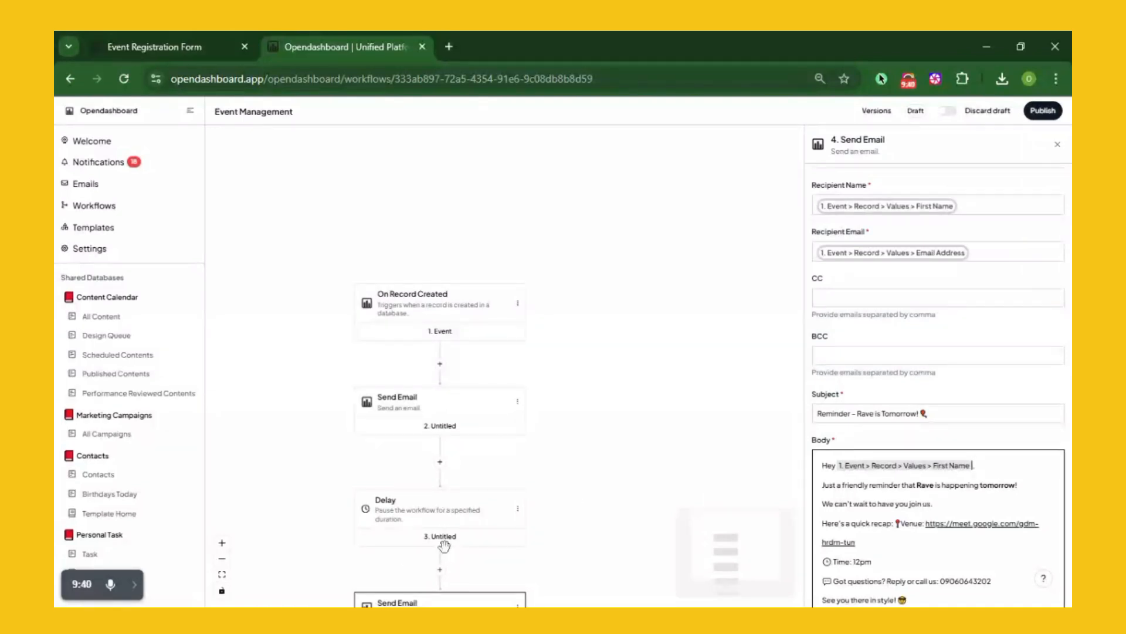
pyautogui.scroll(-3, 444, 545)
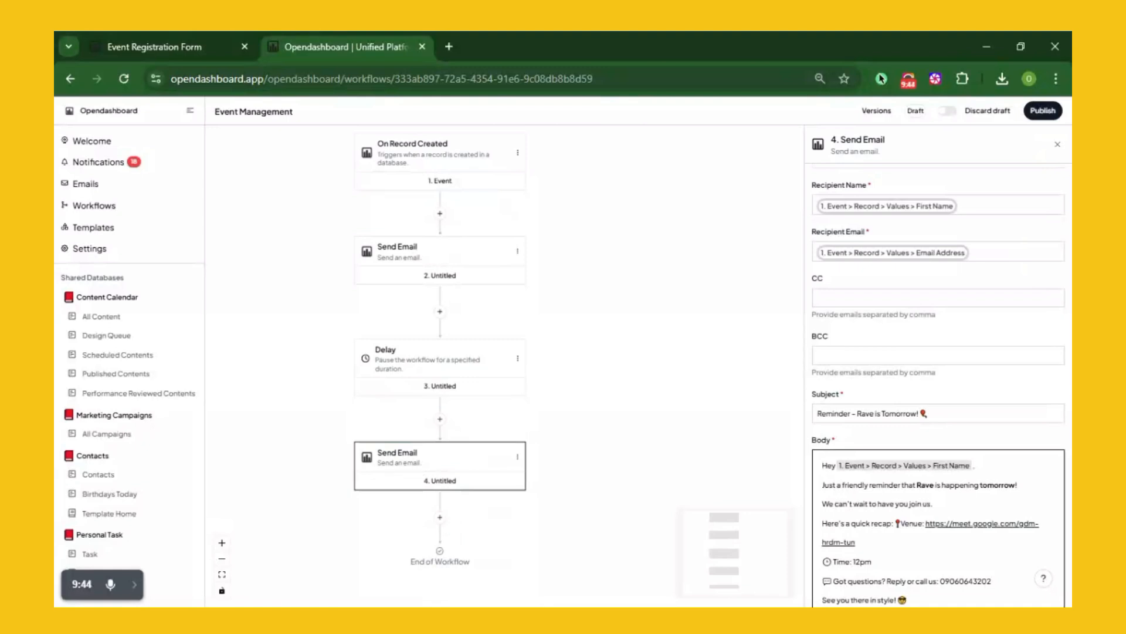
# Add a Delay step after the reminder email with type Until date
pyautogui.click(440, 517)
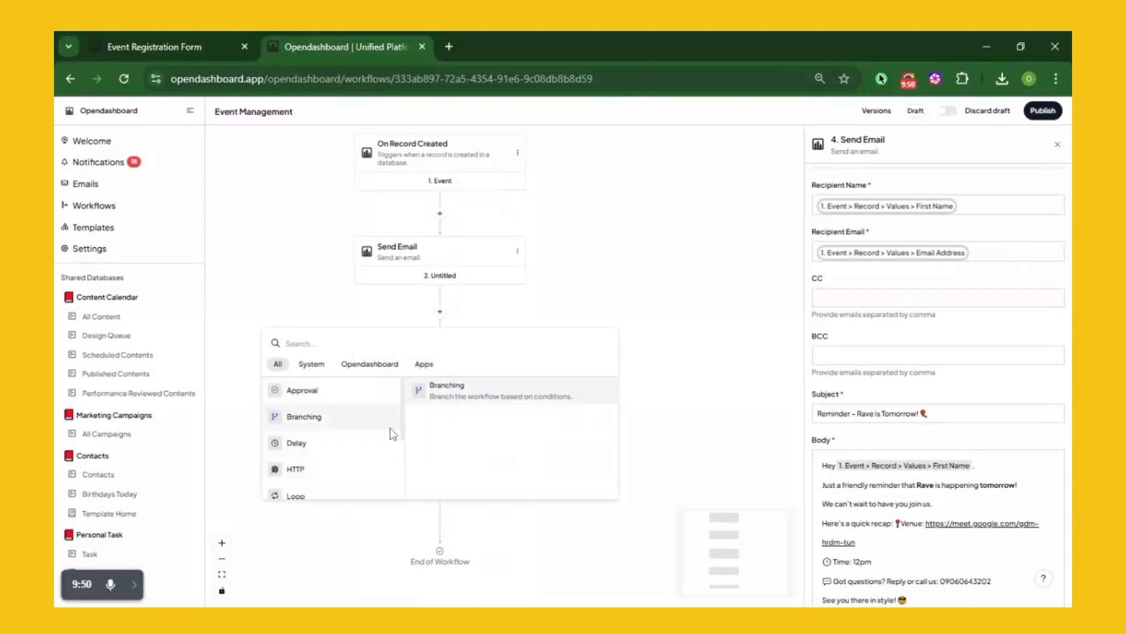
pyautogui.click(508, 402)
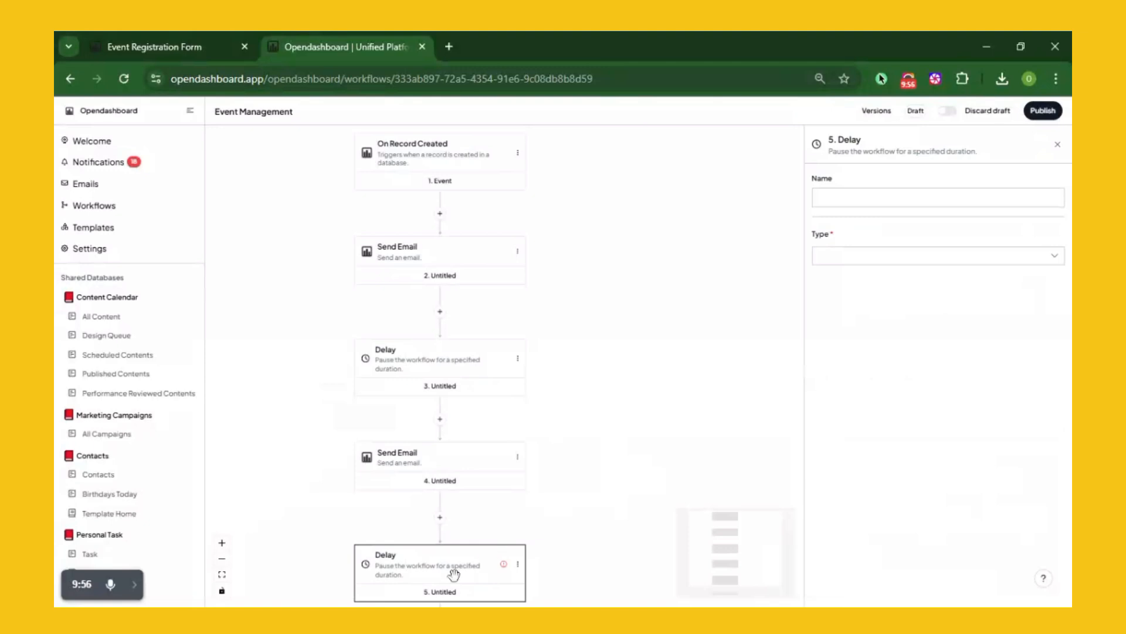
pyautogui.click(925, 258)
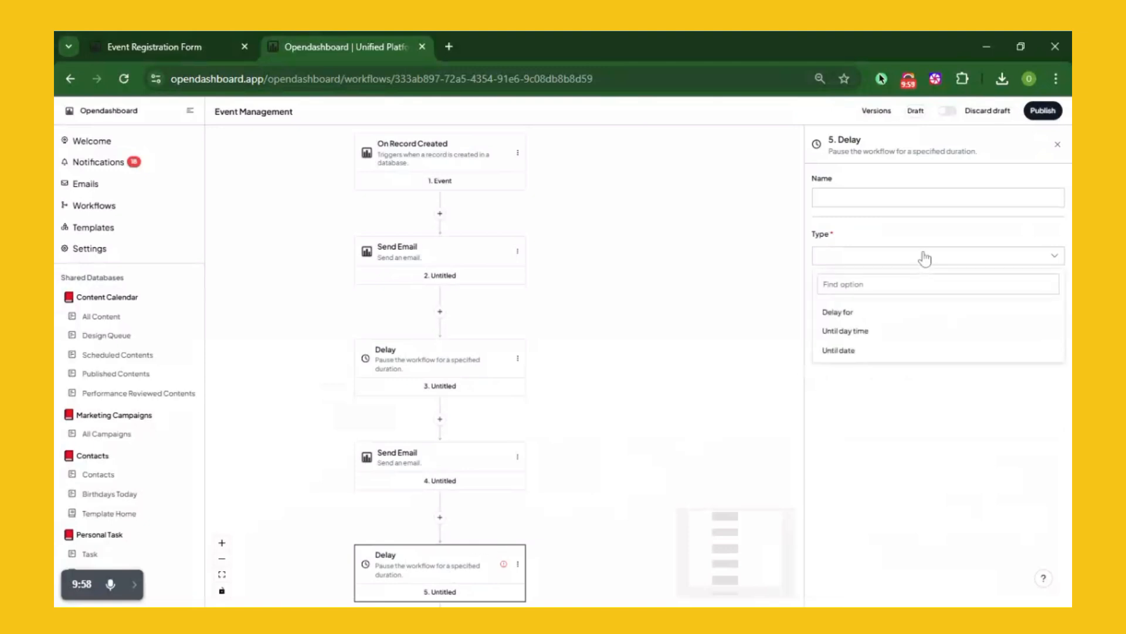
pyautogui.click(849, 351)
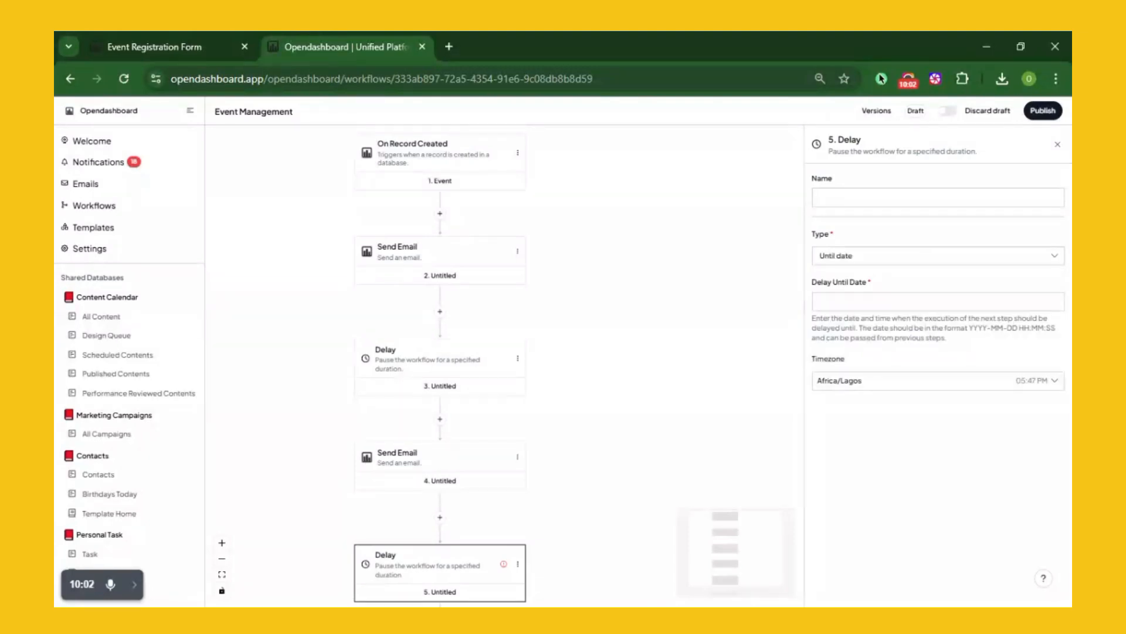
pyautogui.click(840, 301)
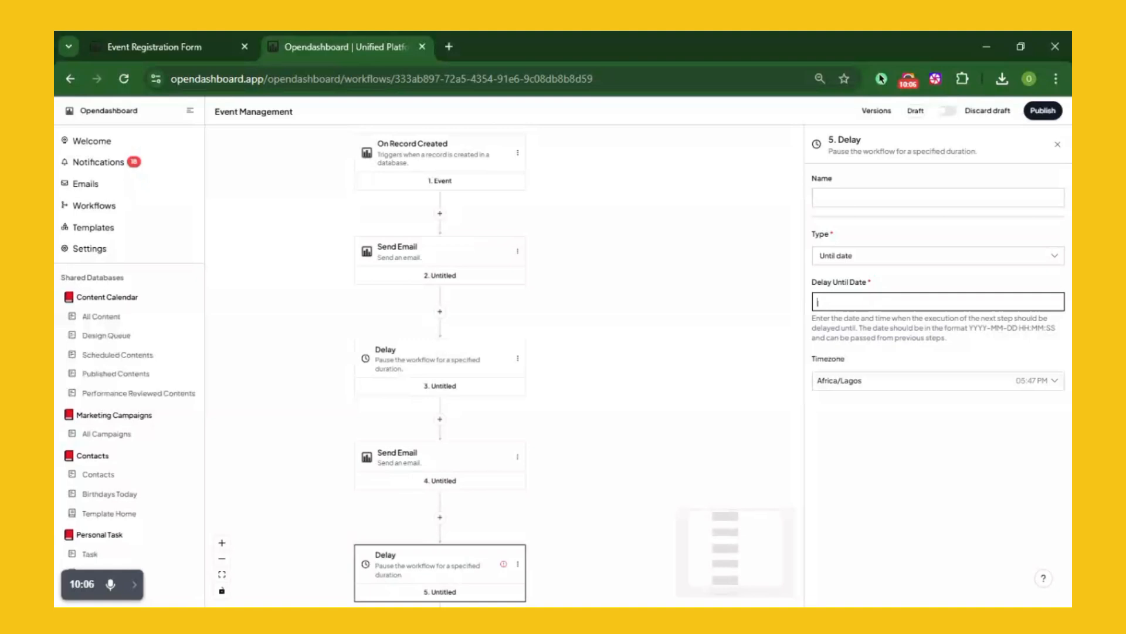
pyautogui.write('2025')
pyautogui.write('2')
pyautogui.press('BackSpace')
pyautogui.write('04202')
pyautogui.press('BackSpace')
pyautogui.press('BackSpace')
pyautogui.press('BackSpace')
pyautogui.write('-2')
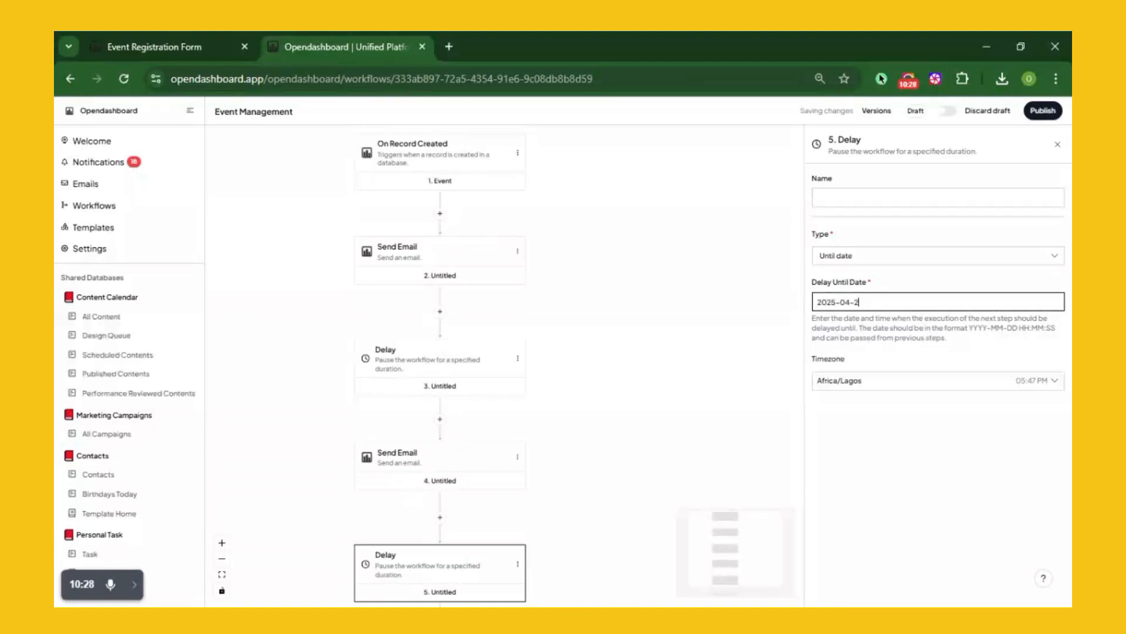
pyautogui.write('1')
pyautogui.write('13')
pyautogui.write(':00:00')
pyautogui.scroll(-3, 532, 484)
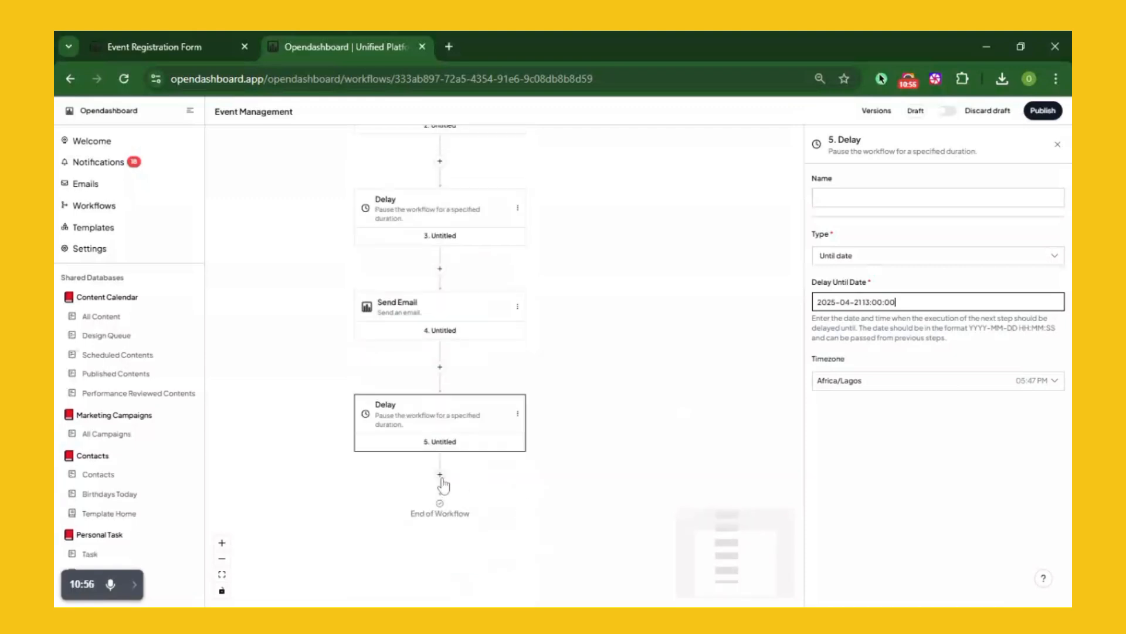
# Add a Send Email step after the second delay, sent via the Opendashboard sender
pyautogui.click(441, 477)
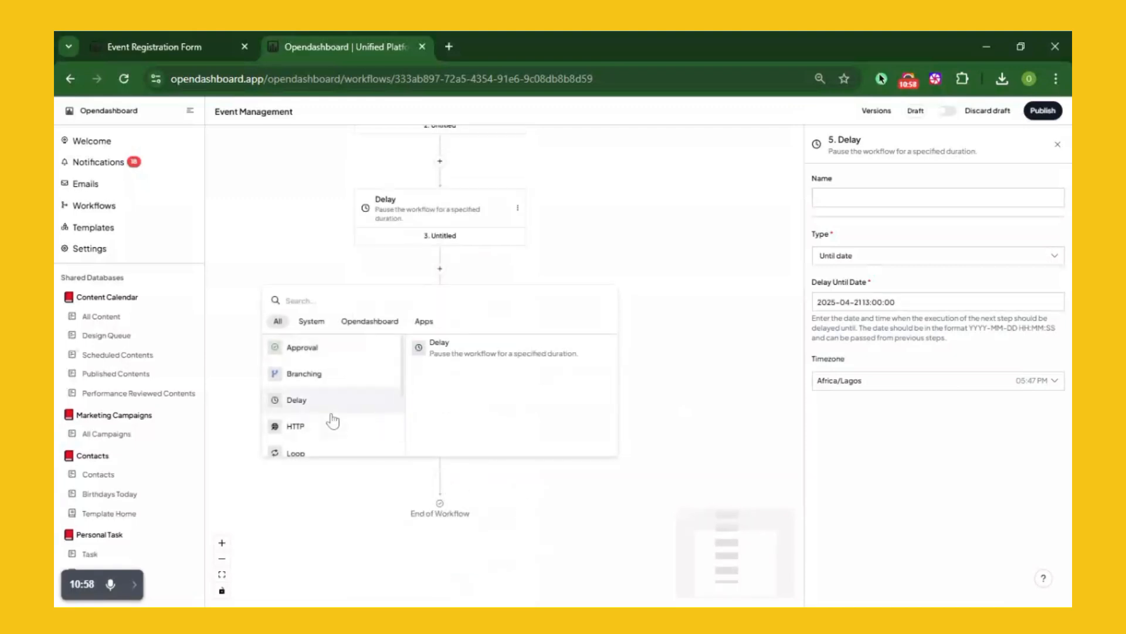
pyautogui.scroll(-2, 332, 423)
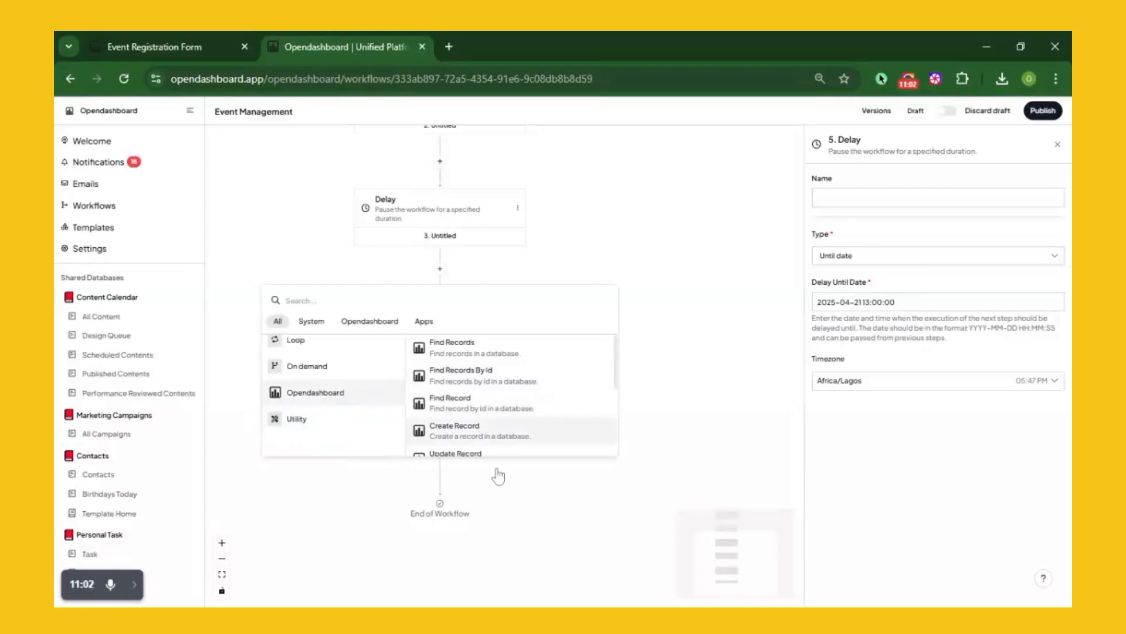
pyautogui.scroll(-2, 500, 449)
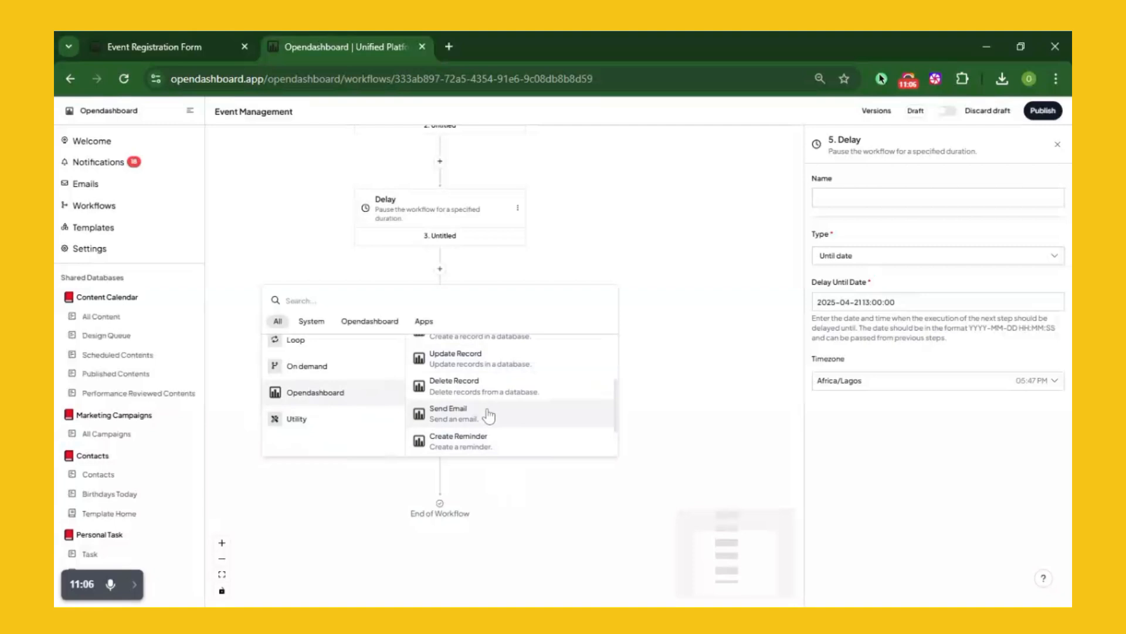
pyautogui.click(488, 416)
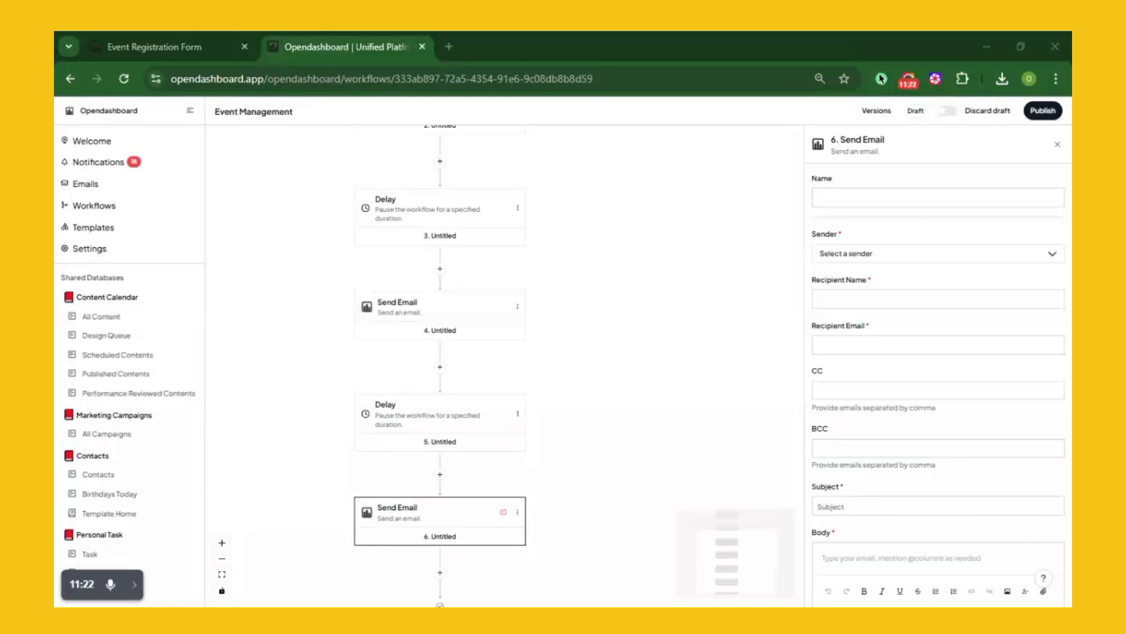
pyautogui.click(907, 261)
pyautogui.click(871, 291)
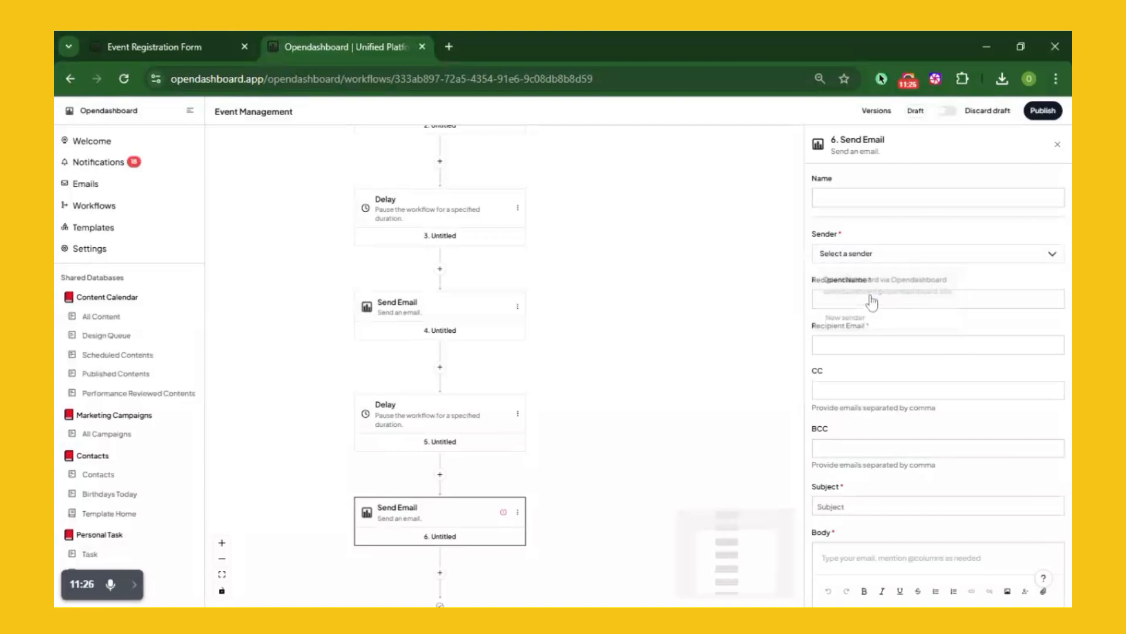
# Set the recipient to the record's First Name and Email Address variables
pyautogui.click(871, 299)
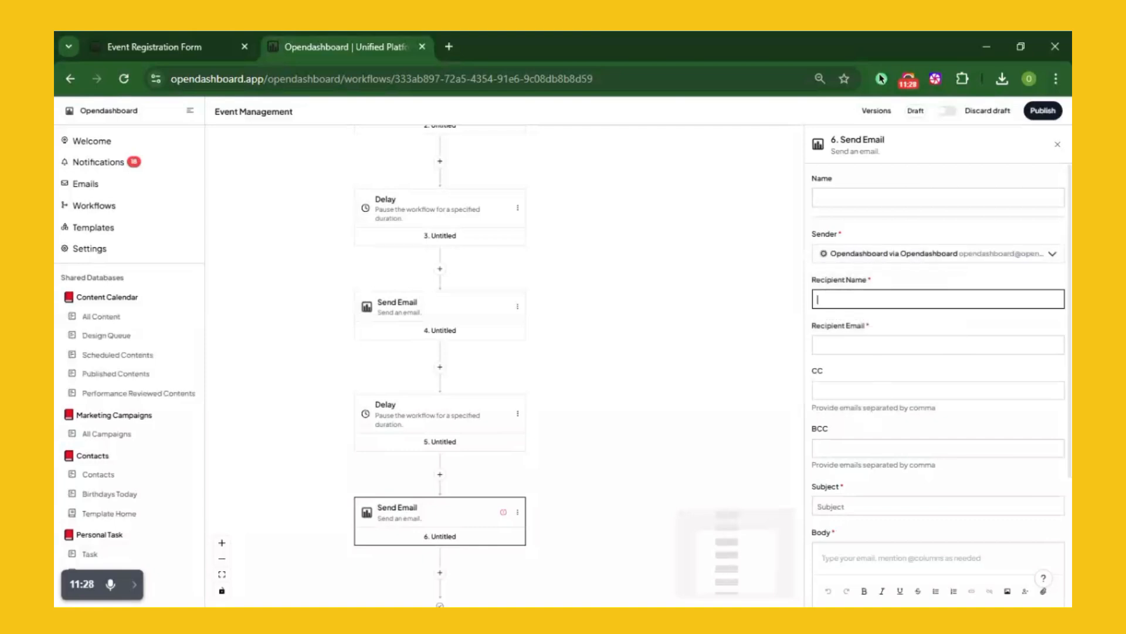
pyautogui.write('@')
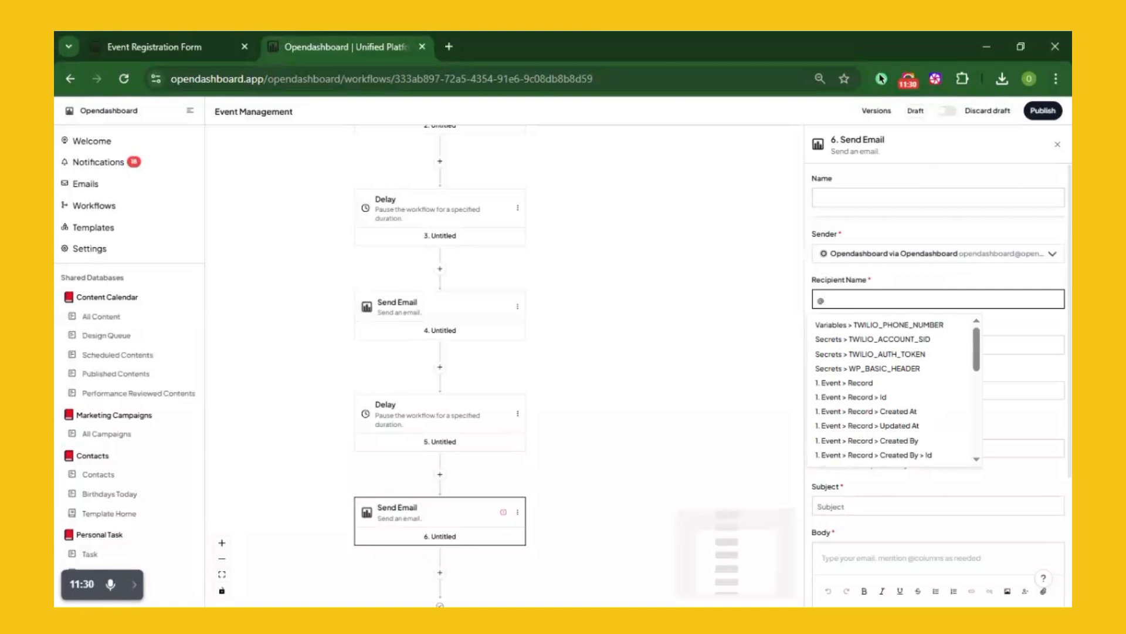
pyautogui.scroll(-5, 889, 399)
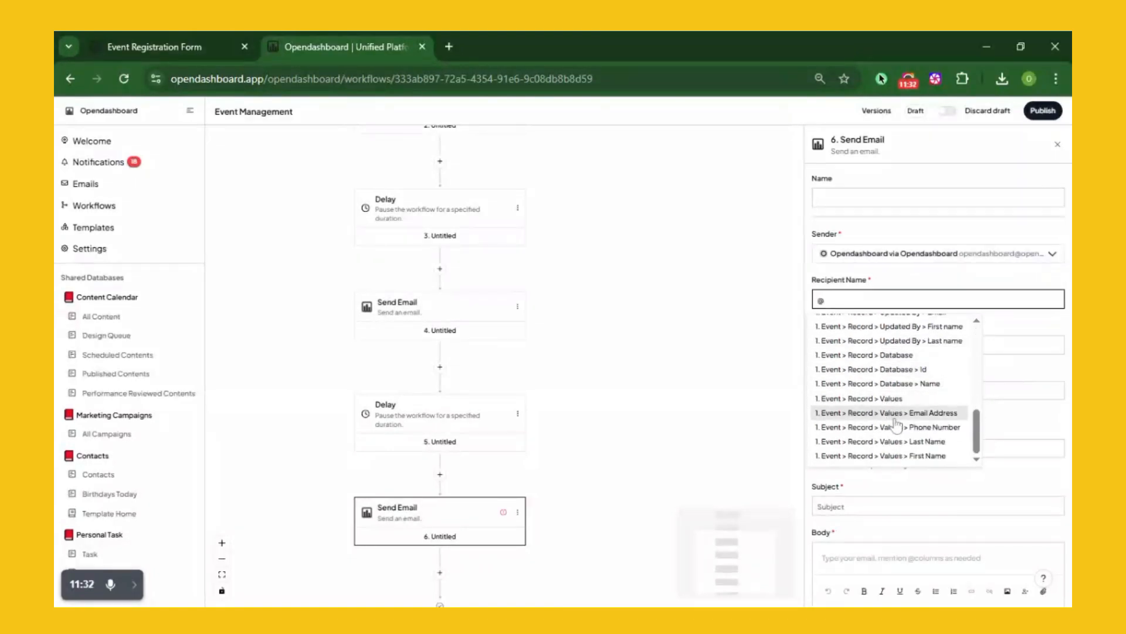
pyautogui.click(908, 456)
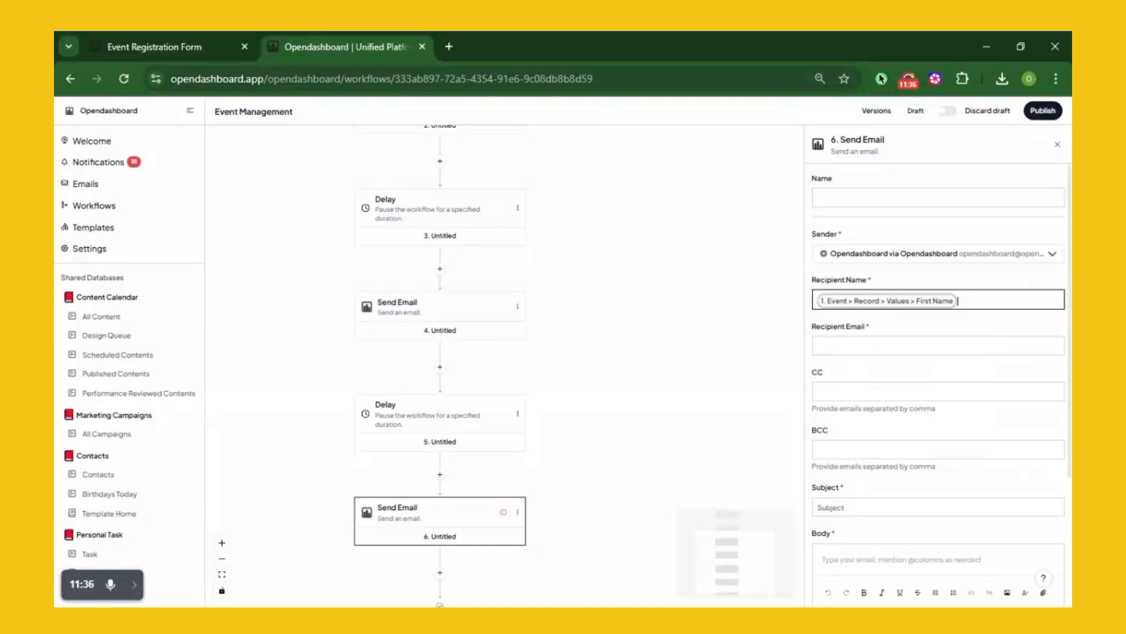
pyautogui.click(843, 341)
pyautogui.write('@')
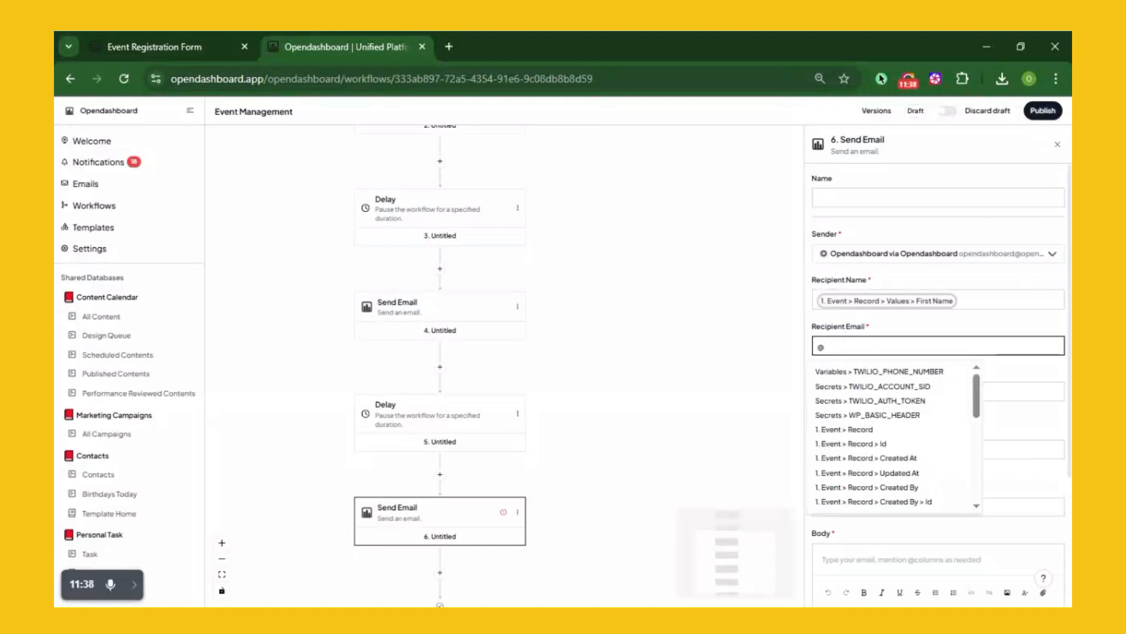
pyautogui.scroll(-5, 913, 397)
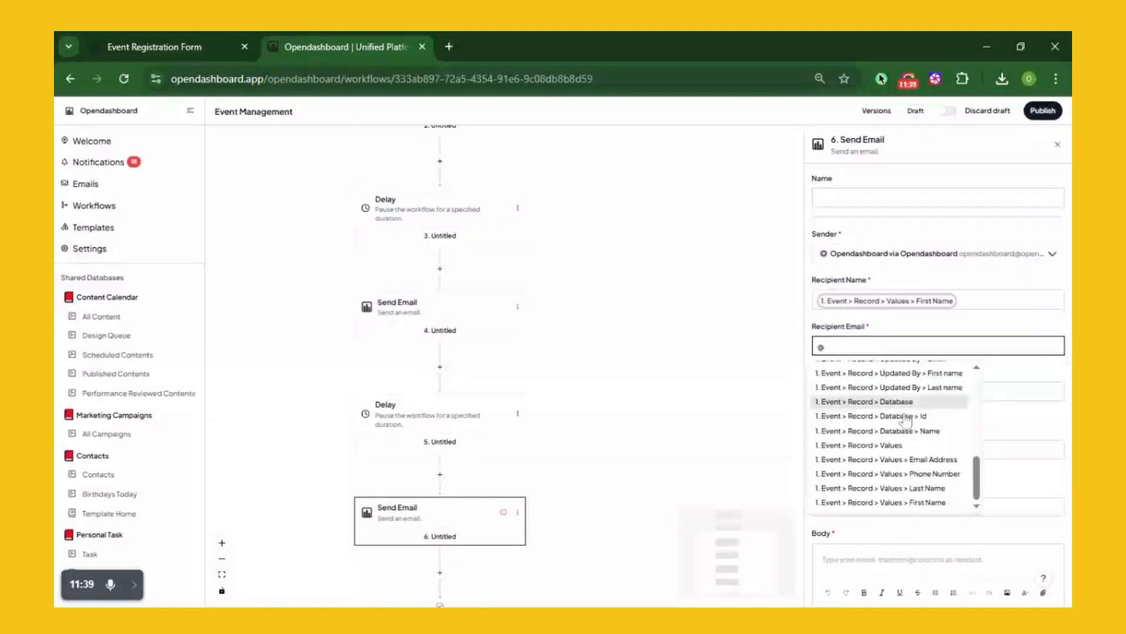
pyautogui.click(904, 460)
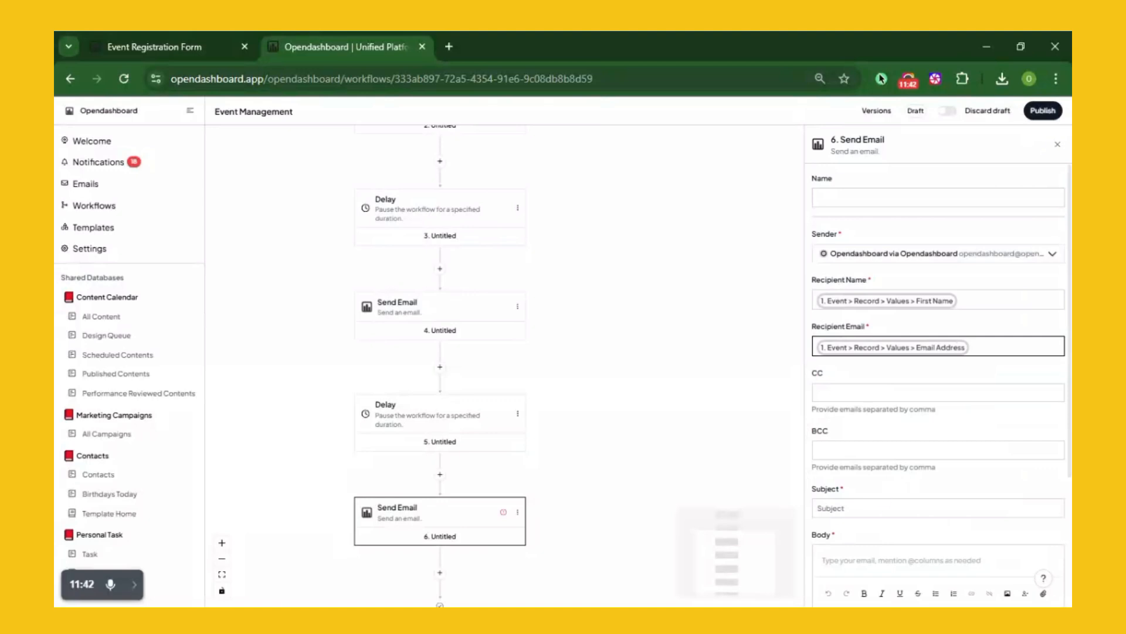
pyautogui.click(938, 508)
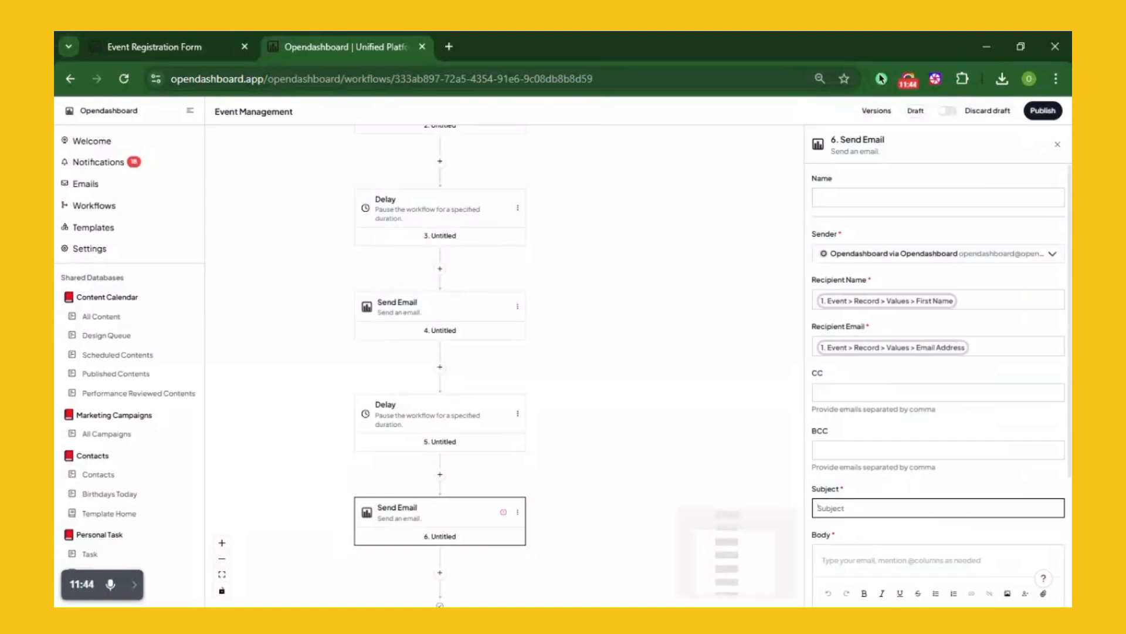
# Paste the subject 'Thanks for Coming!' and the thank-you message into the body
pyautogui.write('Thanks for Coming!')
pyautogui.click(901, 560)
pyautogui.hotkey('alt', 'Tab')
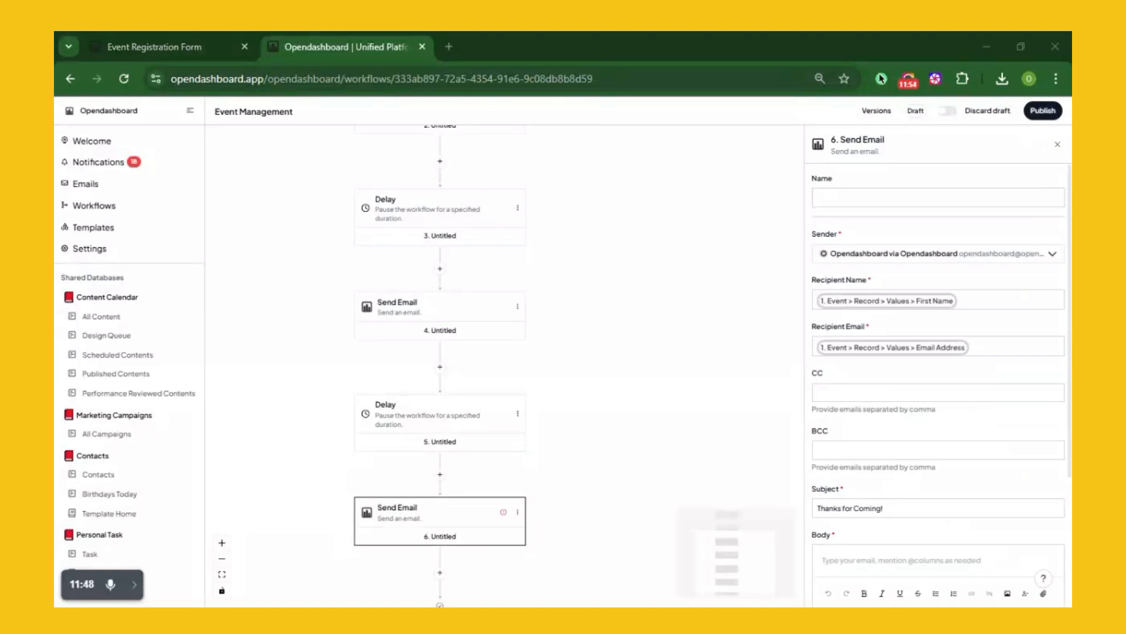
pyautogui.hotkey('alt', 'Tab')
pyautogui.hotkey('ctrl', 'v')
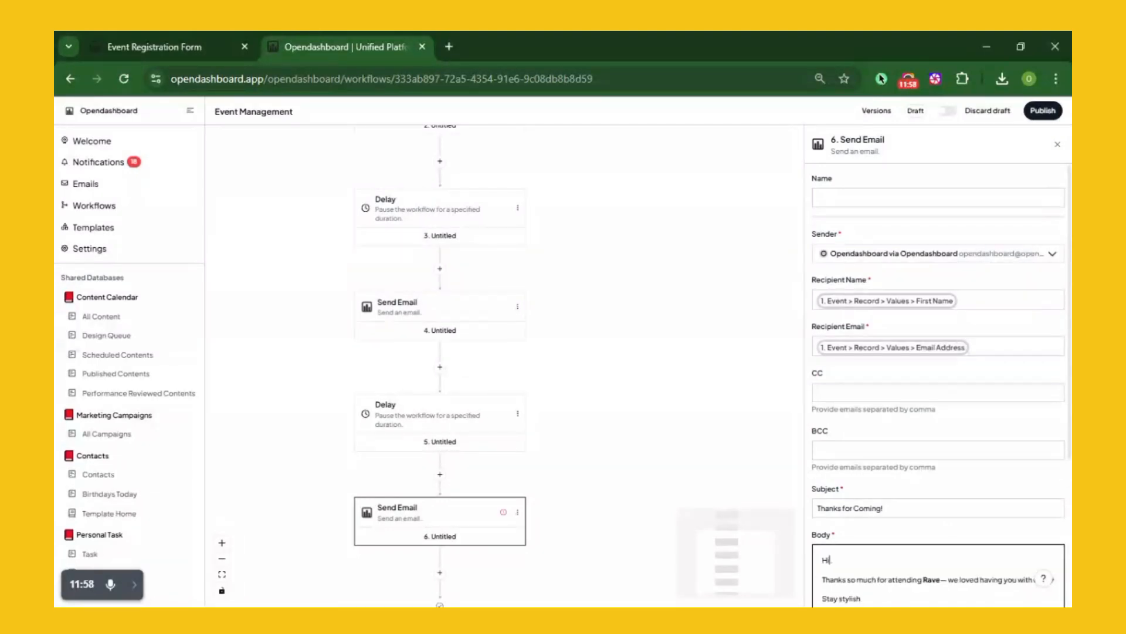
# Insert the First Name variable followed by a period in the greeting, then publish the workflow
pyautogui.write('@')
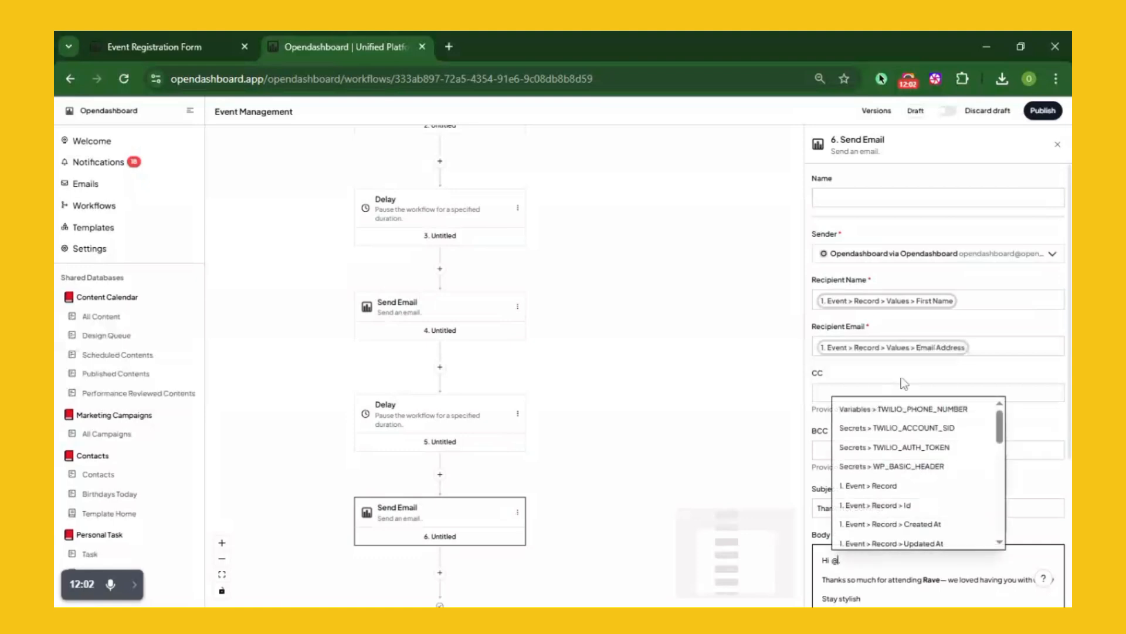
pyautogui.scroll(-5, 906, 426)
pyautogui.scroll(-5, 906, 426)
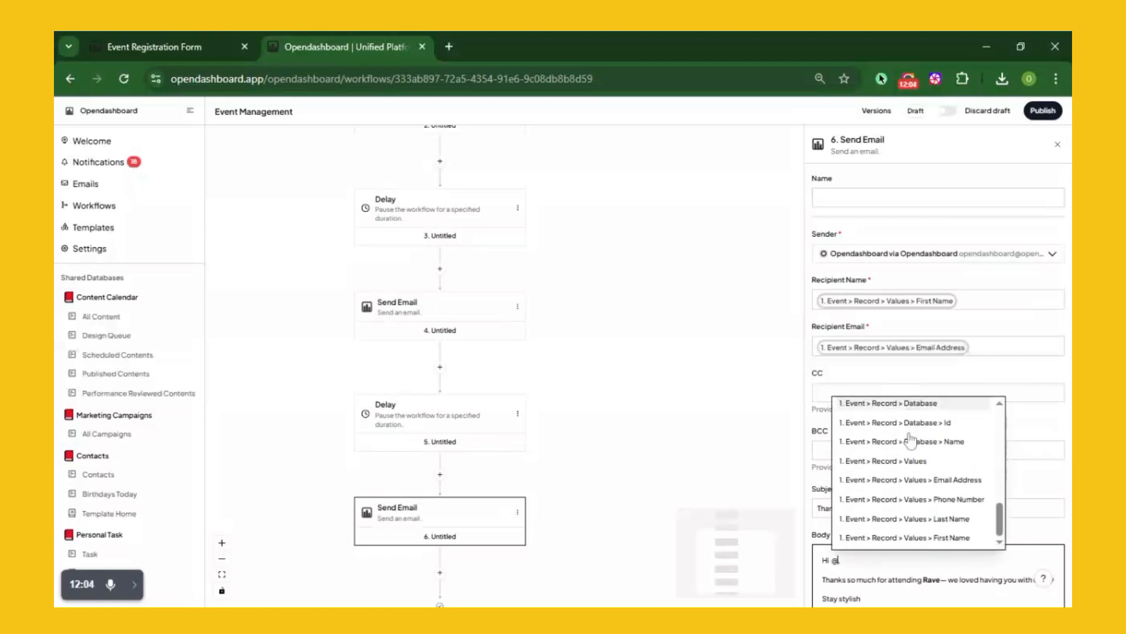
pyautogui.click(951, 537)
pyautogui.write('.')
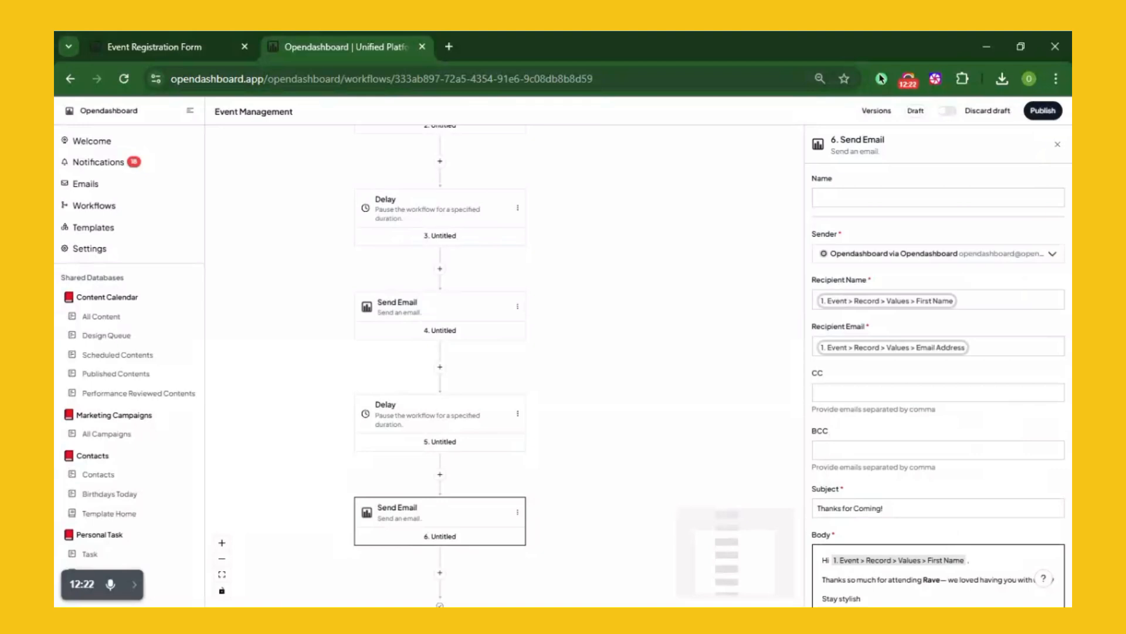
pyautogui.click(1043, 113)
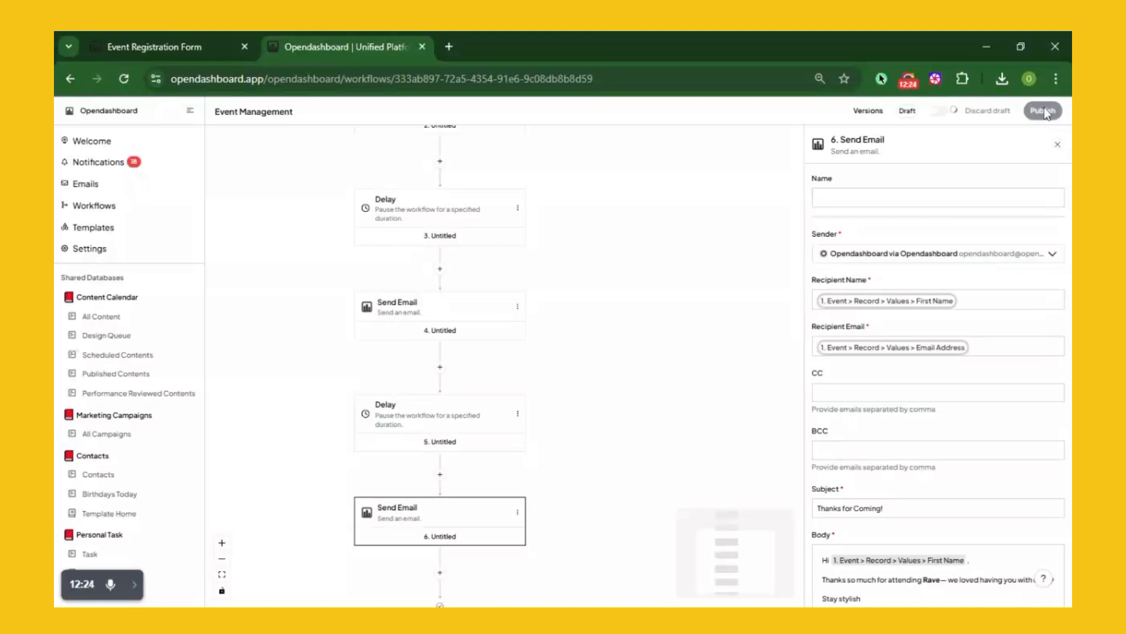
# Publish the Event Registration Form view publicly, copy its link, and open a new tab
pyautogui.click(138, 44)
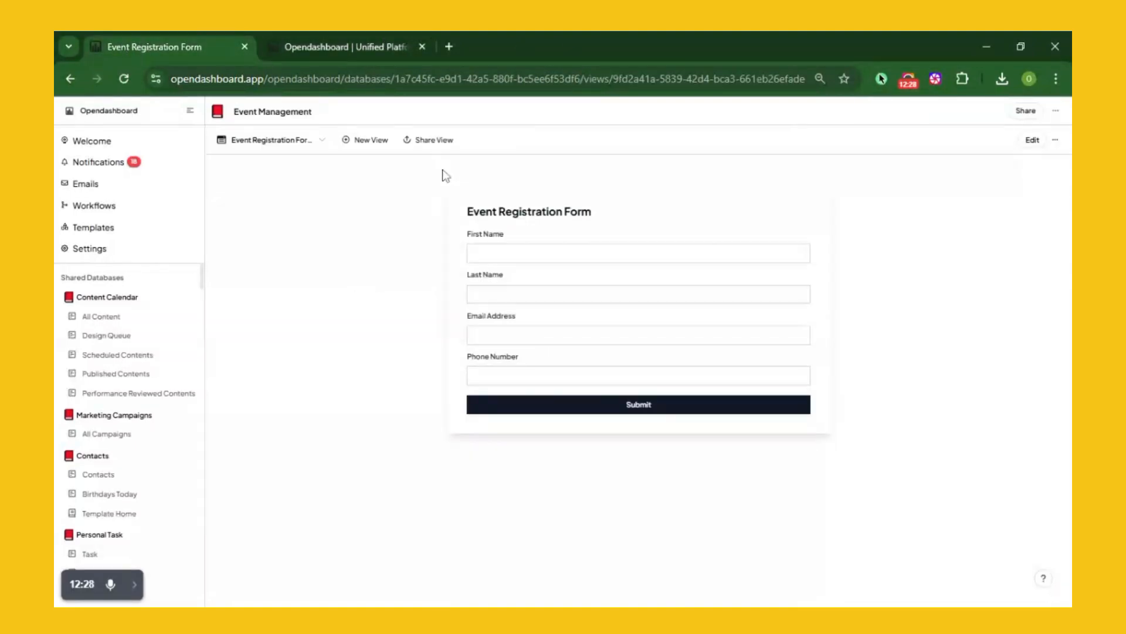
pyautogui.click(427, 143)
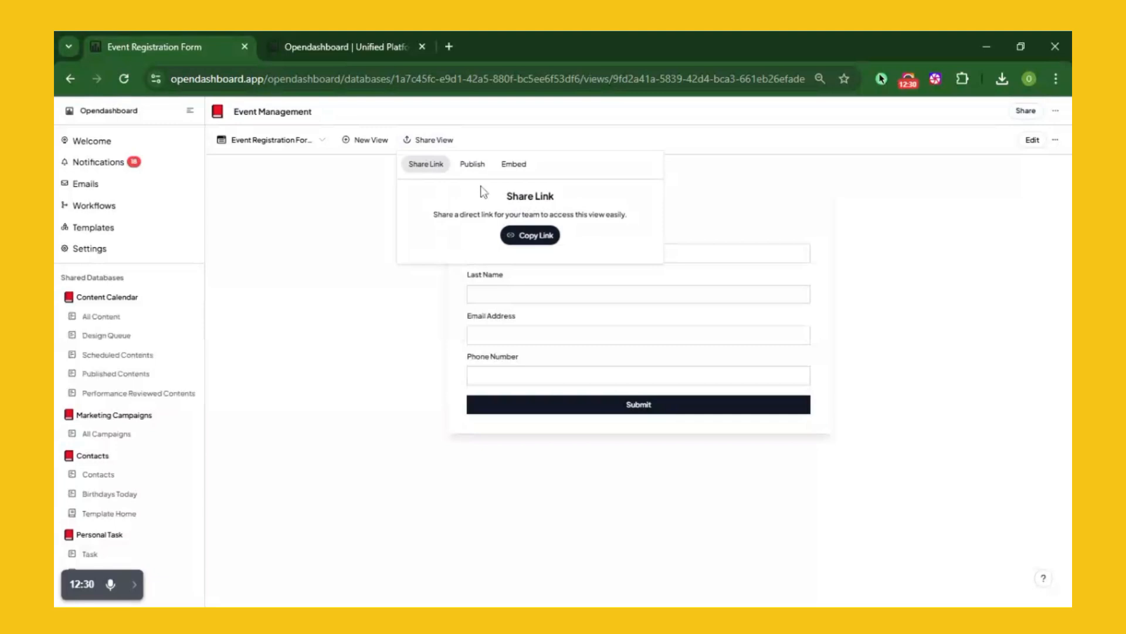
pyautogui.click(475, 171)
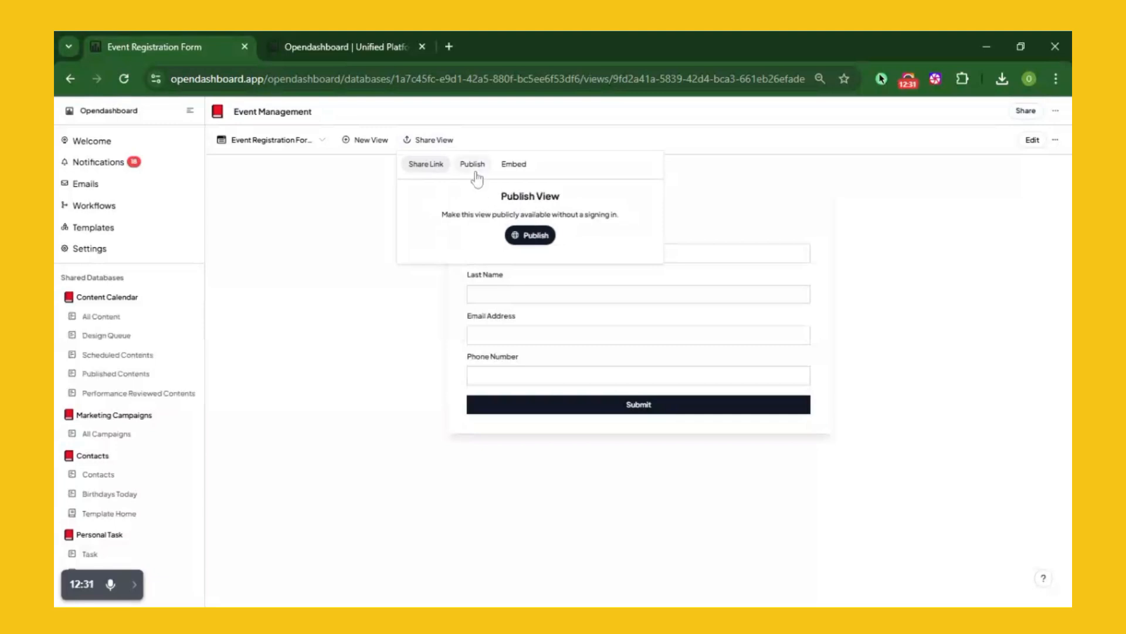
pyautogui.click(534, 240)
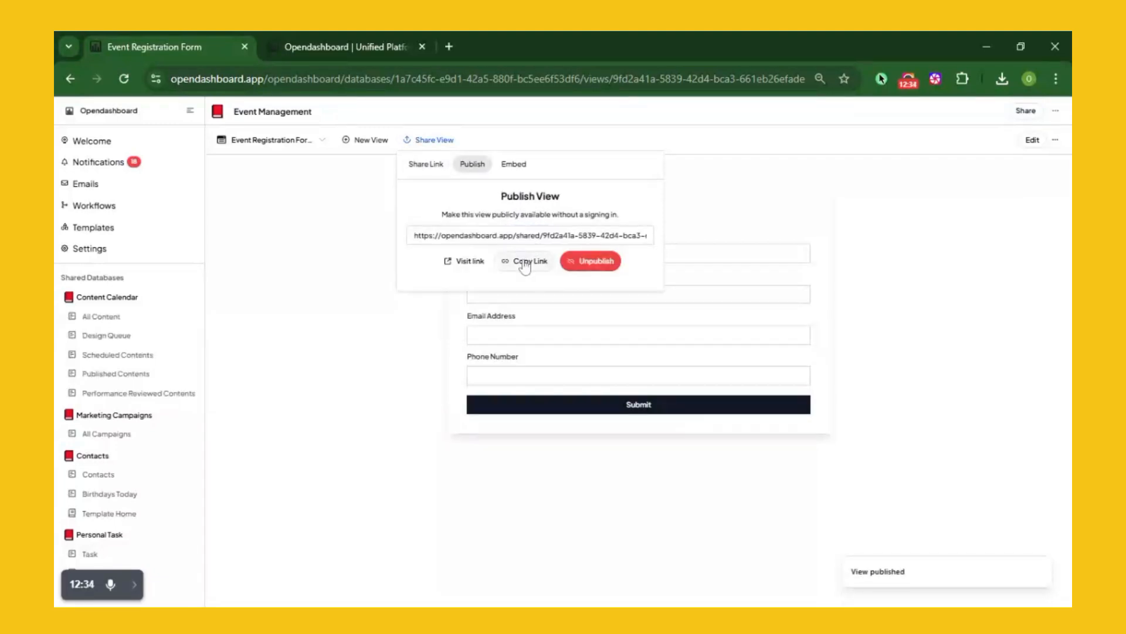
pyautogui.click(521, 266)
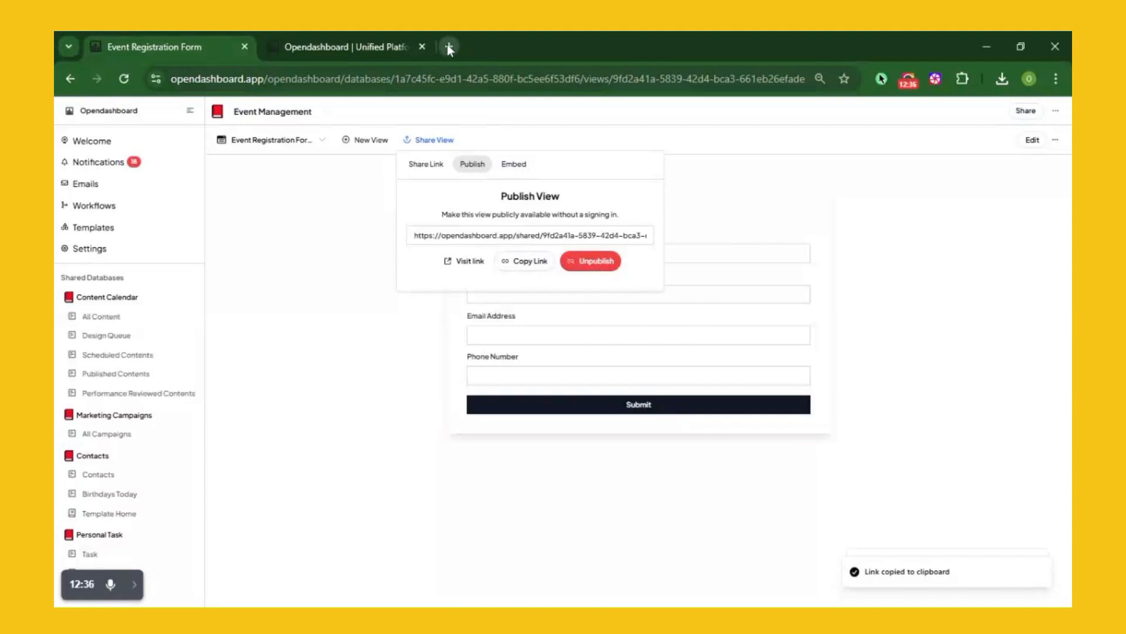
pyautogui.click(448, 47)
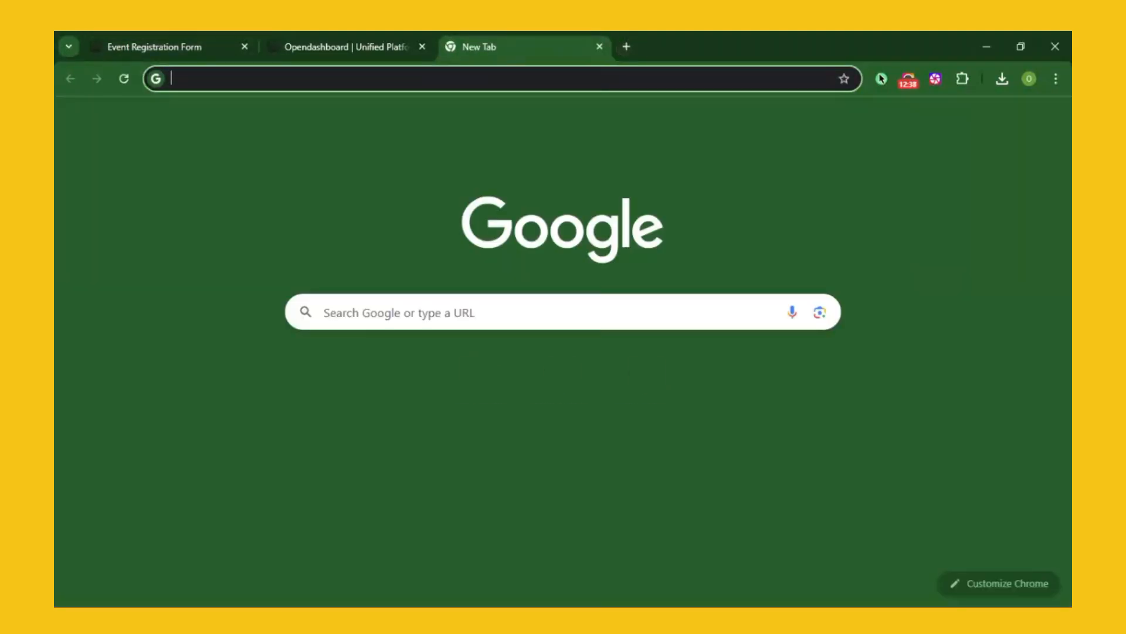
# Load the copied public form link in the new browser tab
pyautogui.click(434, 78)
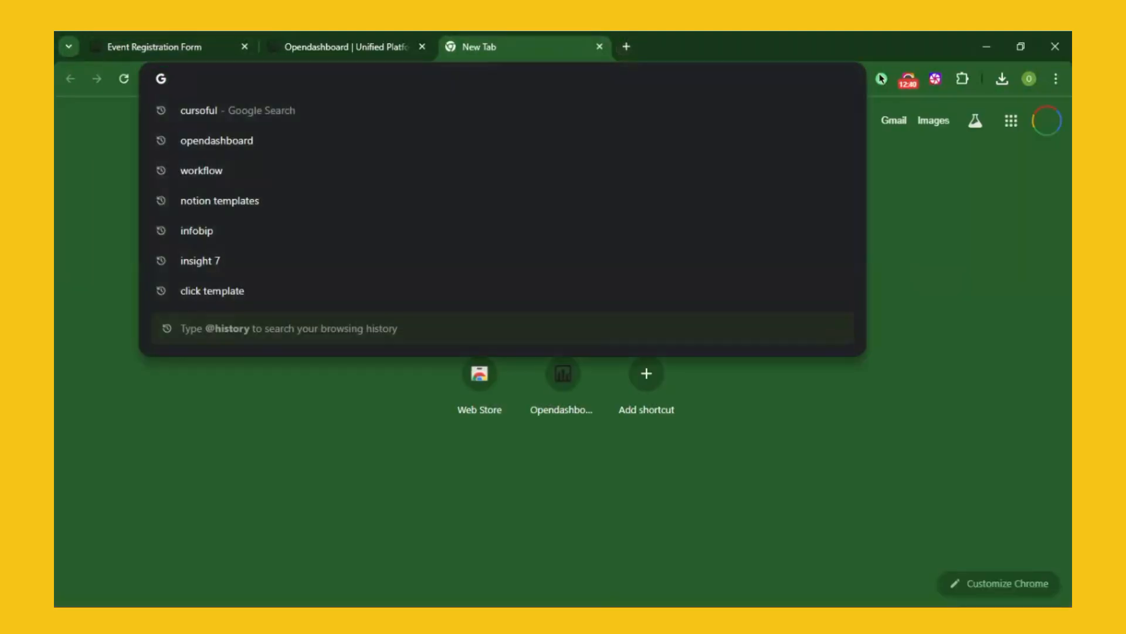
pyautogui.hotkey('ctrl', 'v')
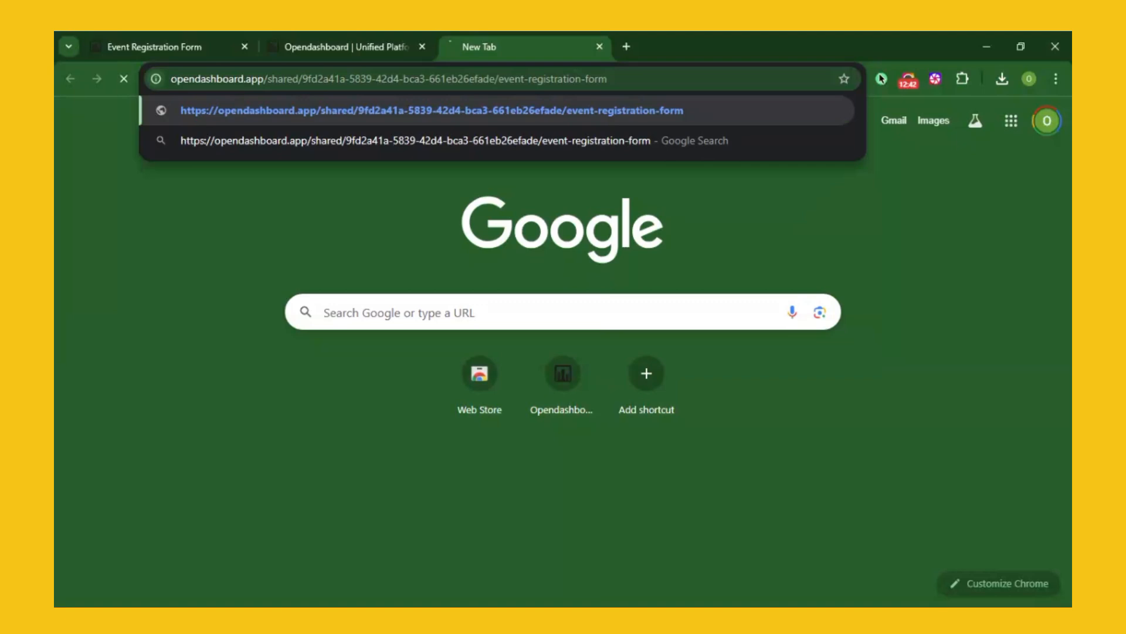
pyautogui.press('Return')
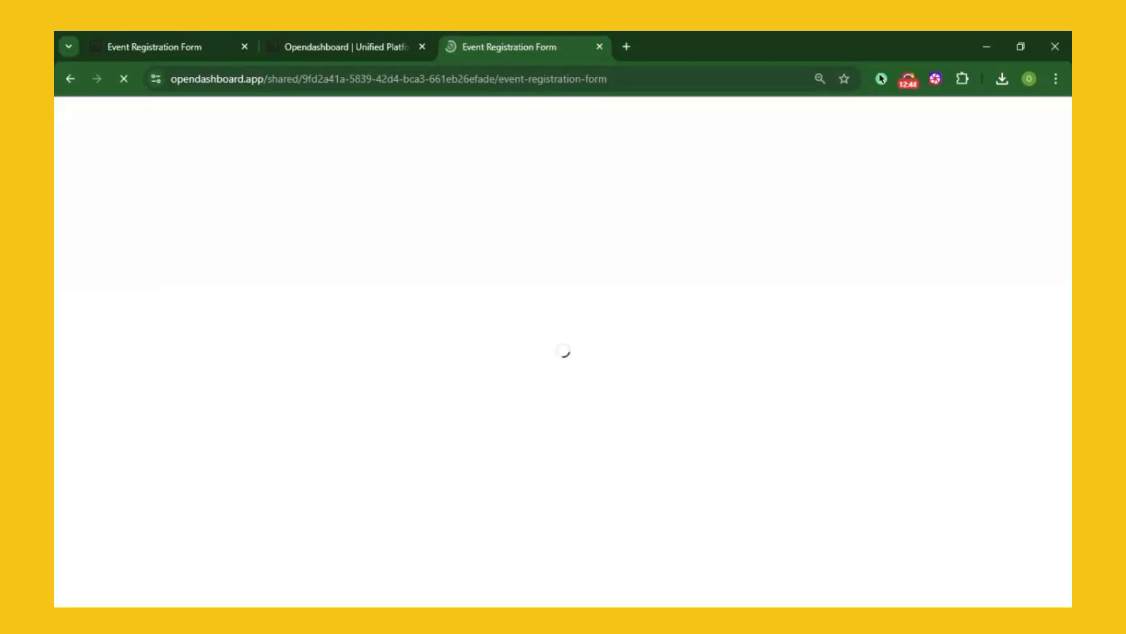
# Switch the dashboard tab to the All Event Management view and return to the form
pyautogui.click(175, 40)
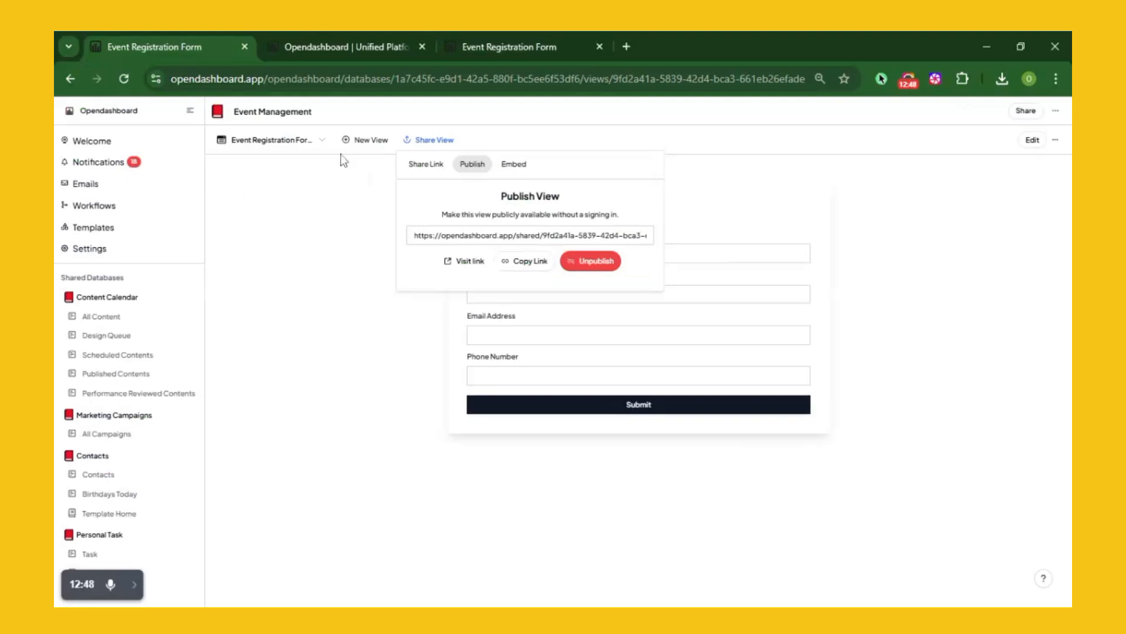
pyautogui.click(326, 145)
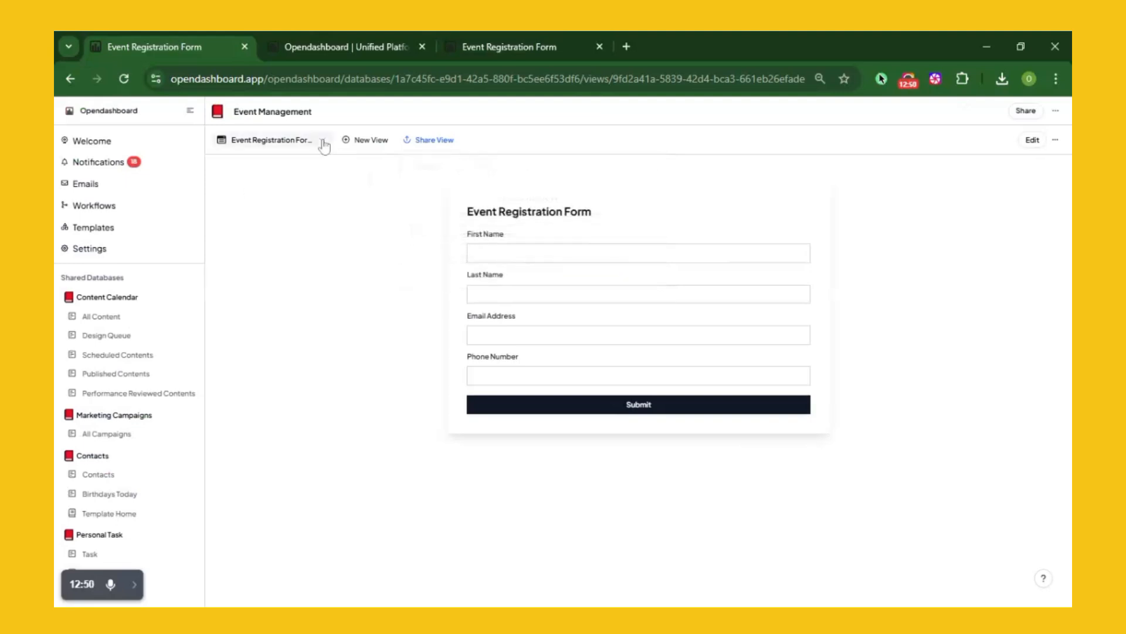
pyautogui.click(323, 144)
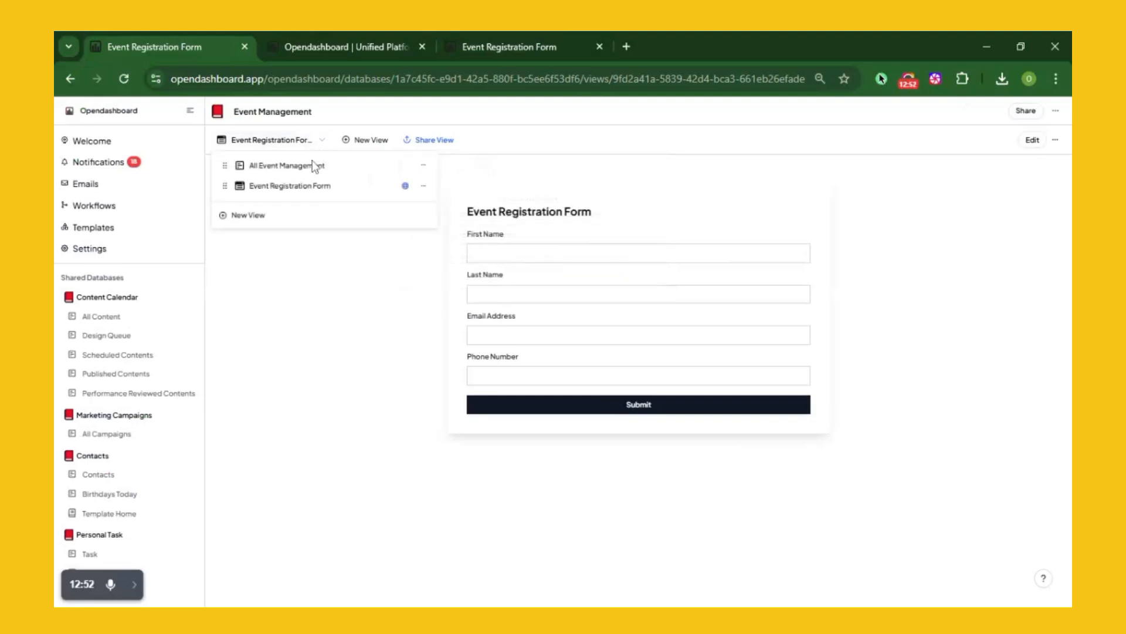
pyautogui.click(302, 172)
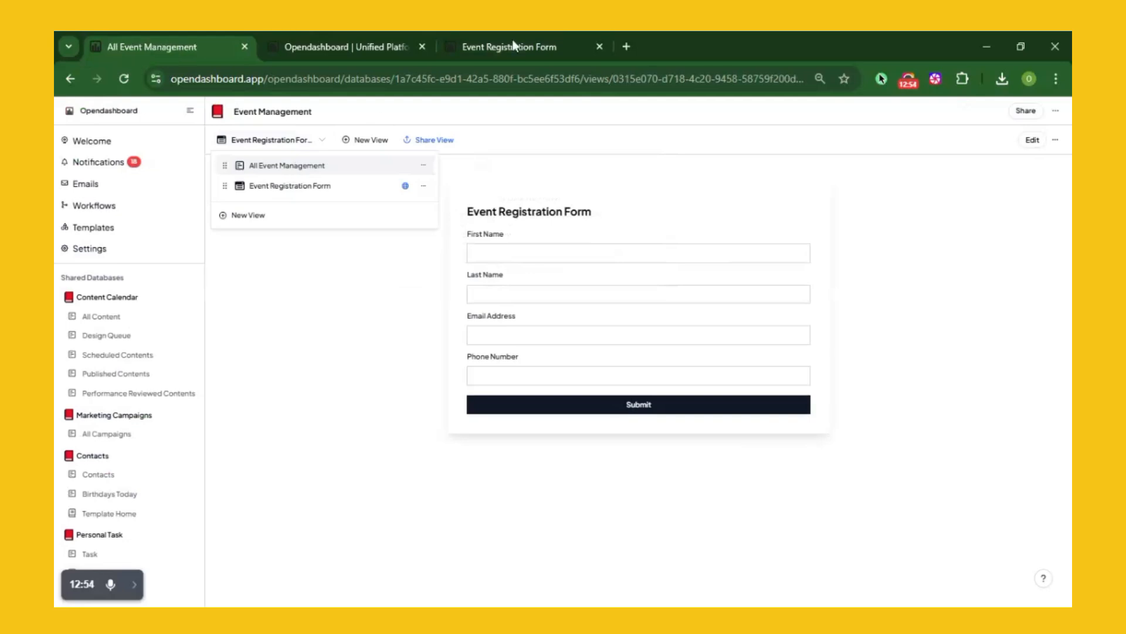
pyautogui.click(515, 46)
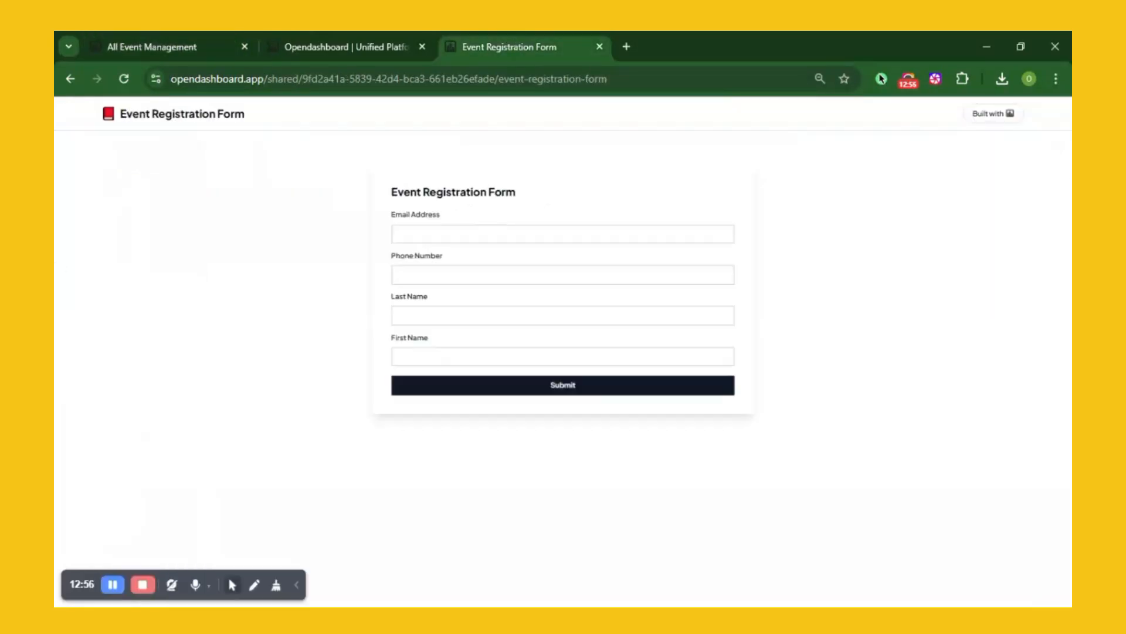
# Enter the registrant's email address and phone number in the public form
pyautogui.click(560, 233)
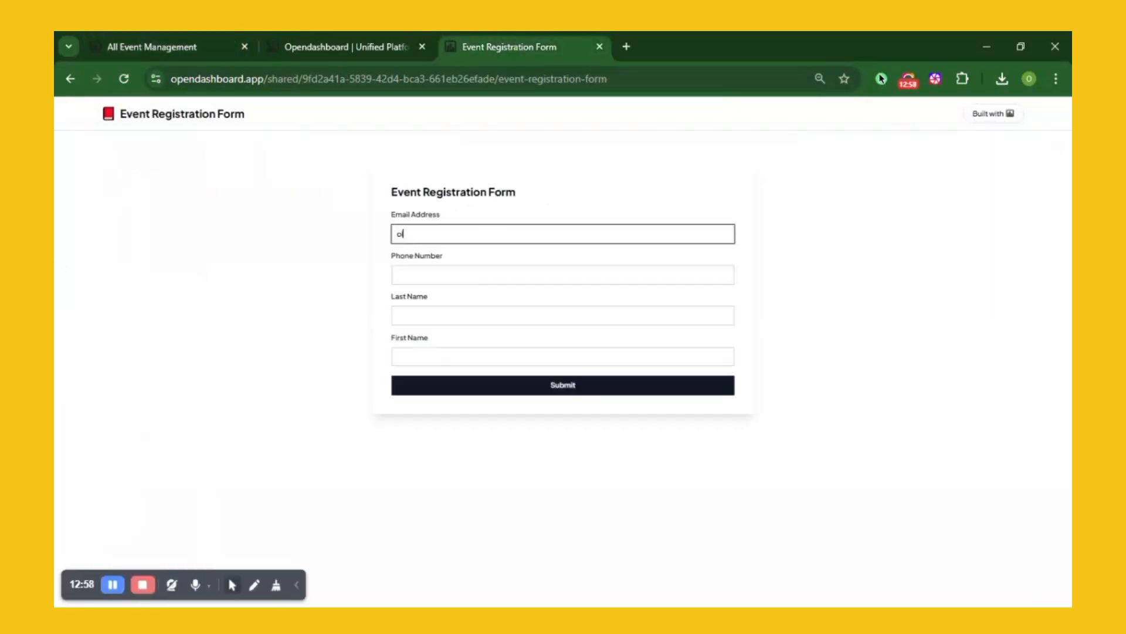
pyautogui.click(428, 274)
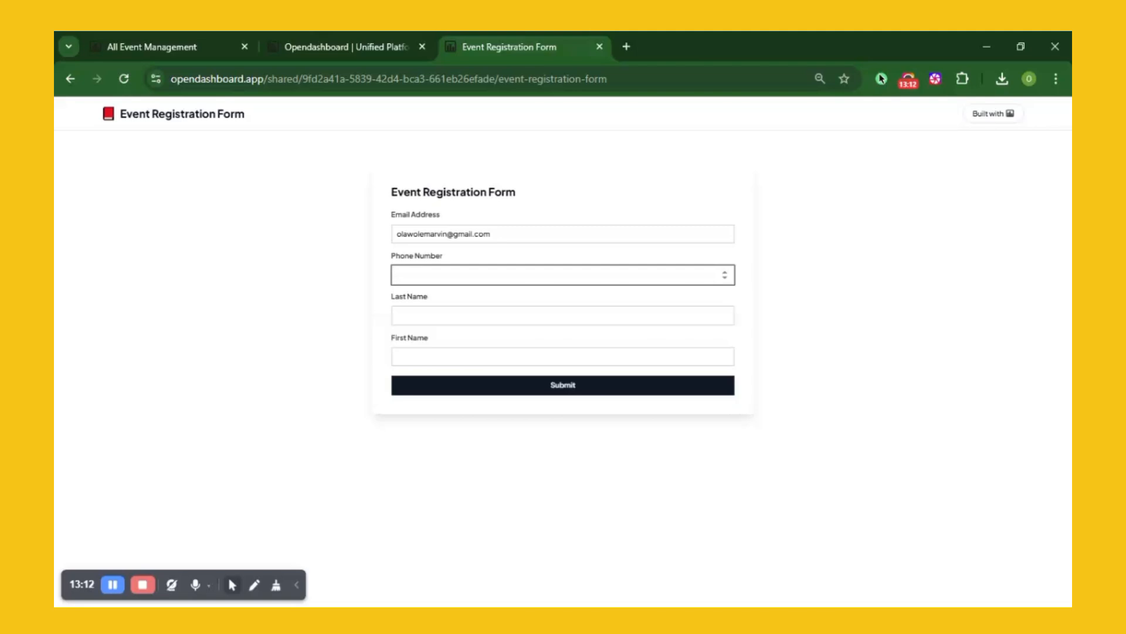
# Fill in the registrant's last and first names, submit, and view All Event Management
pyautogui.click(398, 316)
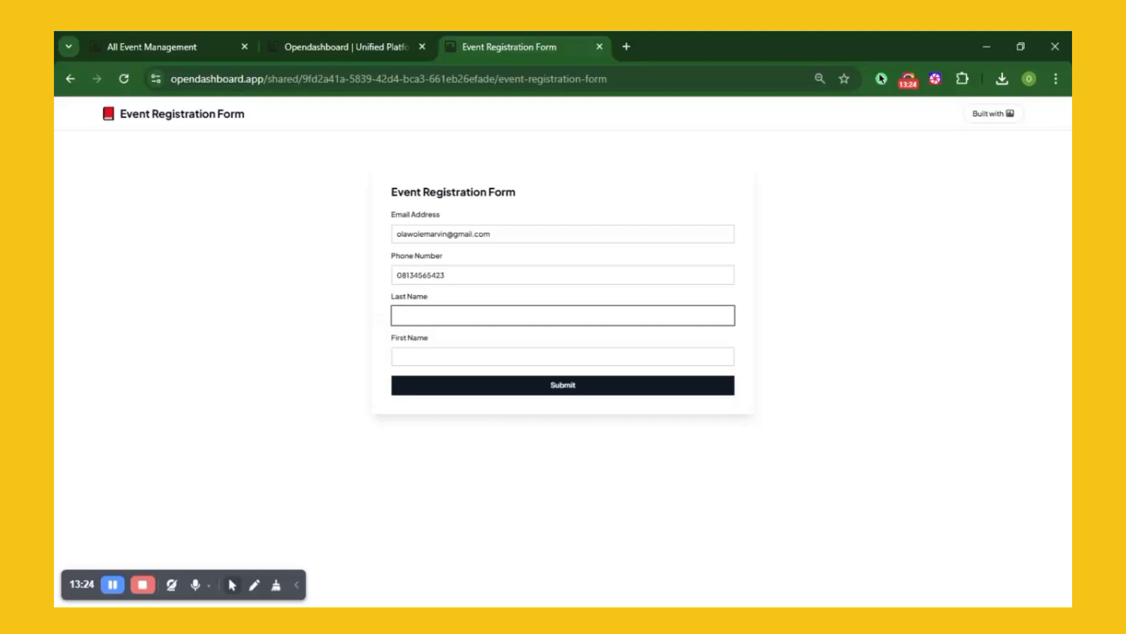
pyautogui.write('dav')
pyautogui.press('BackSpace')
pyautogui.press('BackSpace')
pyautogui.press('BackSpace')
pyautogui.click(404, 354)
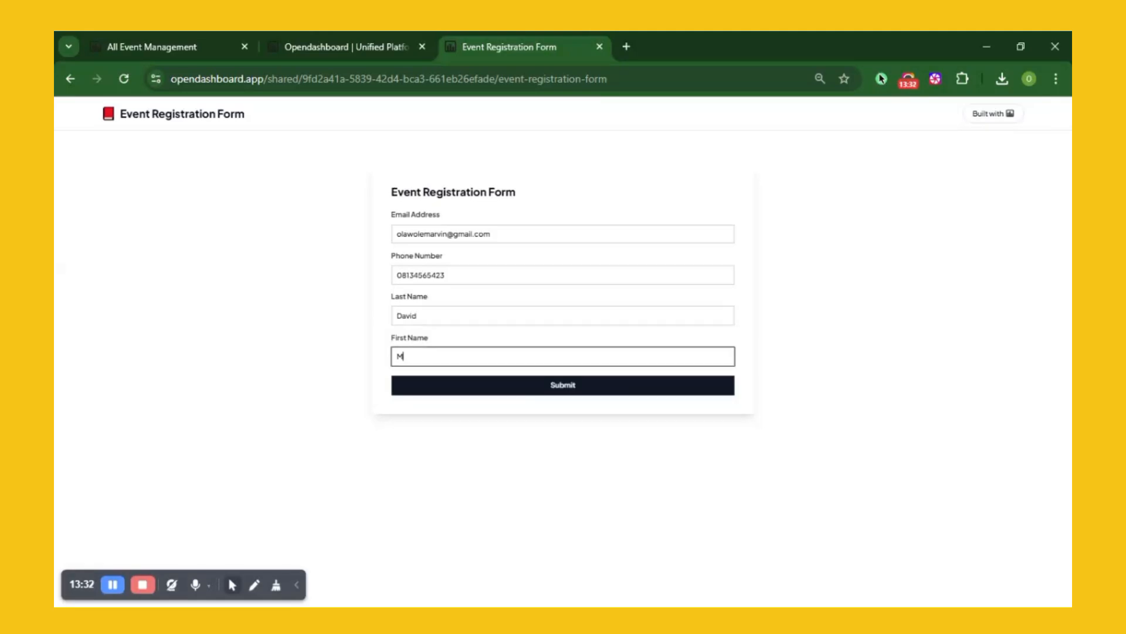
pyautogui.click(483, 388)
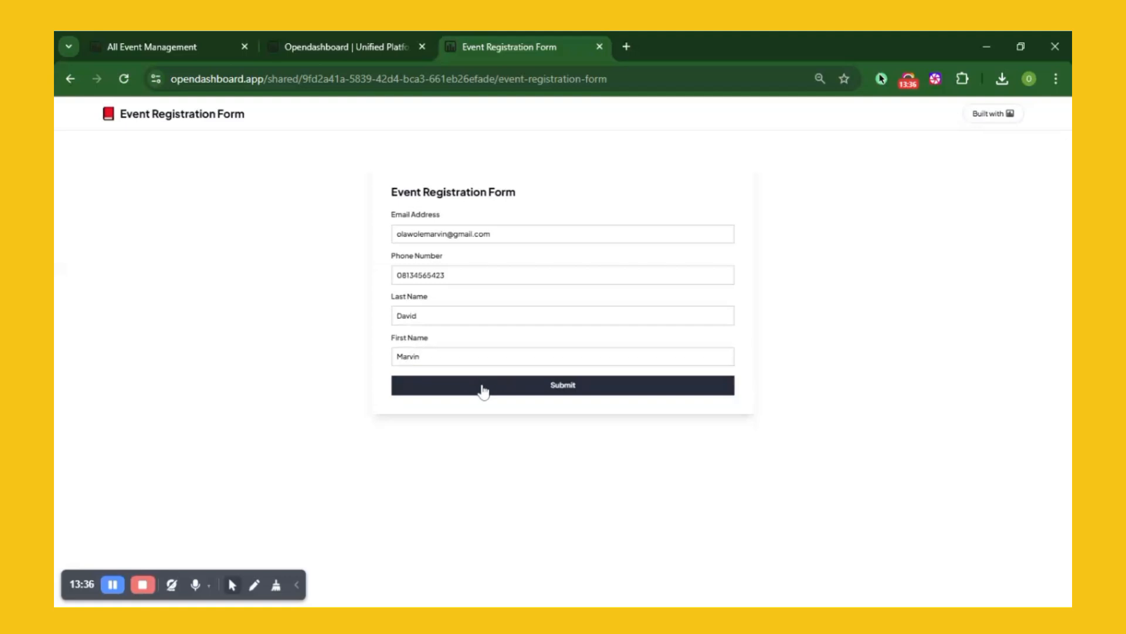
pyautogui.click(171, 43)
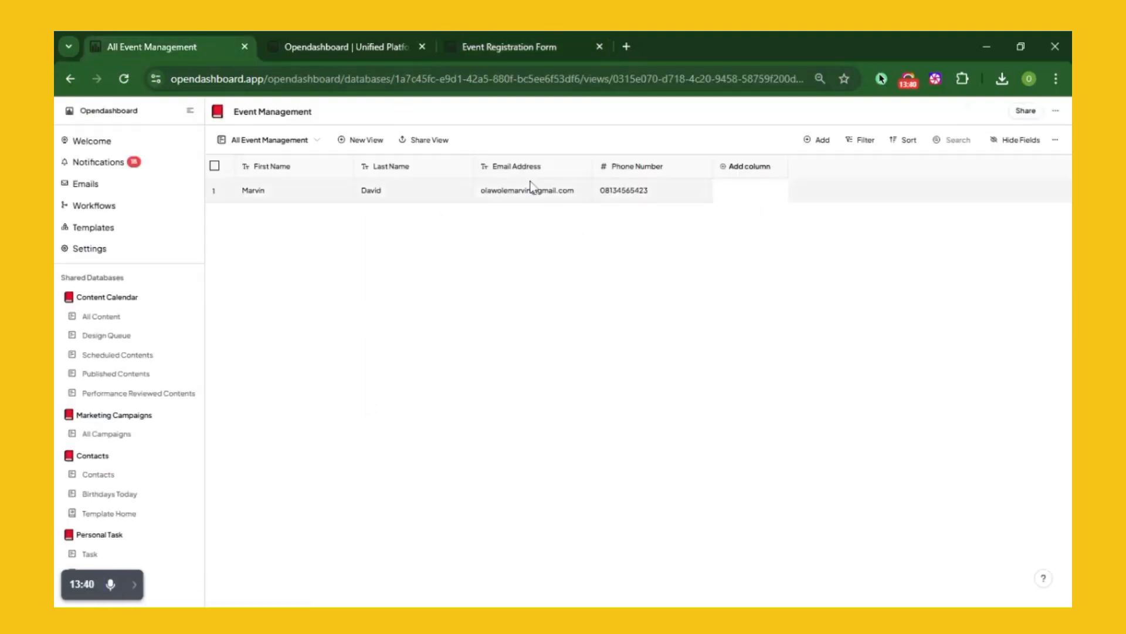
# Open the Event Management workflow's Instances and view the 'Created just now' instance
pyautogui.click(360, 43)
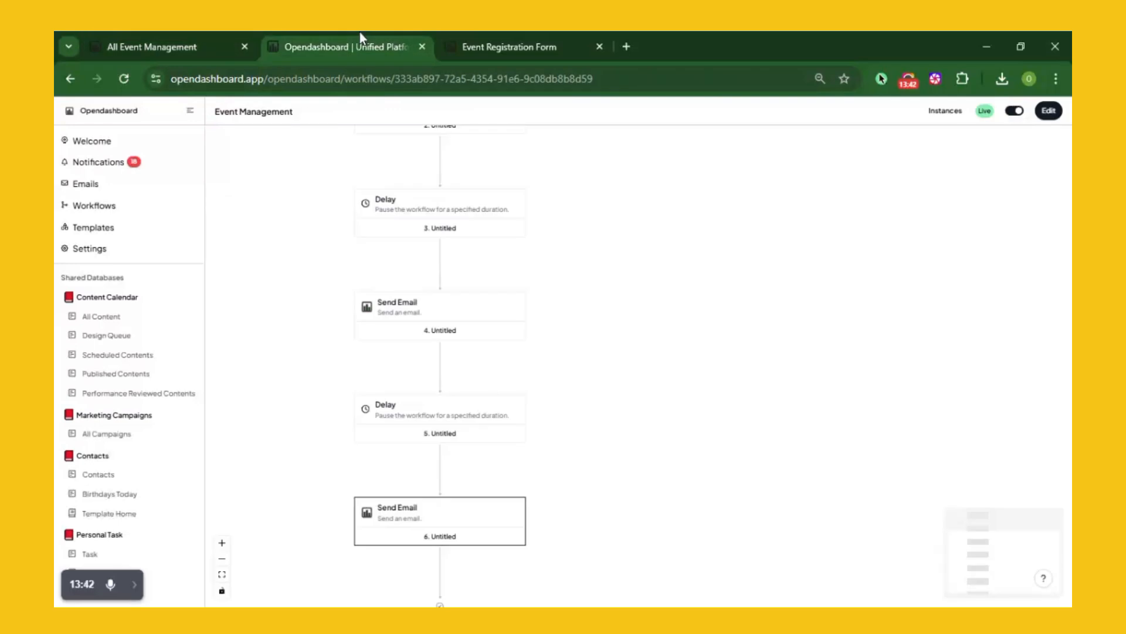
pyautogui.click(945, 112)
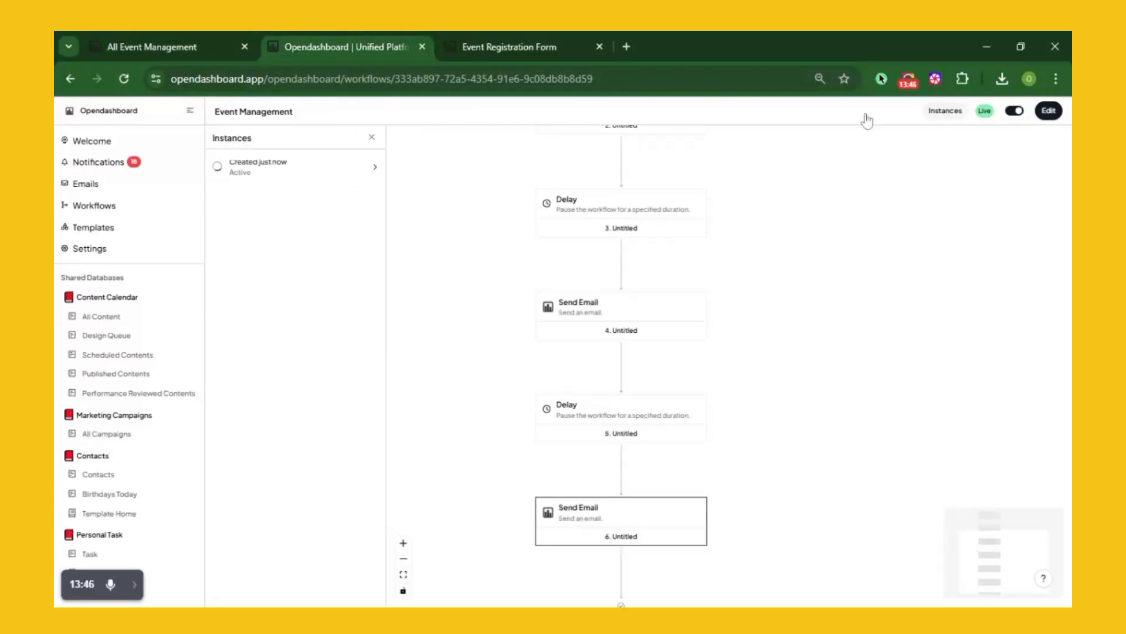
pyautogui.click(371, 168)
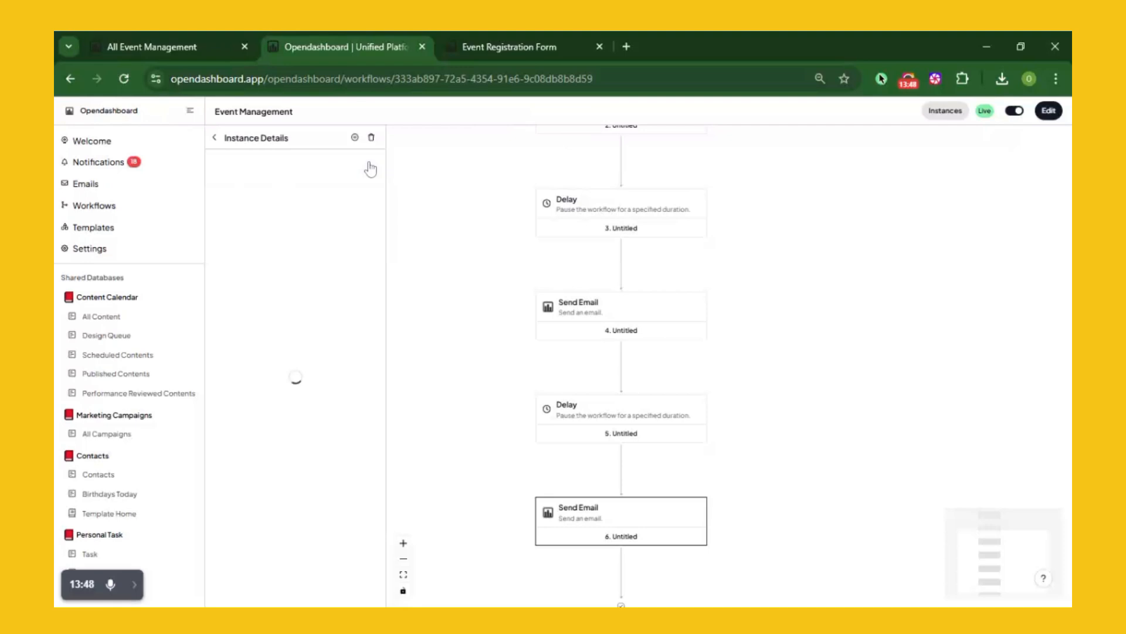